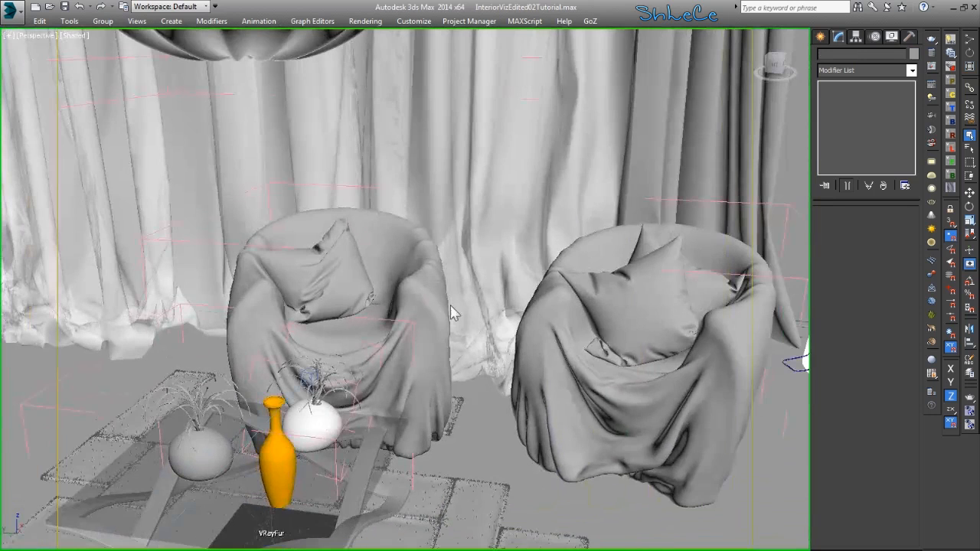
Delete the group of two draped armchairs in front of the window curtains
left_click(350, 252)
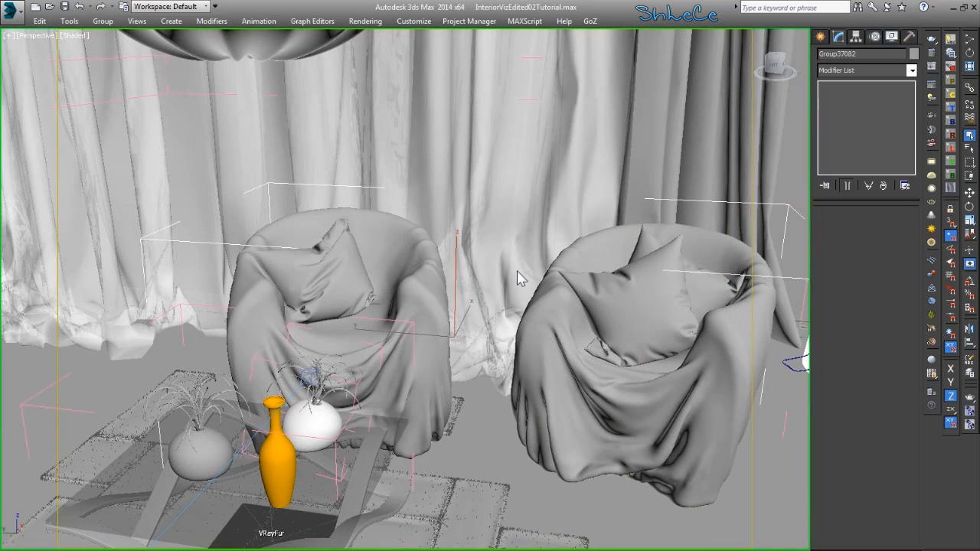
left_click(102, 21)
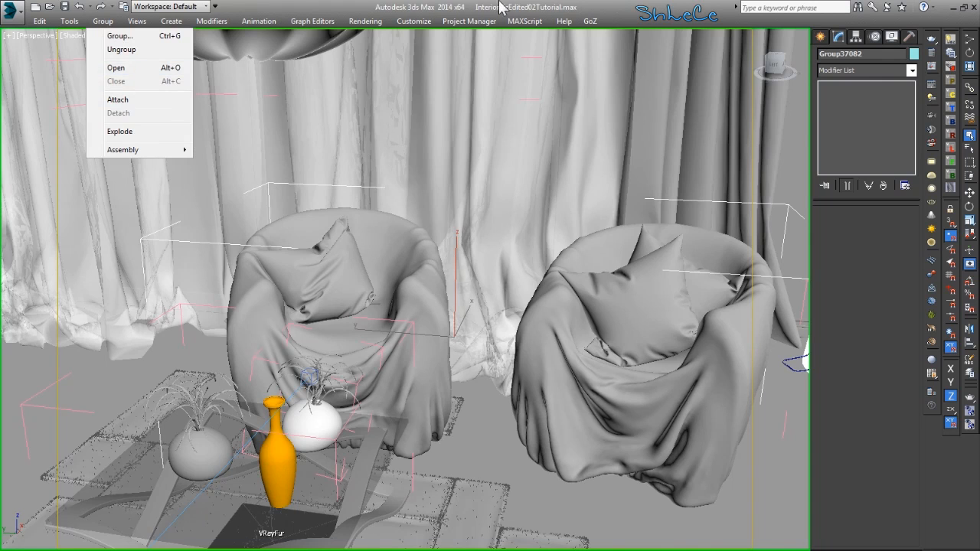
left_click(518, 3)
key("Delete")
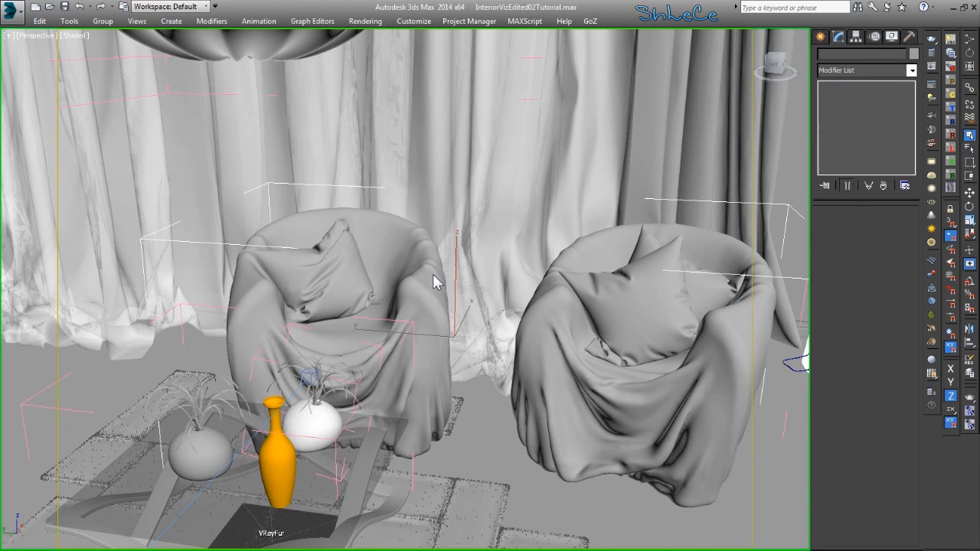
Close the open groups of the remaining armchair and the wheeled console table, and delete both groups
middle_click_drag(438, 353, 532, 341, "alt")
left_click(524, 324)
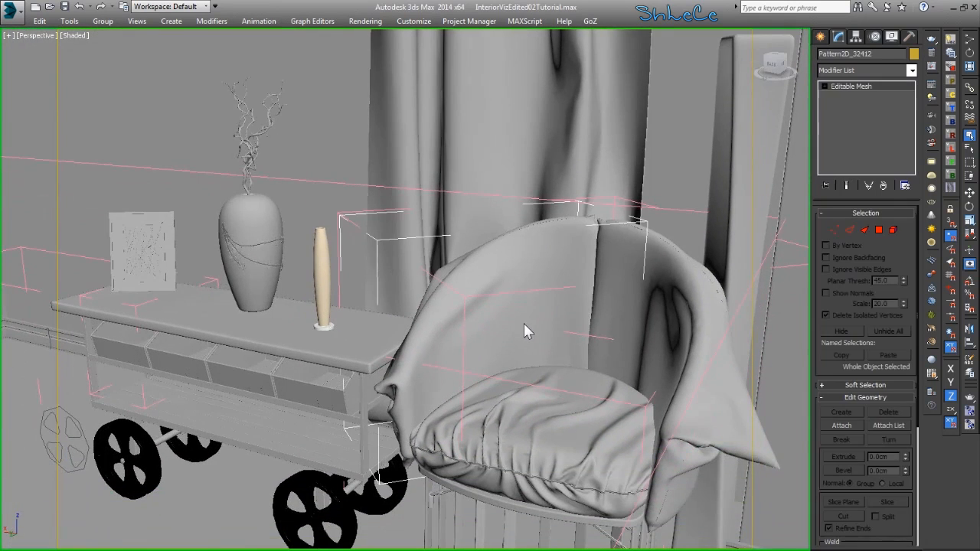
left_click(259, 326, "ctrl")
left_click(103, 20)
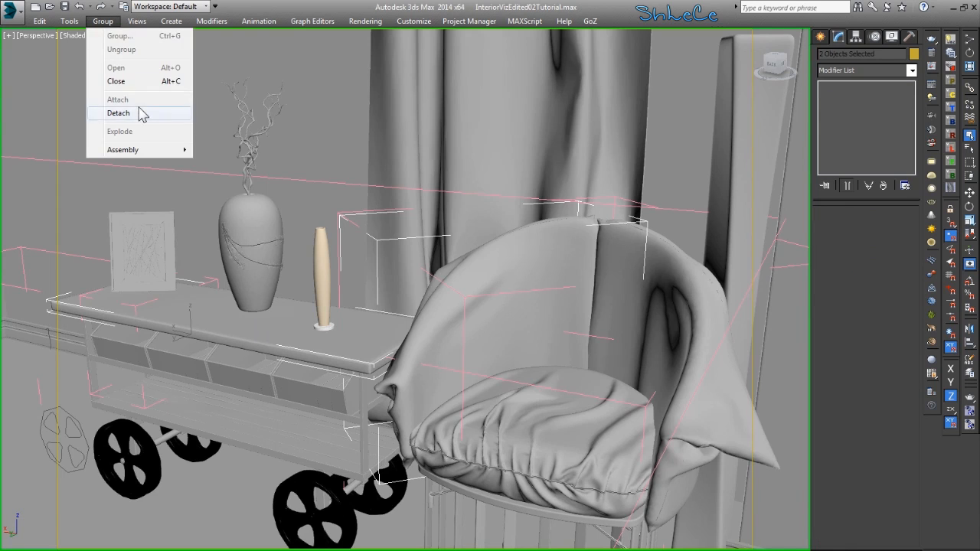
left_click(137, 82)
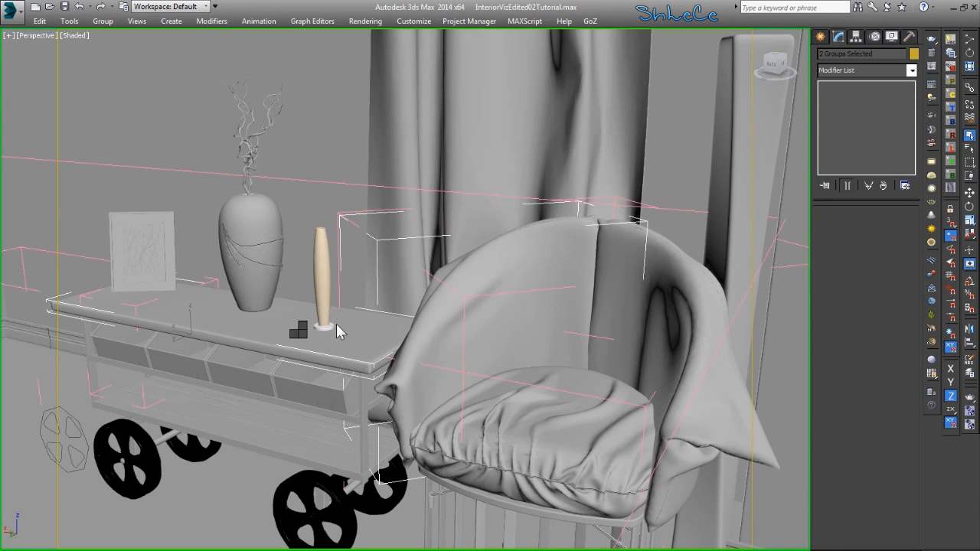
left_click(103, 21)
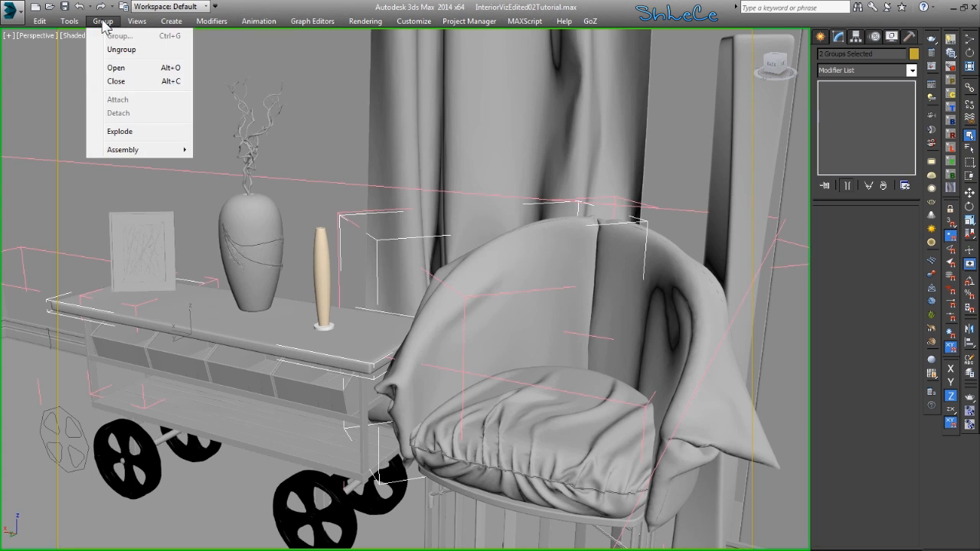
left_click(135, 82)
left_click(104, 25)
left_click(524, 3)
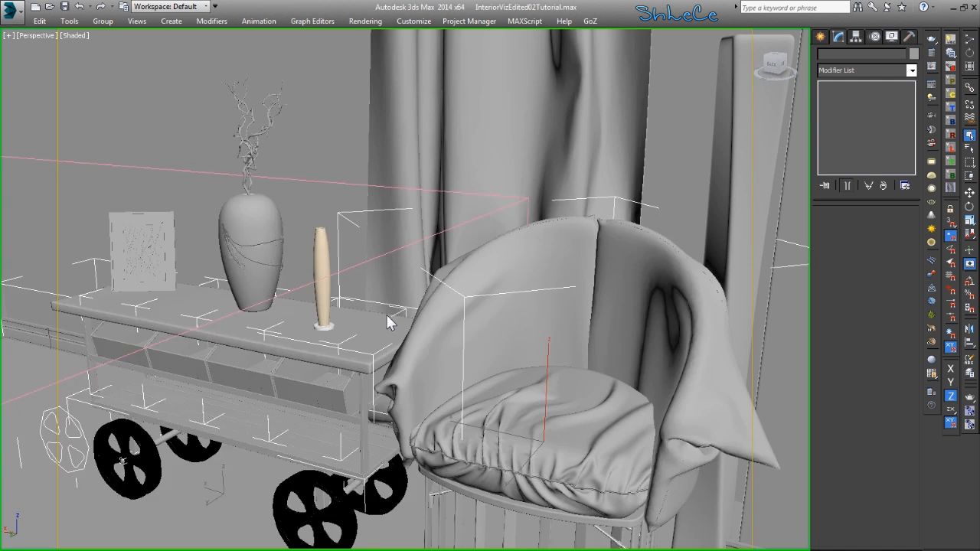
key("Delete")
middle_click_drag(407, 337, 431, 374, "alt")
left_click(538, 437)
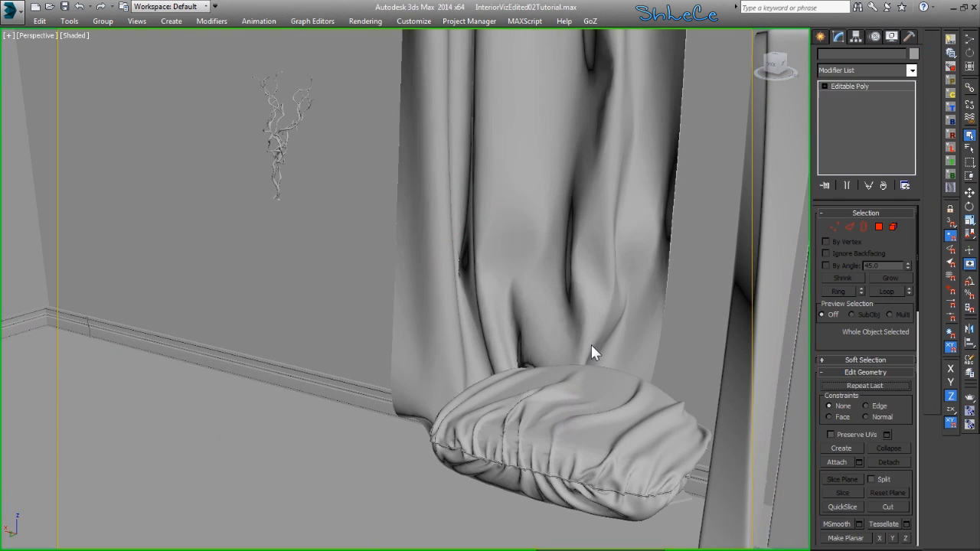
key("Delete")
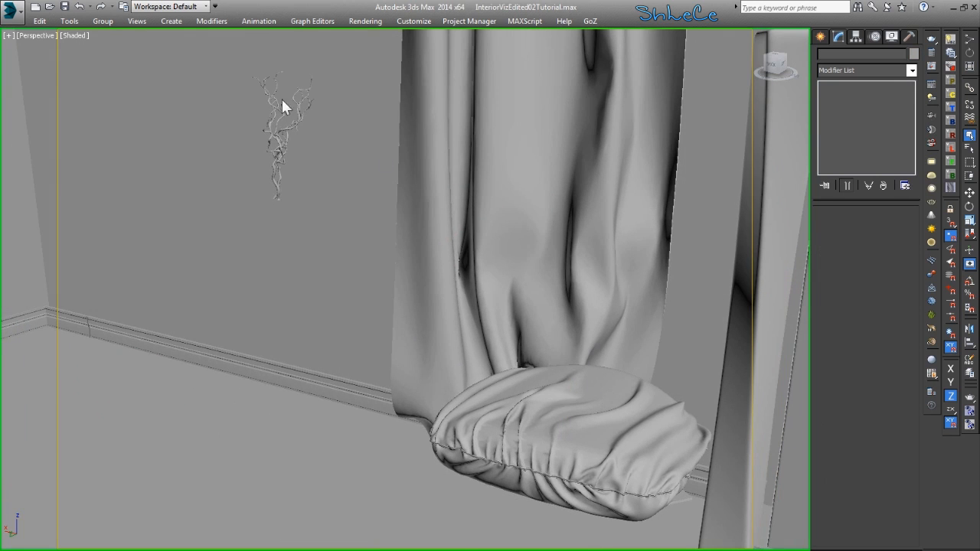
left_click(277, 149)
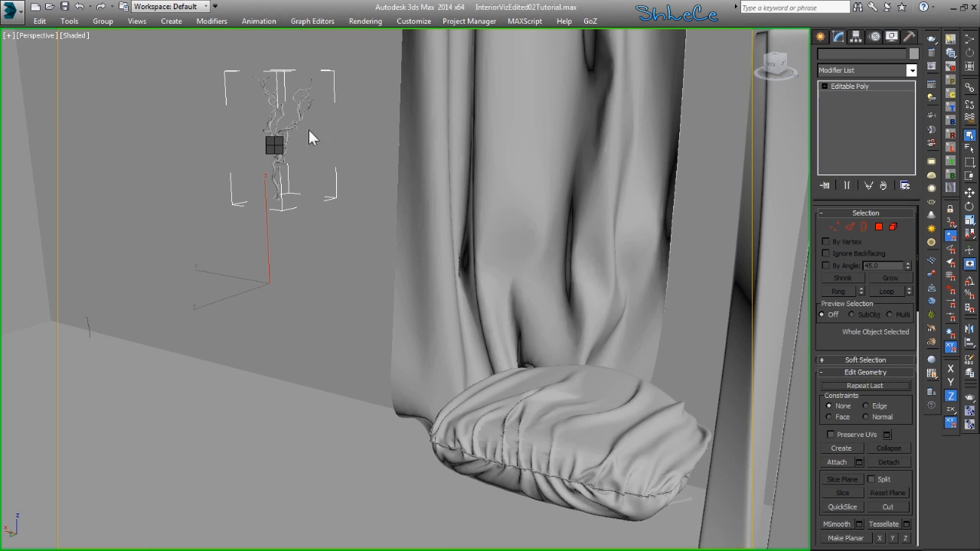
key("ctrl+d")
key("ctrl+z")
key("ctrl+z")
key("ctrl+z")
Select the leftover seat cushion together with the dried branches and delete them
left_click(552, 459)
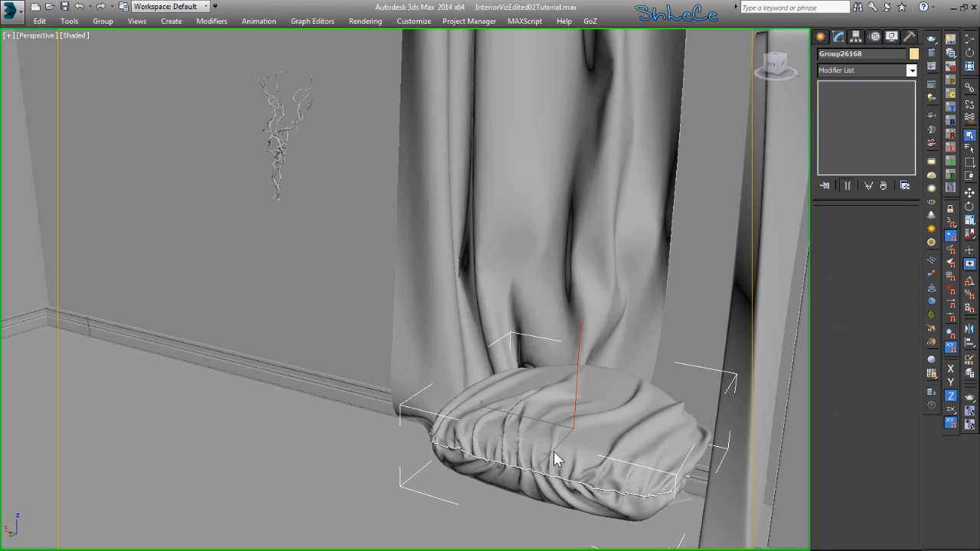
left_click(277, 155, "ctrl")
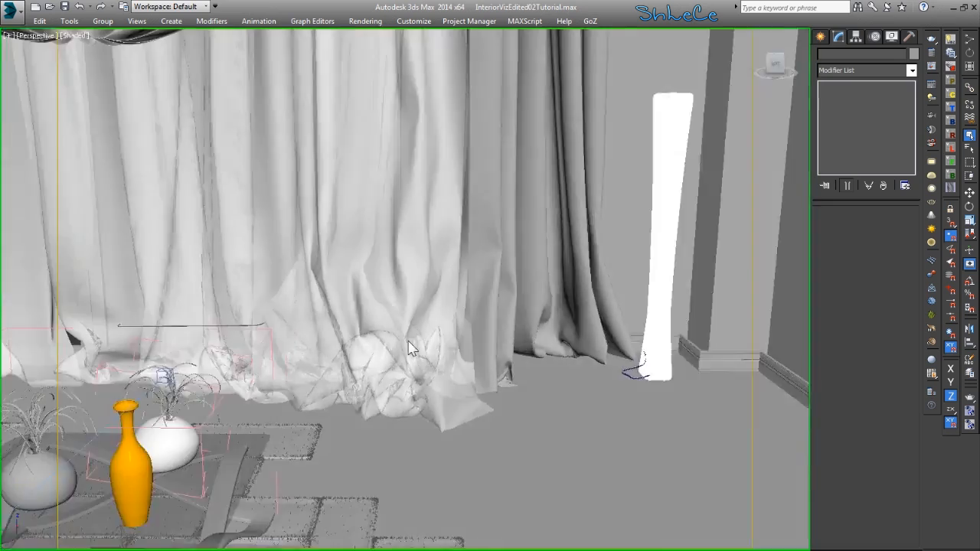
Delete the sheer curtains covering the large window behind the pendant lamp
middle_click_drag(408, 340, 371, 324, "alt")
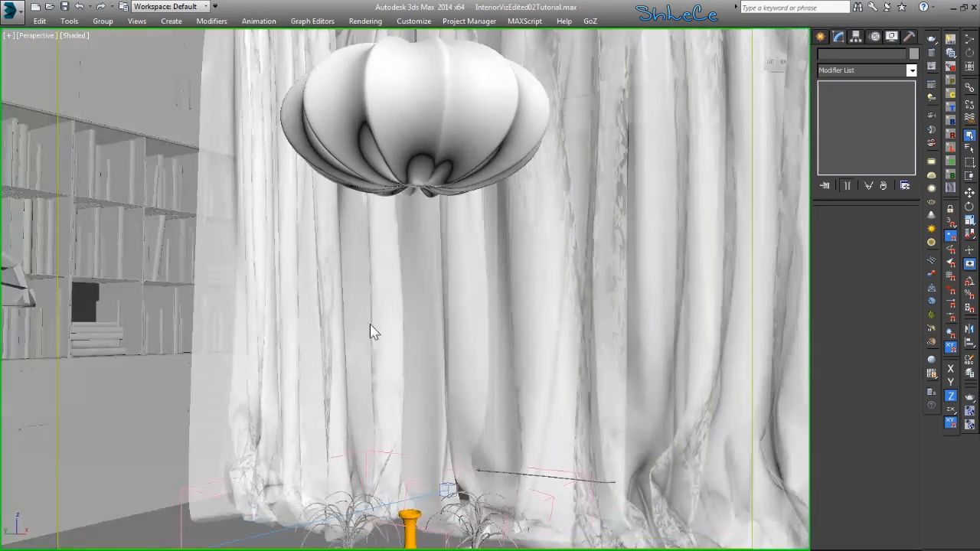
left_click(310, 271)
middle_click_drag(479, 297, 343, 204, "alt")
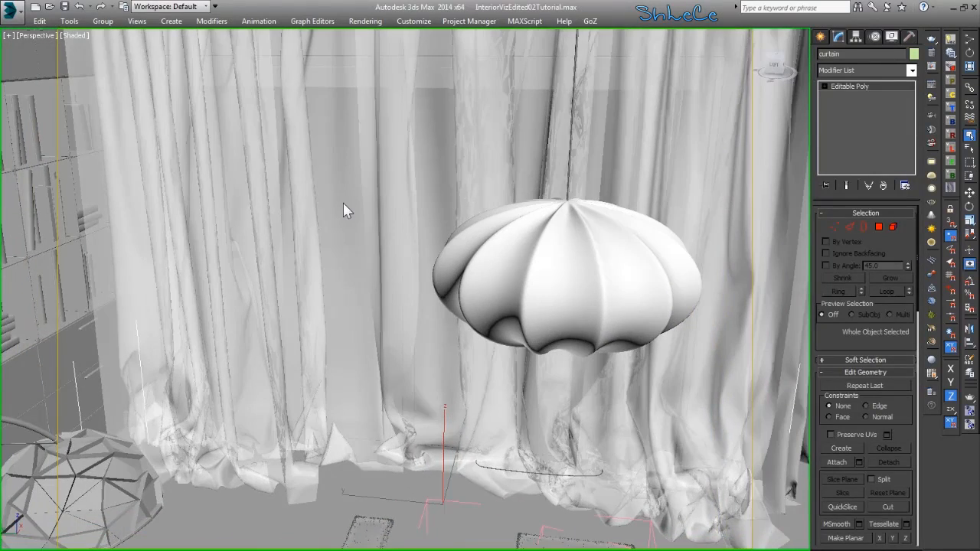
left_click(227, 190)
key("Delete")
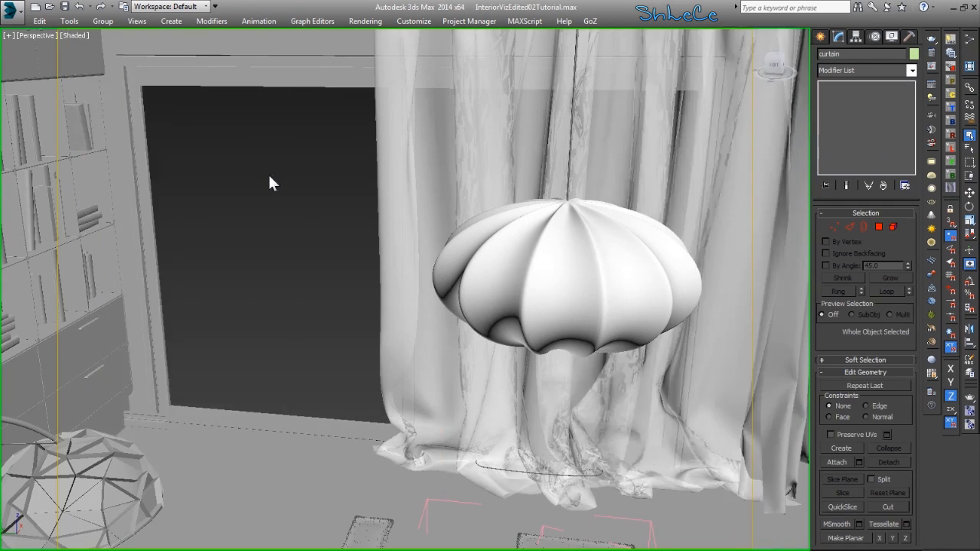
left_click(423, 156)
key("Delete")
Delete the remaining heavy drapes in the room, including the one covering the tall narrow window
middle_click_drag(454, 129, 601, 308, "alt")
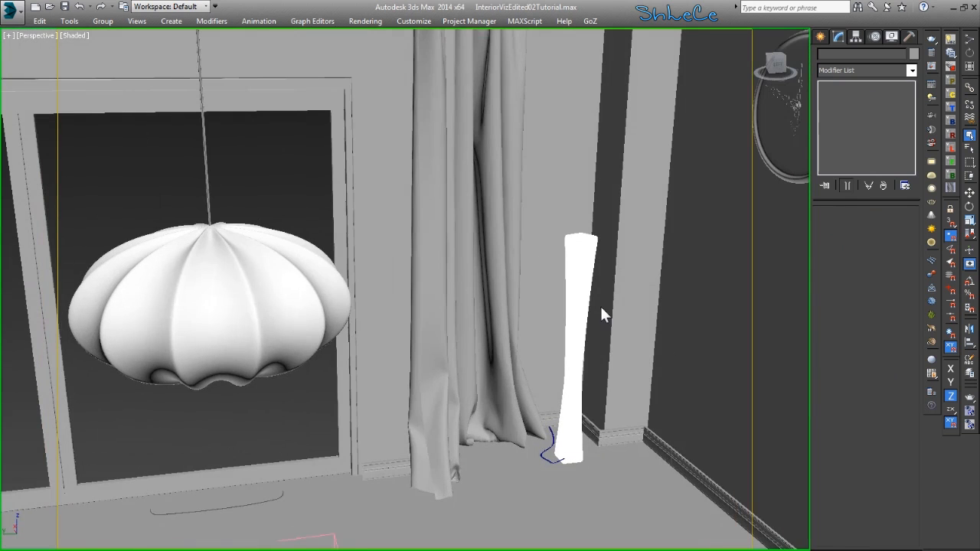
left_click(474, 205)
key("Delete")
middle_click_drag(459, 227, 567, 359, "alt")
left_click(457, 269)
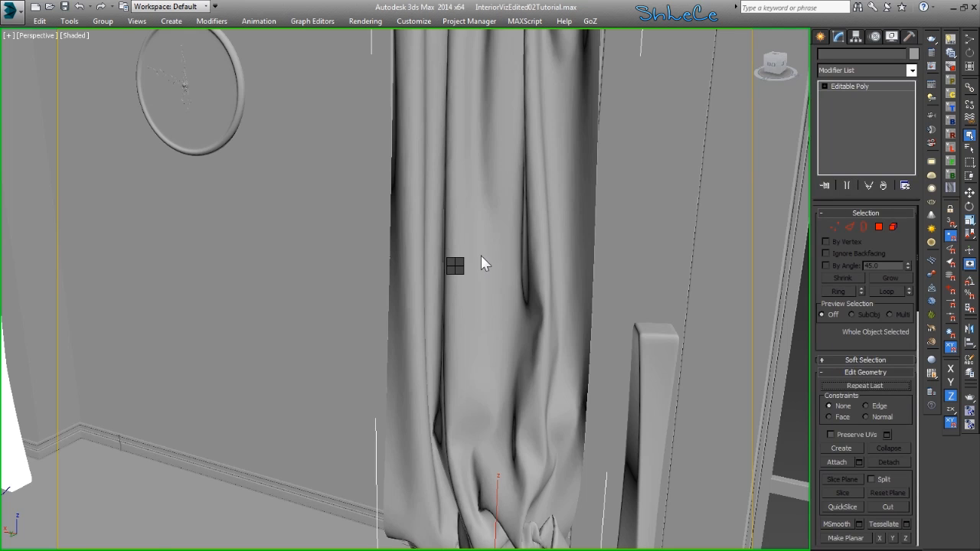
key("Delete")
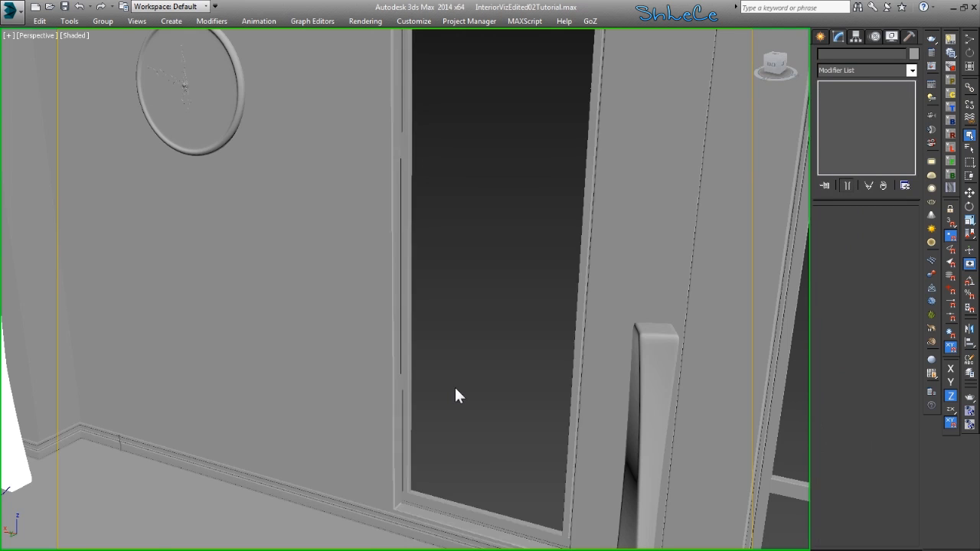
Select the window glass from outside the house and rename the object to Glass
mouse_move(454, 385)
middle_mouse_down("alt")
mouse_move(474, 288)
mouse_move(503, 376)
mouse_move(451, 391)
middle_mouse_up("alt")
scroll(346, 347, "up", 3)
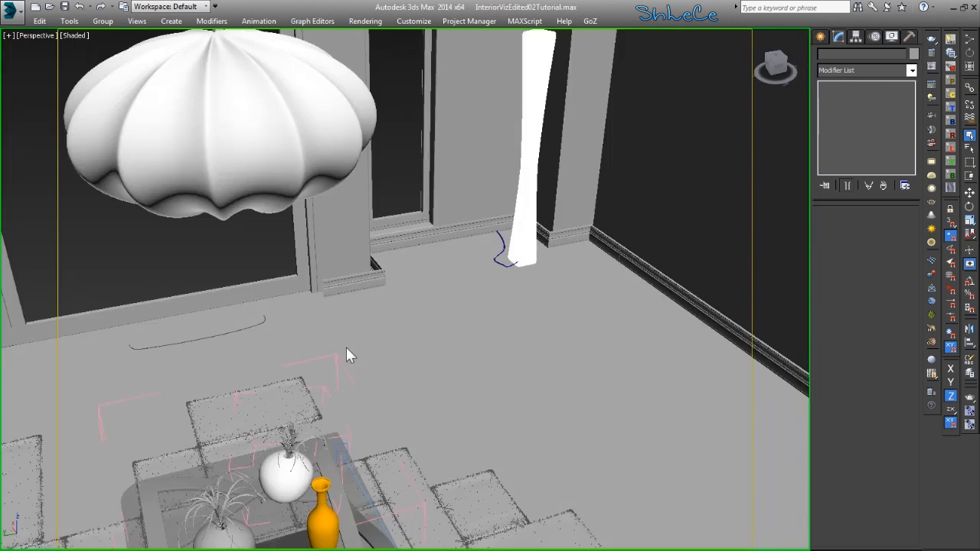
middle_click_drag(346, 347, 481, 260)
scroll(370, 289, "down", 3)
scroll(370, 289, "down", 2)
middle_click_drag(328, 301, 496, 210, "alt")
scroll(452, 268, "down", 5)
middle_click_drag(395, 341, 439, 336, "alt")
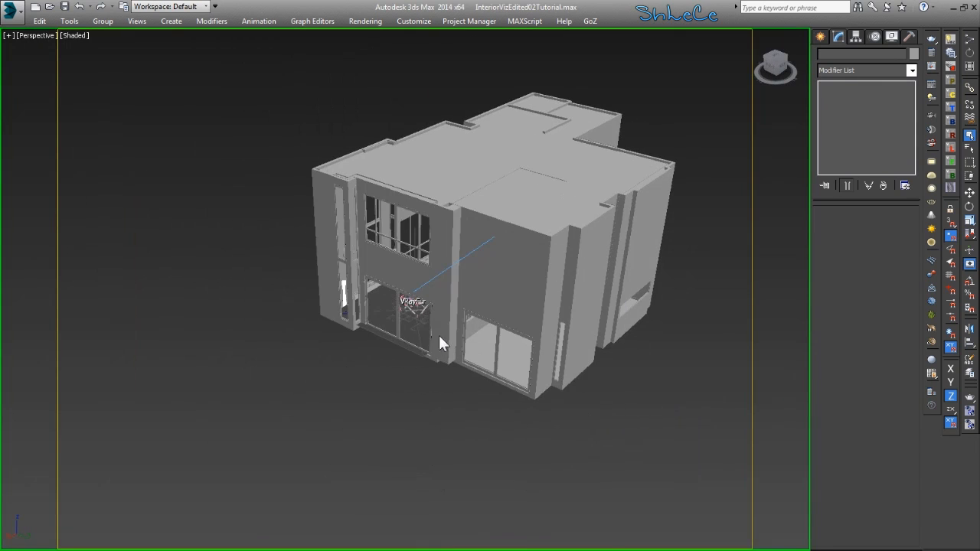
left_click(378, 309)
scroll(468, 287, "up", 5)
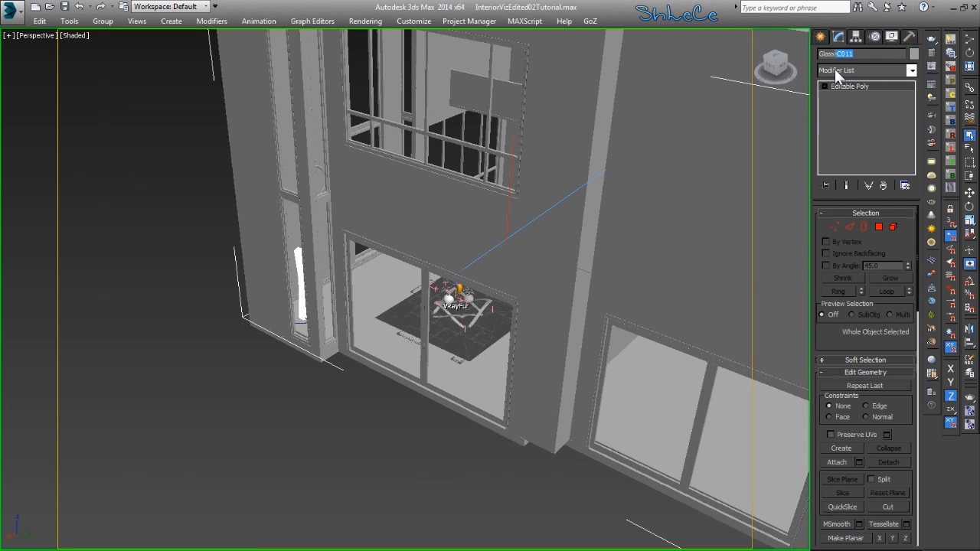
key("BackSpace")
Return the viewport to the VRayPhysicalCamera012 view and select that camera
middle_click_drag(704, 153, 470, 303, "alt")
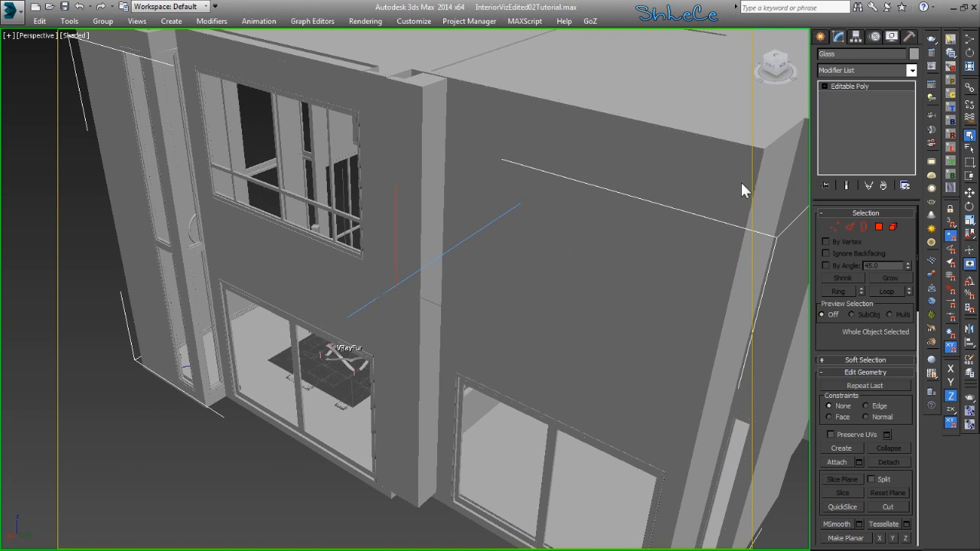
middle_click_drag(766, 115, 459, 312, "alt")
scroll(511, 280, "down", 10)
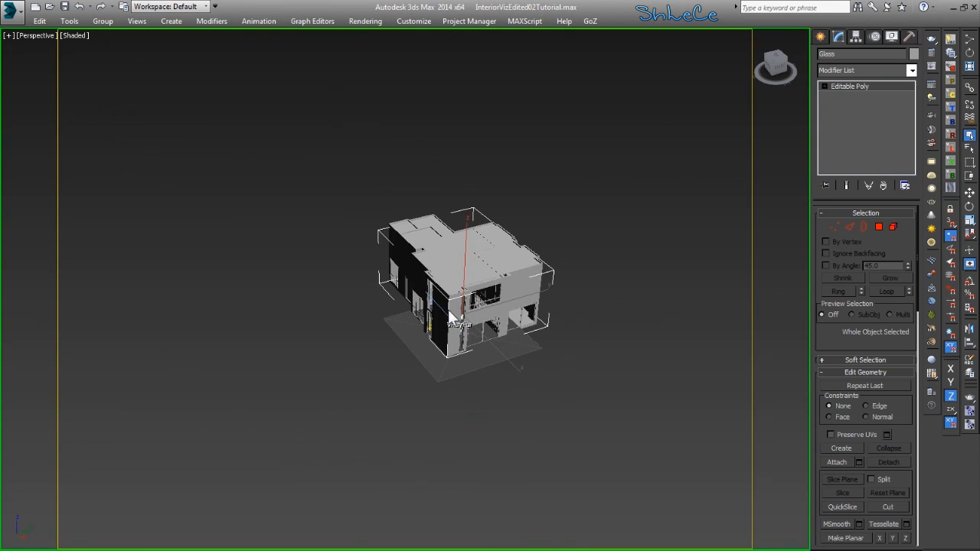
key("c")
key("p")
key("c")
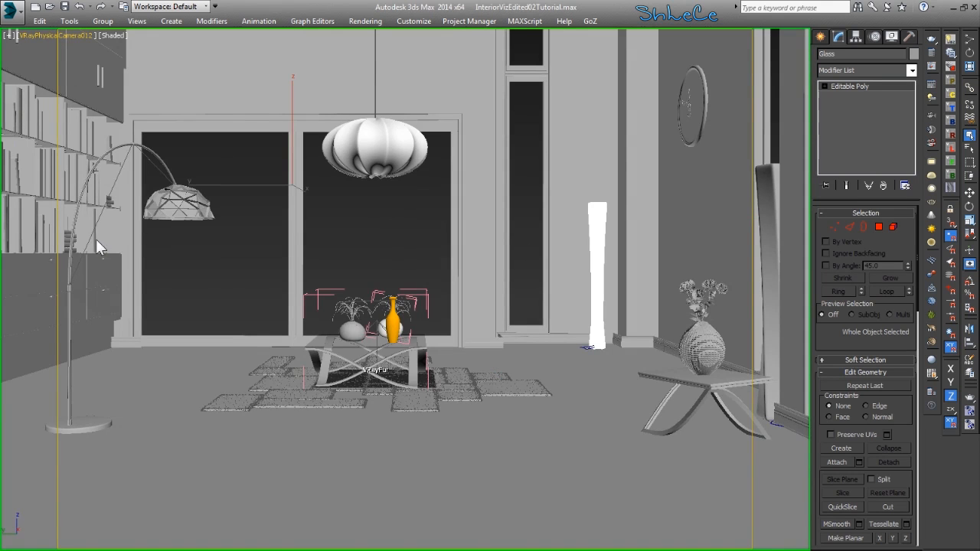
left_click(53, 35)
left_click(93, 271)
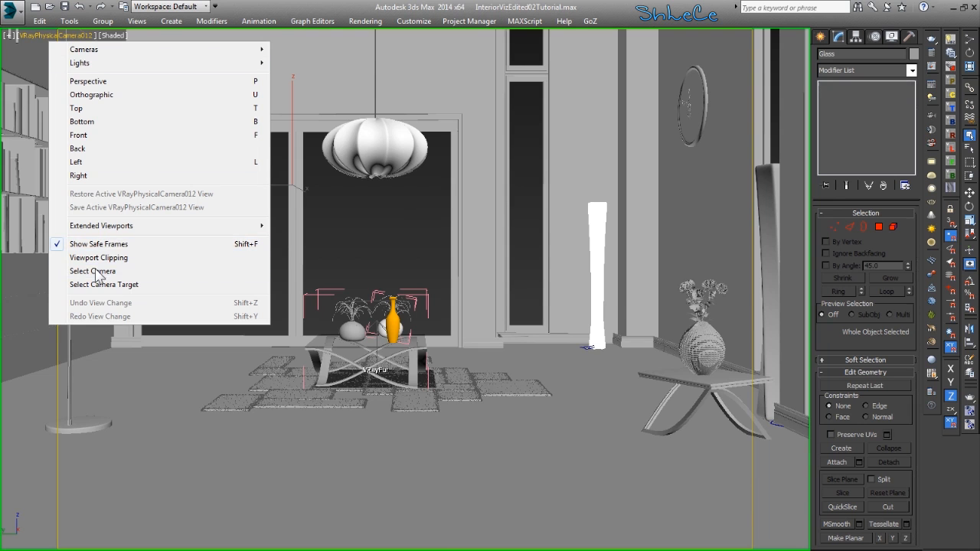
Keep the camera's white balance at Neutral and turn off its vignetting
scroll(850, 291, "down", 10)
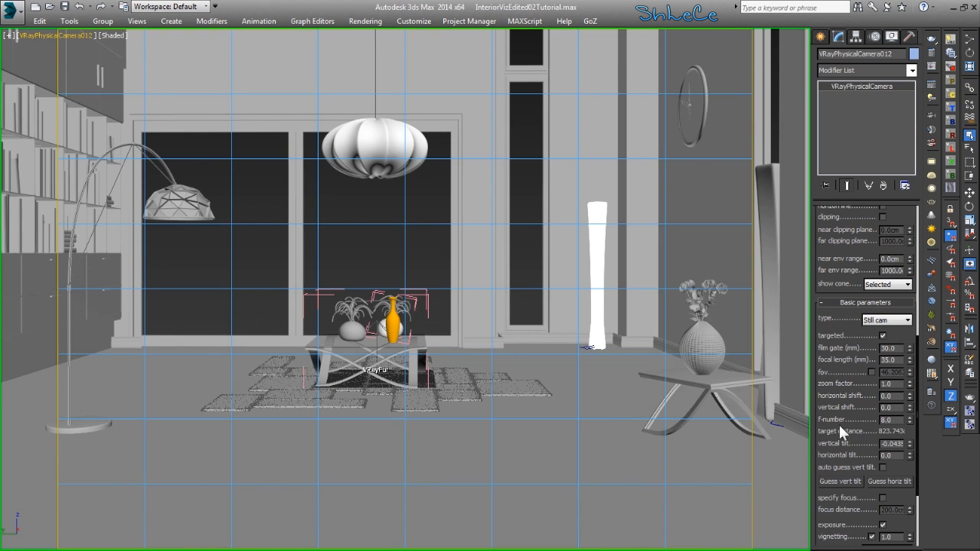
scroll(848, 422, "down", 5)
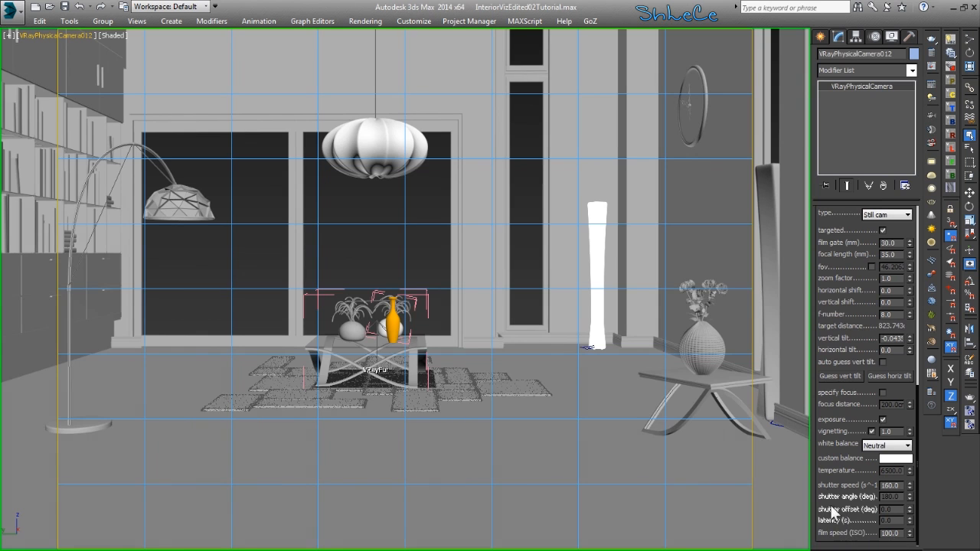
left_click(881, 446)
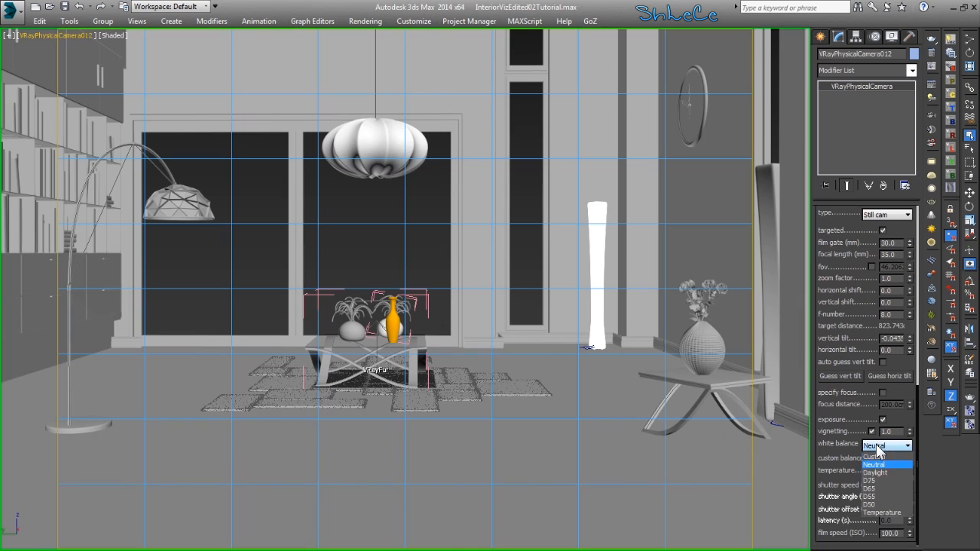
left_click(872, 464)
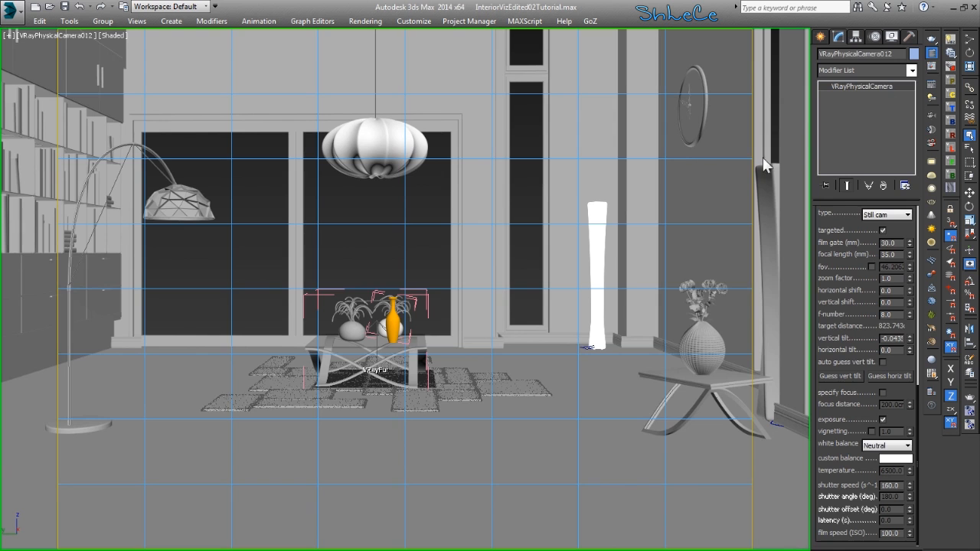
Enable the material override in the V-Ray global switches of the render setup
key("F10")
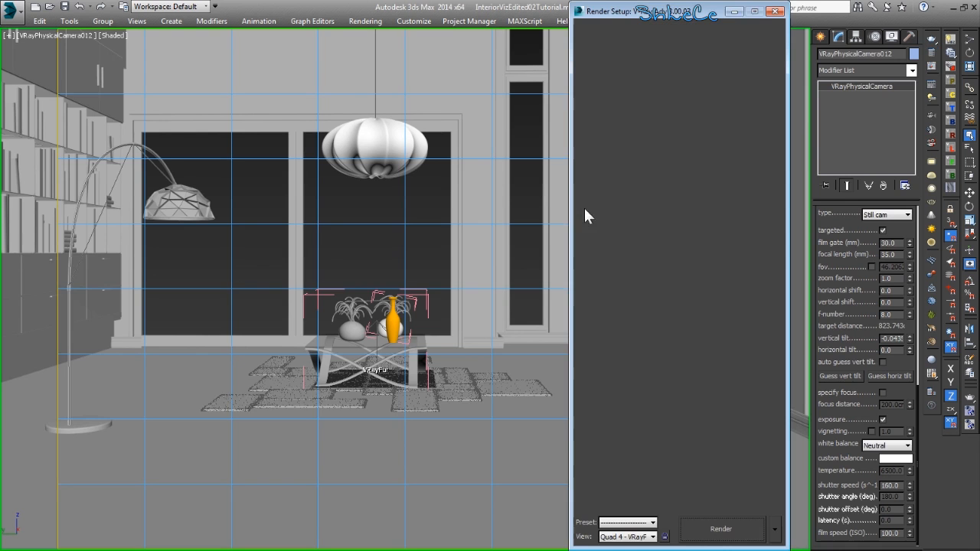
left_click(692, 27)
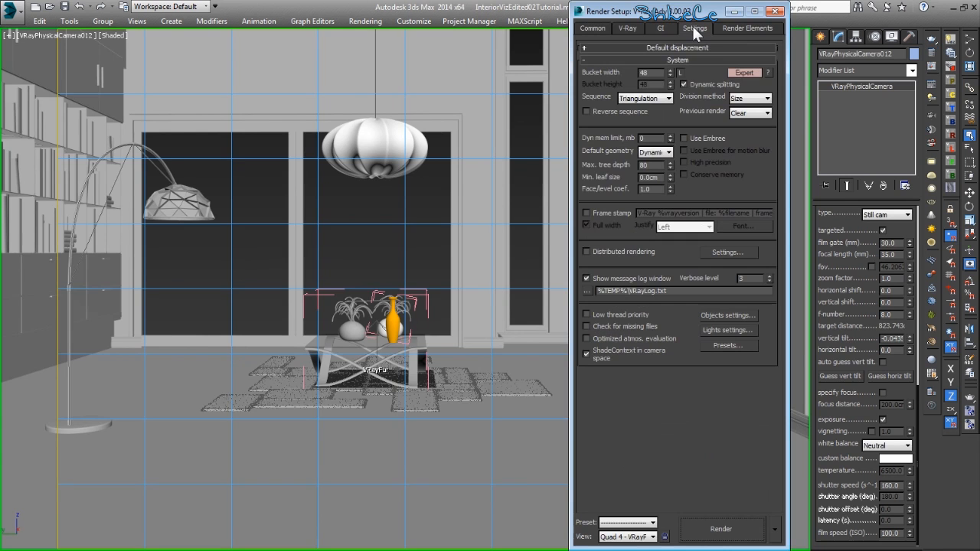
left_click(629, 29)
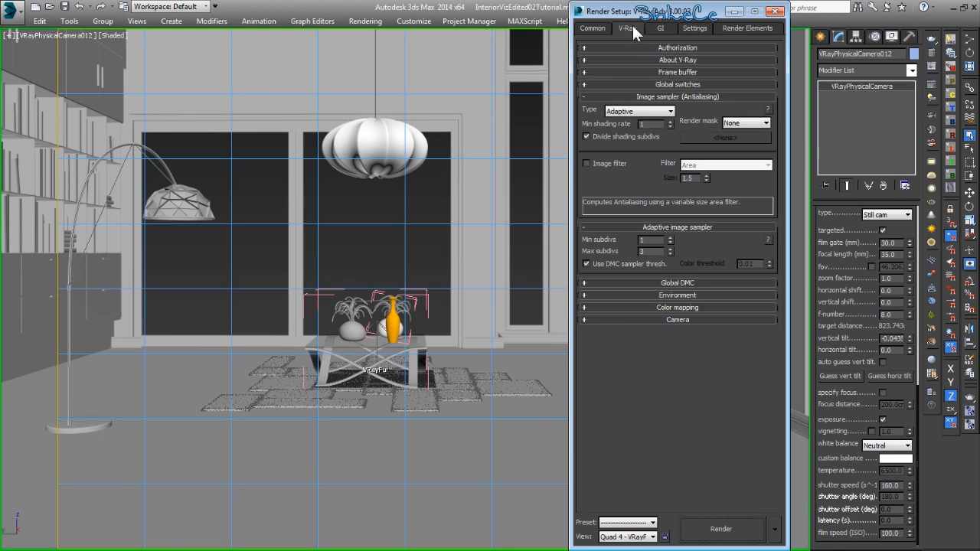
left_click(676, 85)
left_click(684, 168)
Open the Slate Material Editor and clear all nodes from View1
left_click(494, 8)
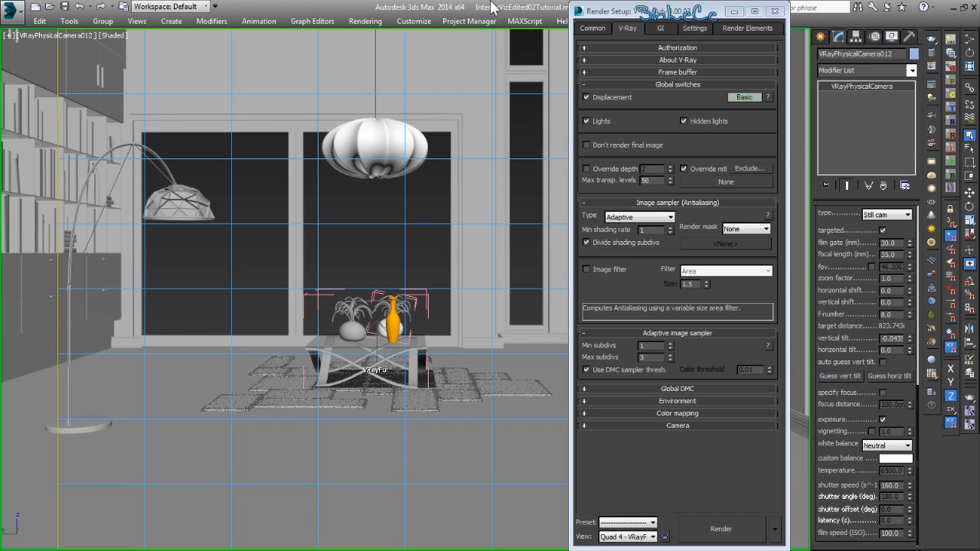
key("m")
left_click(678, 47)
left_click(686, 75)
left_click(507, 323)
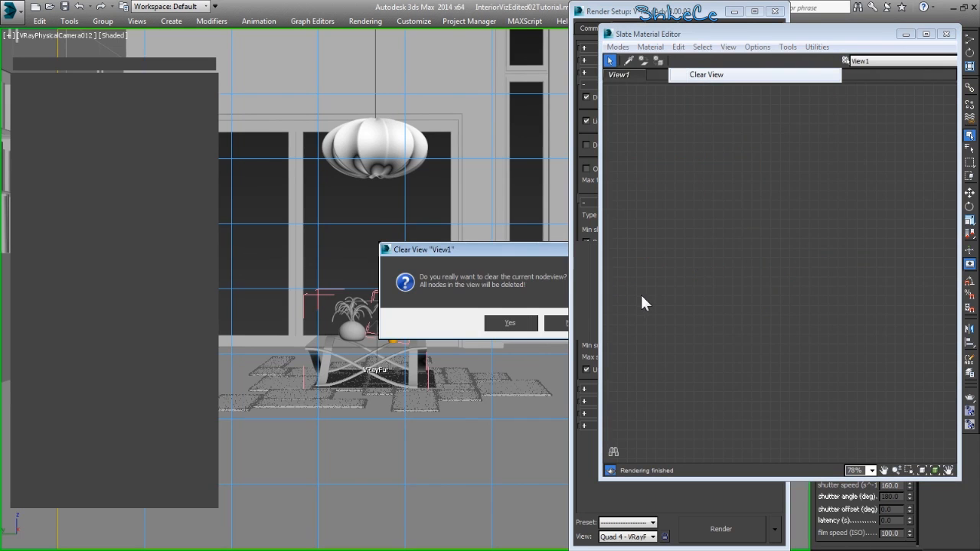
Create a VRayMtl in View1 and link it as an instance to the Override mtl slot of the global switches
right_click(708, 154)
mouse_move(748, 156)
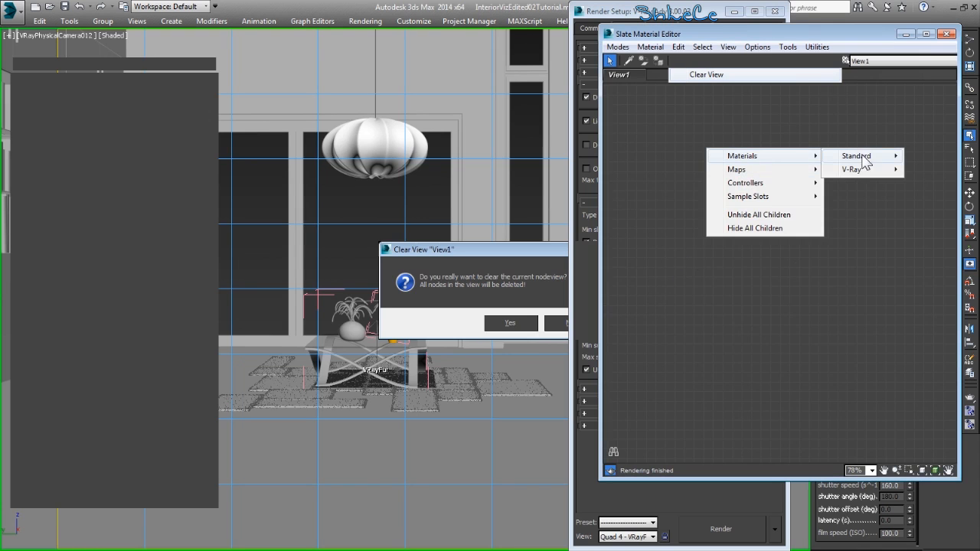
mouse_move(863, 170)
left_click(758, 278)
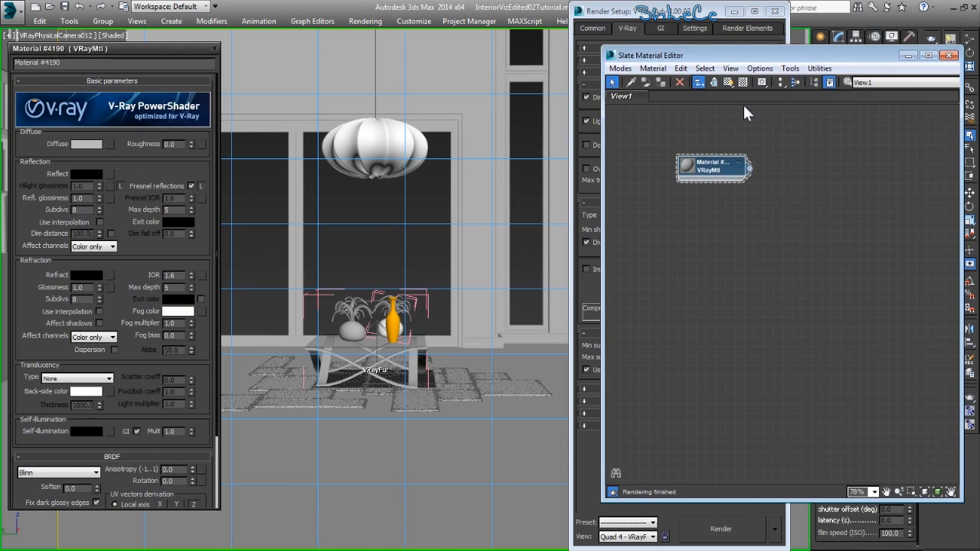
left_click_drag(771, 34, 410, 42)
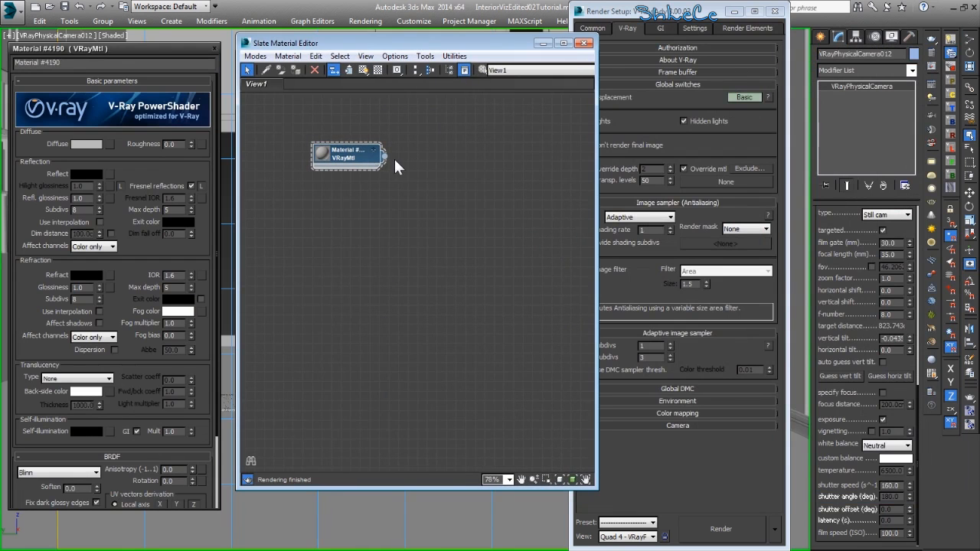
left_click_drag(385, 158, 717, 176)
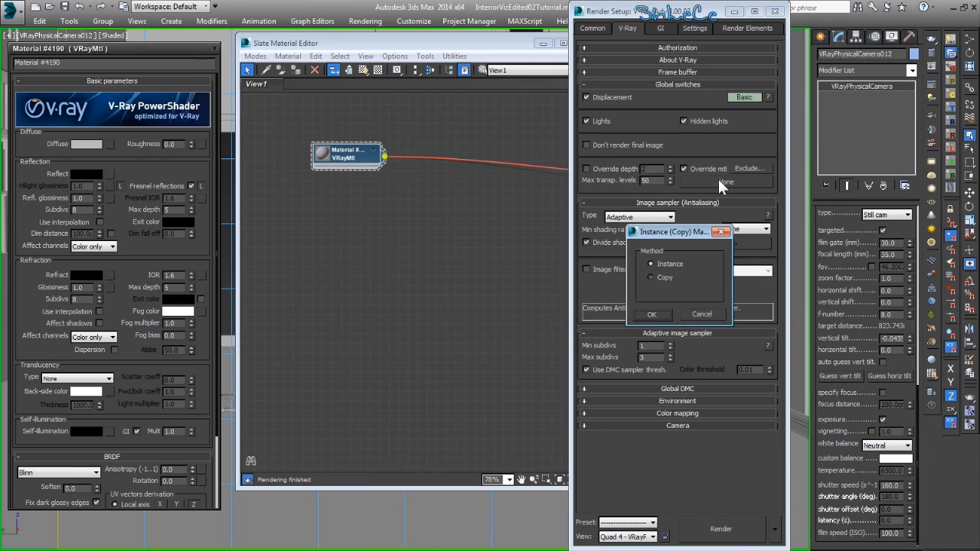
left_click(650, 315)
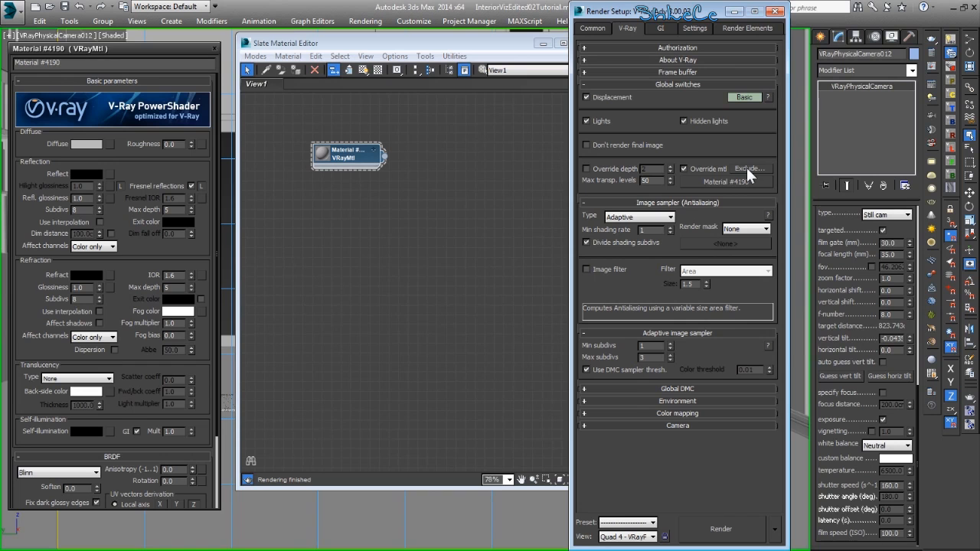
Exclude the Glass object from the material override and minimize the material editor
left_click(746, 168)
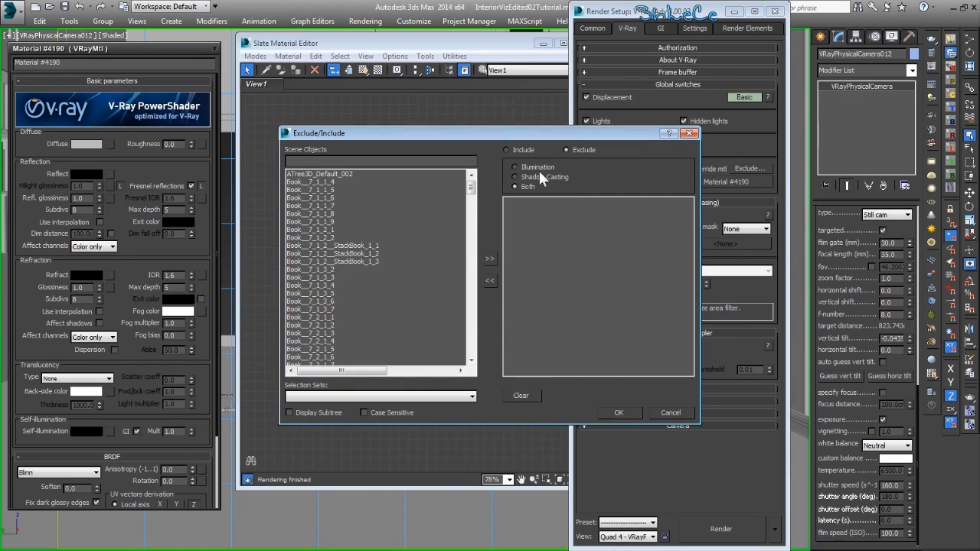
left_click(431, 395)
left_click(432, 395)
type("Gla")
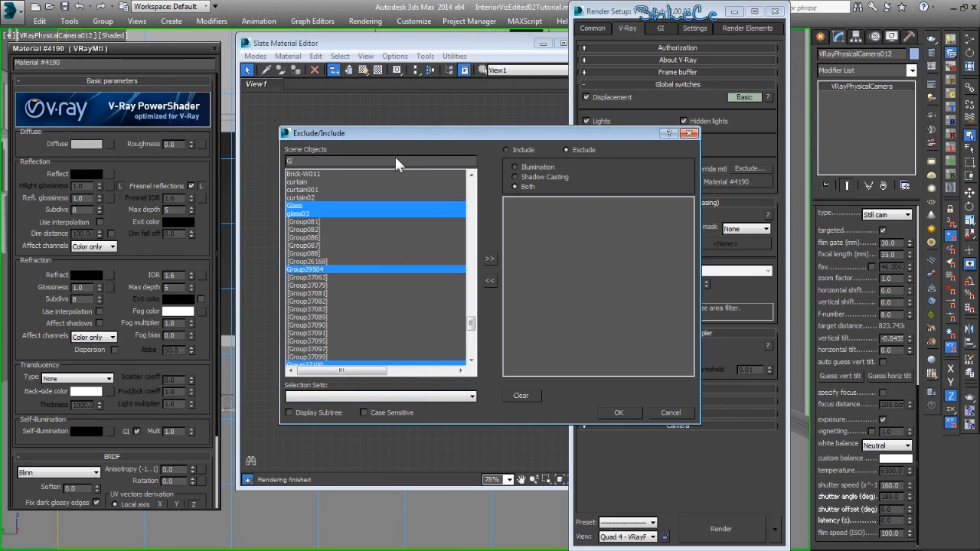
double_click(302, 206)
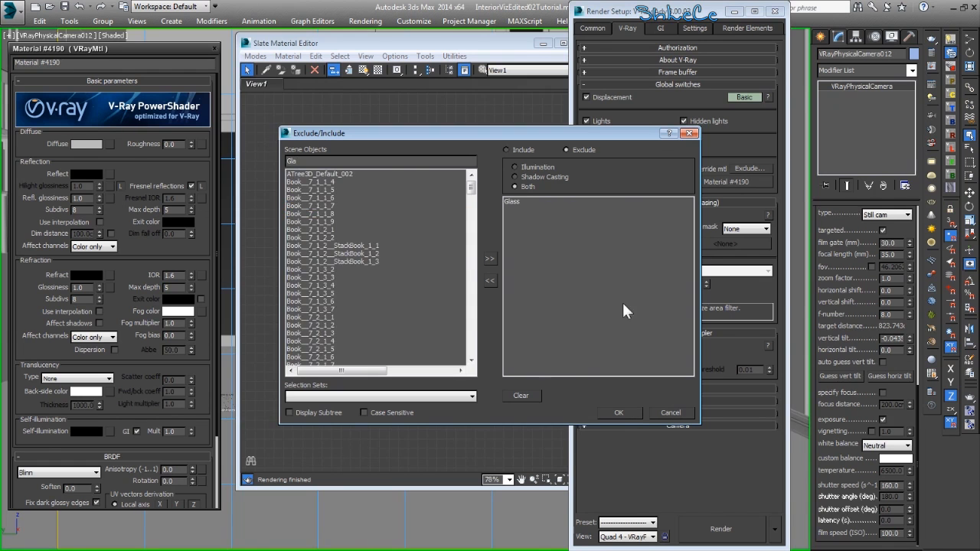
left_click(624, 408)
left_click(436, 154)
left_click(543, 44)
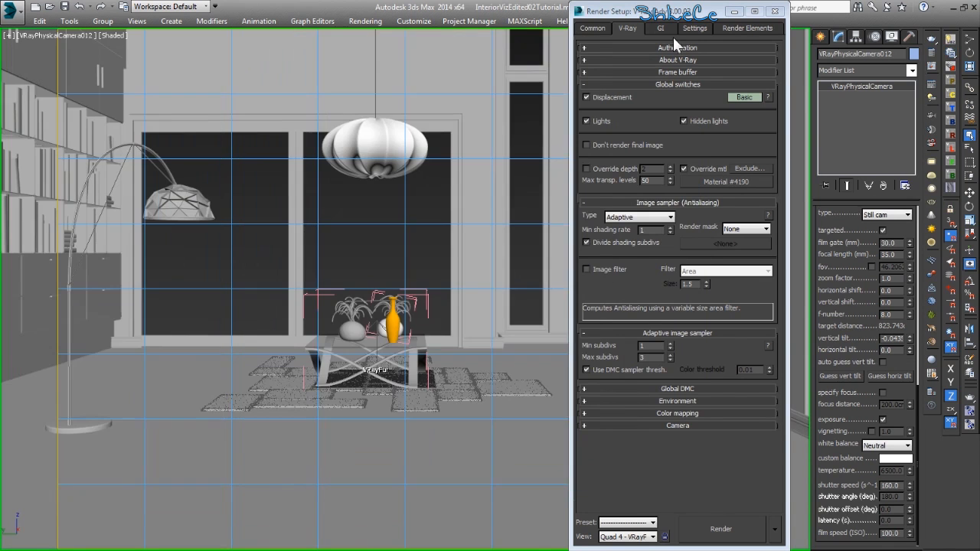
Switch the irradiance map settings to Expert mode and turn off Multipass
left_click_drag(689, 18, 707, 19)
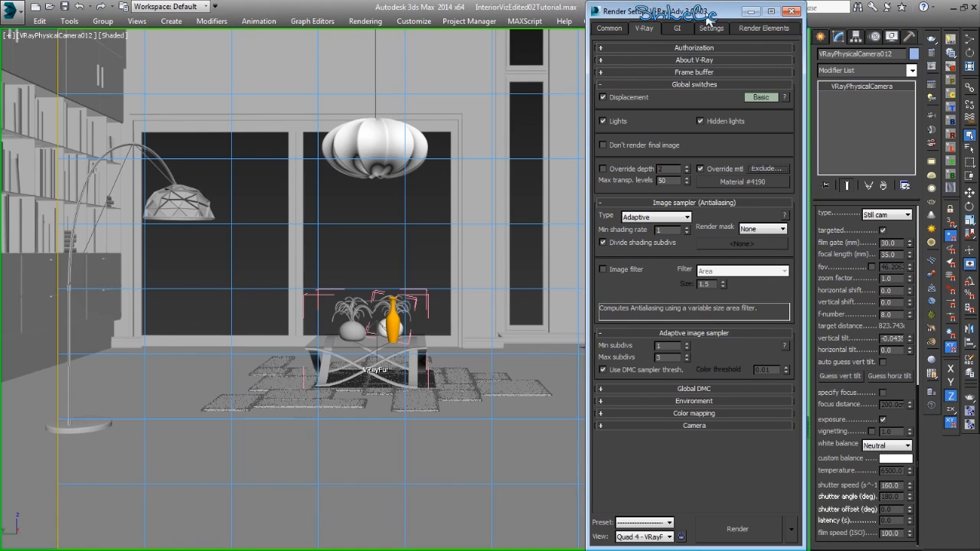
left_click(677, 29)
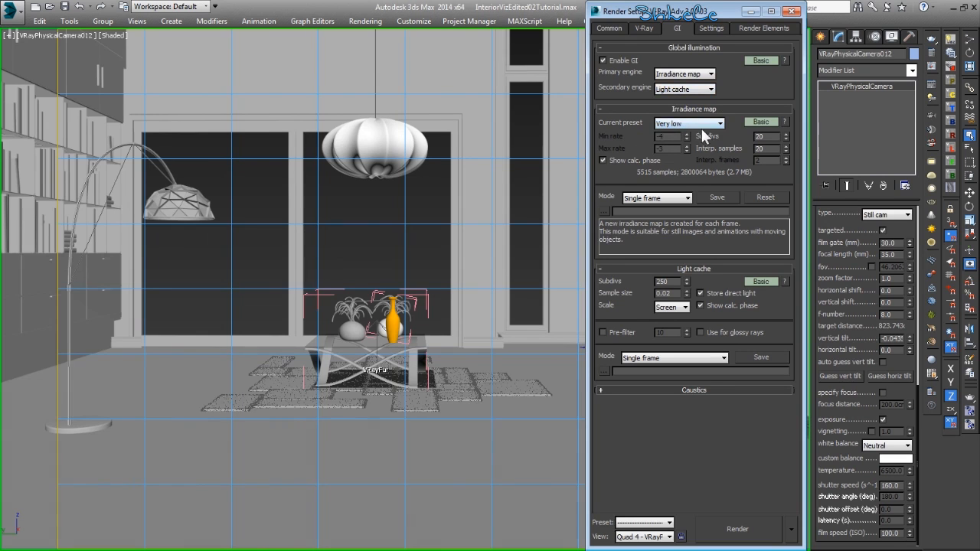
left_click(761, 122)
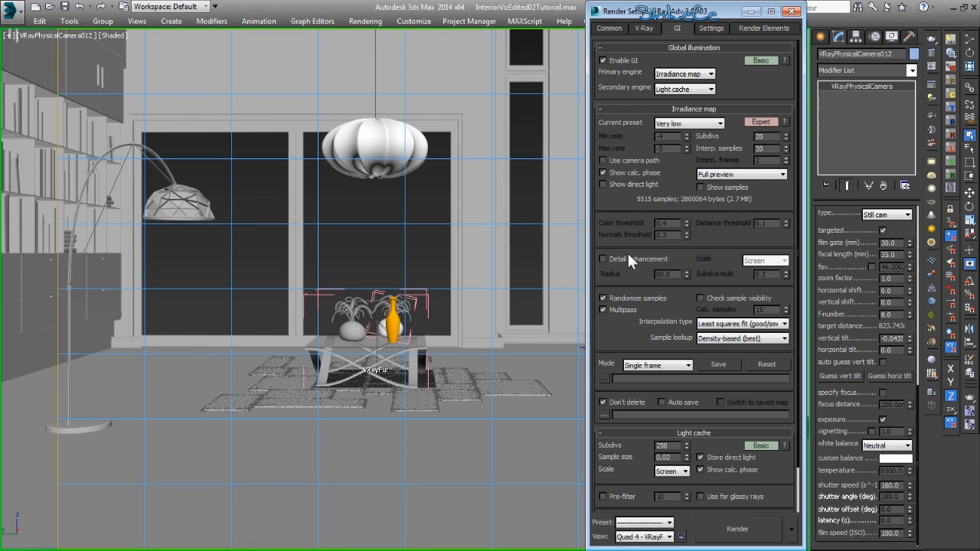
scroll(625, 249, "down", 2)
left_click(613, 281)
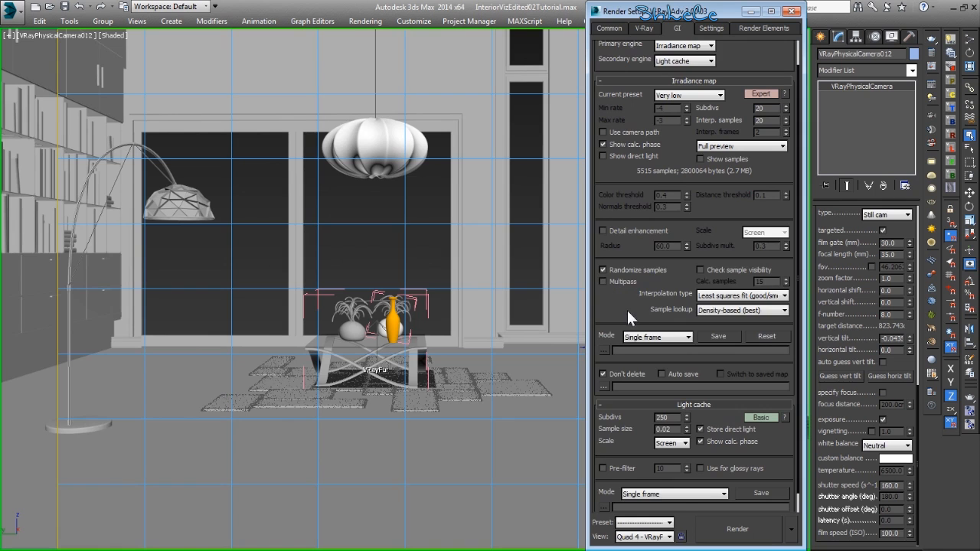
Switch the light cache settings to Expert mode and review its parameters
scroll(631, 264, "down", 1)
left_click(760, 398)
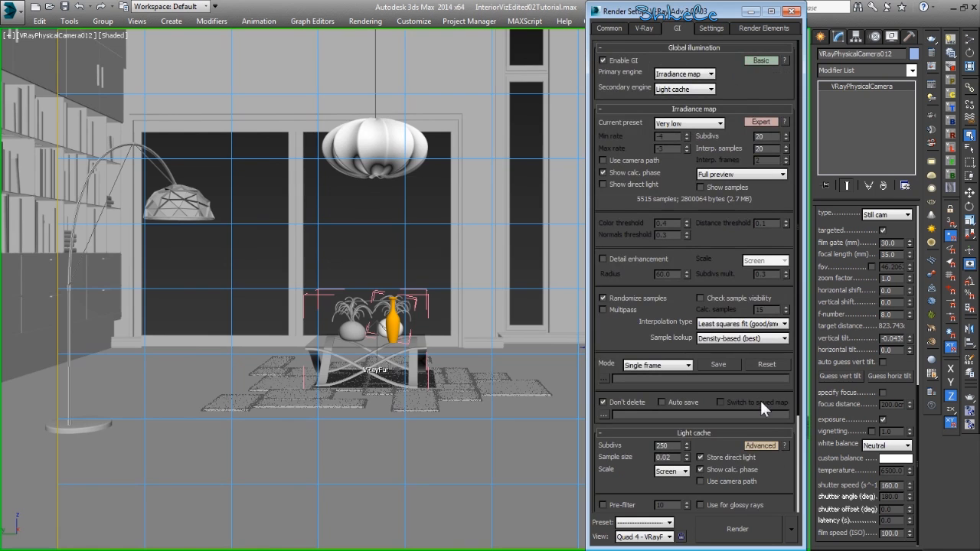
left_click(758, 437)
scroll(775, 439, "down", 6)
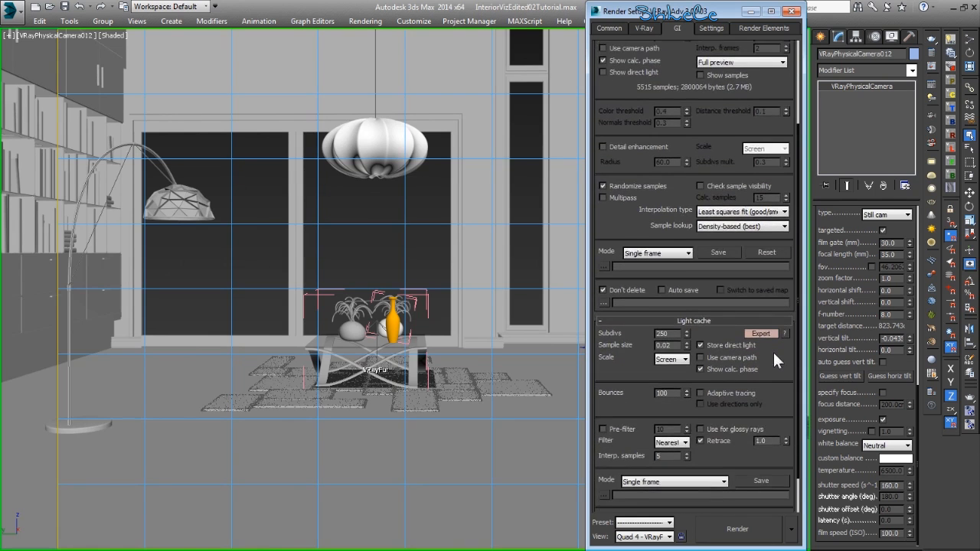
scroll(632, 379, "down", 1)
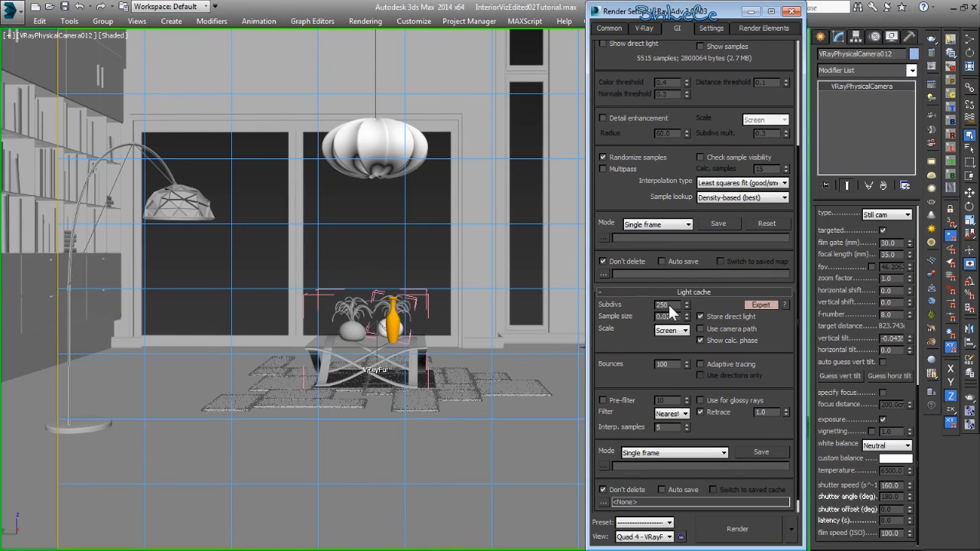
scroll(625, 223, "up", 6)
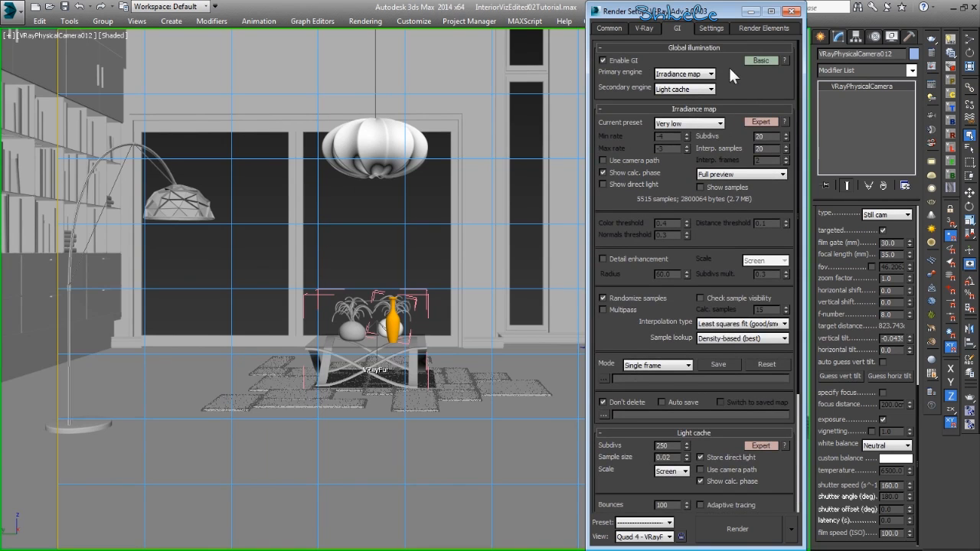
Enable Use Embree and set the default geometry to Static in the V-Ray system settings
left_click(711, 28)
left_click(713, 138)
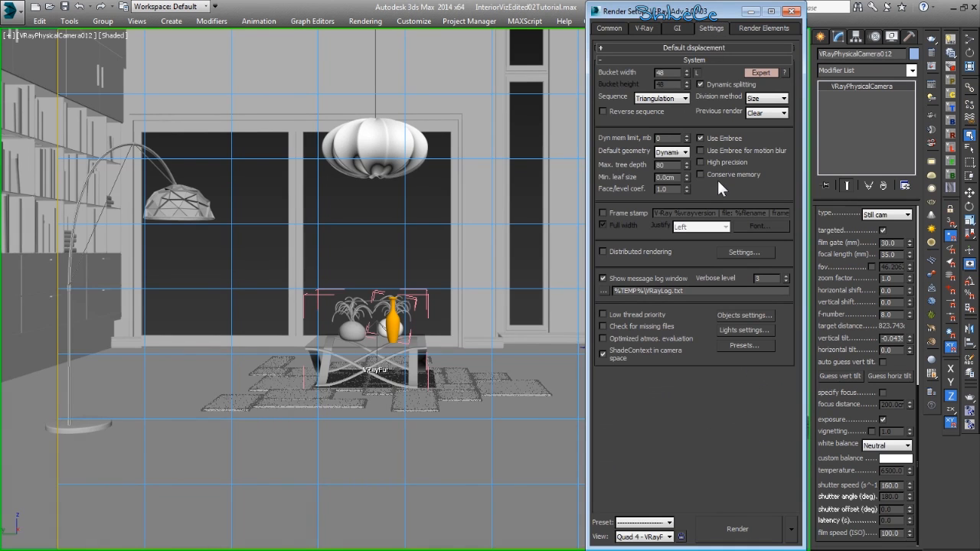
left_click(669, 151)
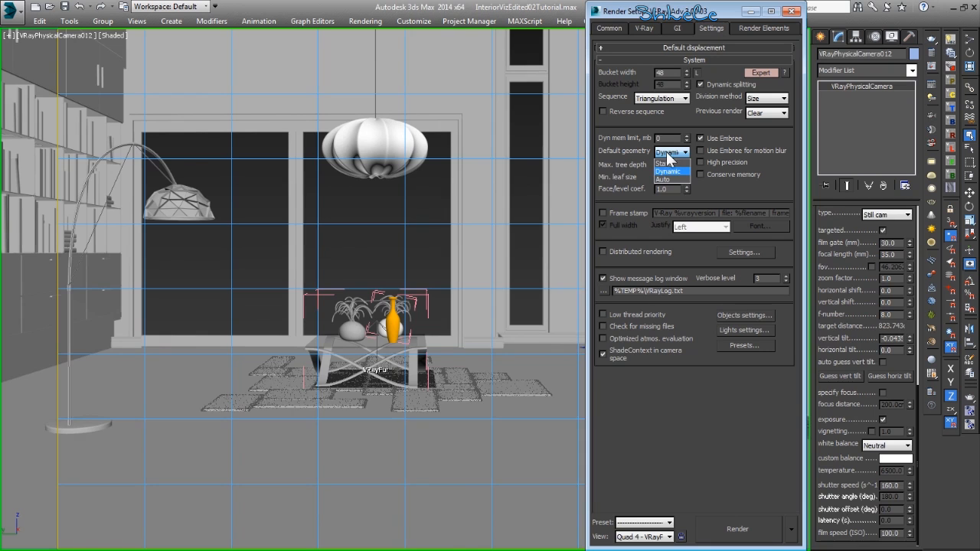
left_click(666, 163)
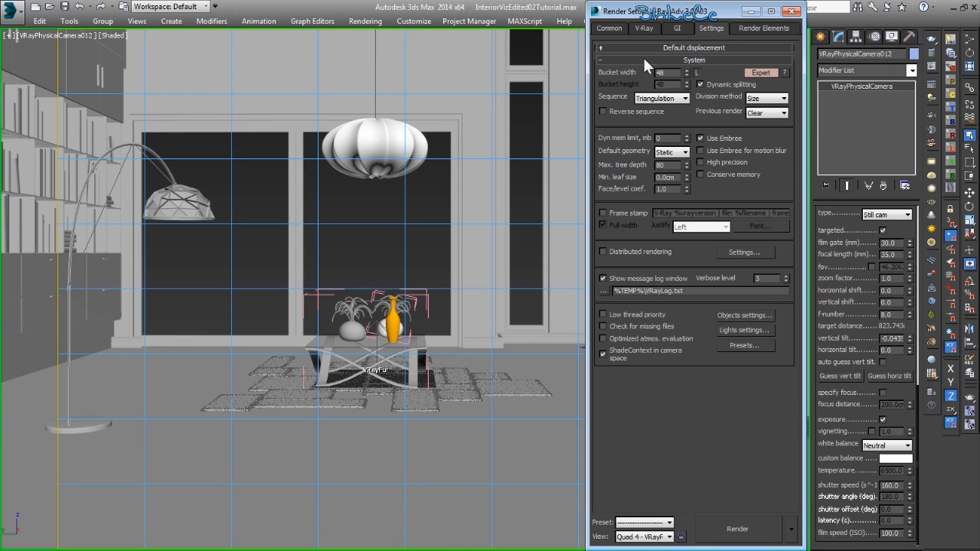
Keep the Adaptive image sampler and set the Global DMC adaptive amount to 1.0 and noise threshold to 0.05
left_click(647, 28)
left_click(655, 218)
left_click(643, 239)
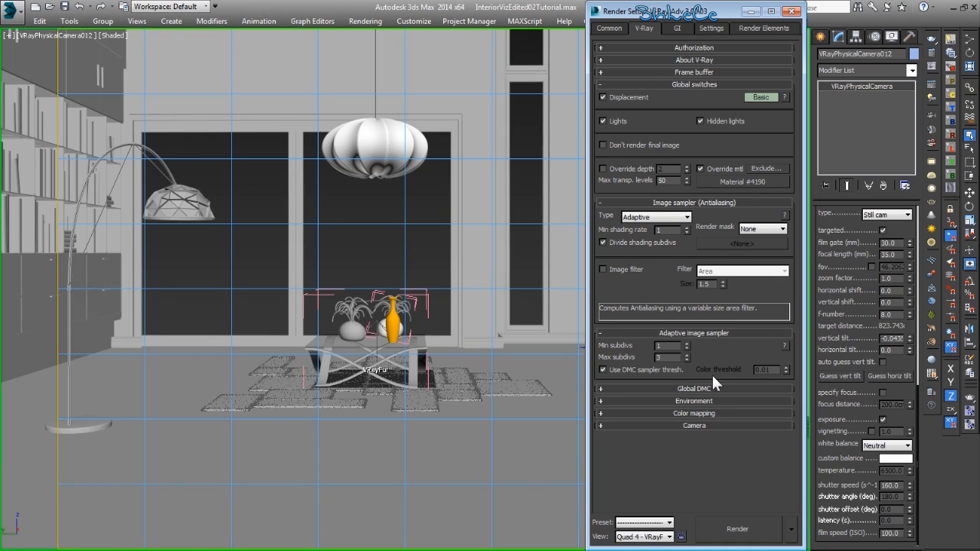
left_click(693, 389)
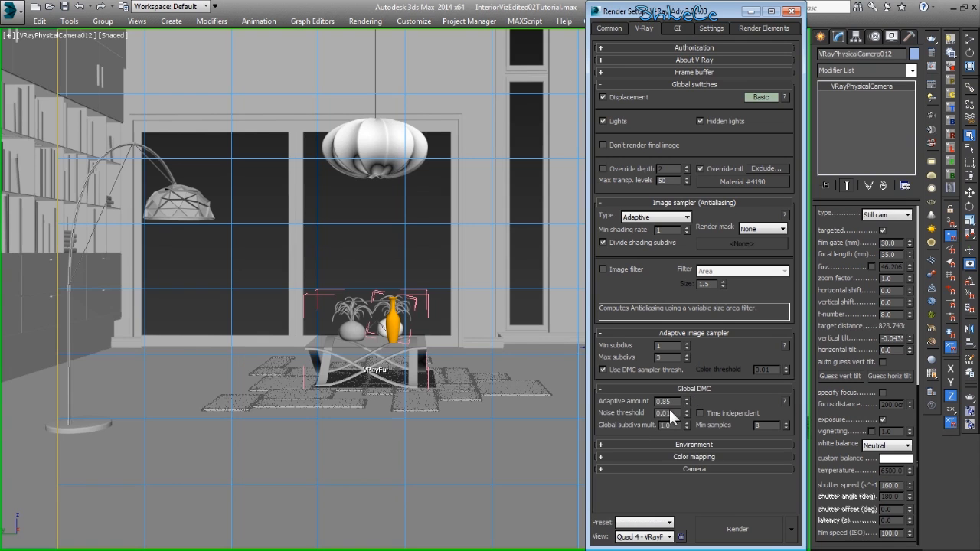
left_click_drag(685, 402, 684, 330)
type("5")
key("Return")
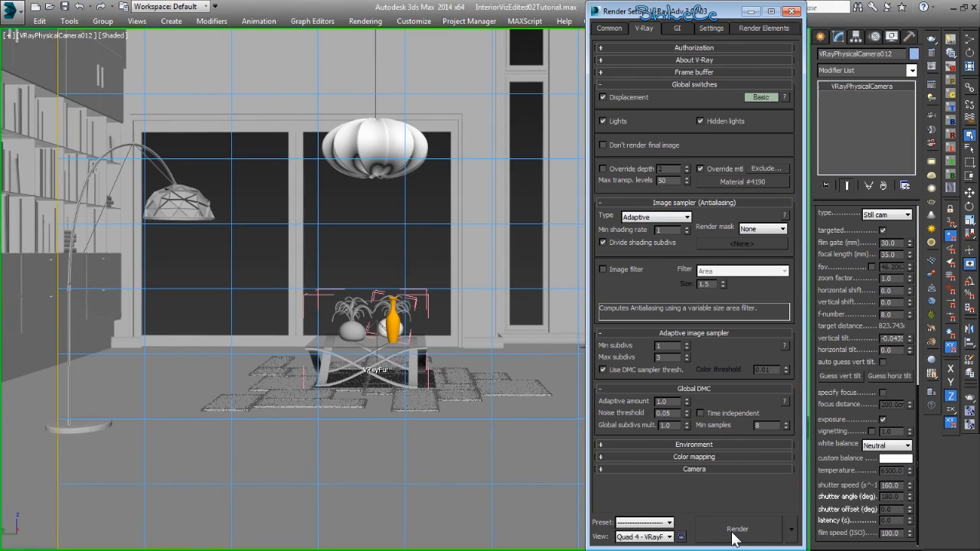
Set the area to render to View, run a test render, and minimize the frame buffer and render setup
left_click(733, 535)
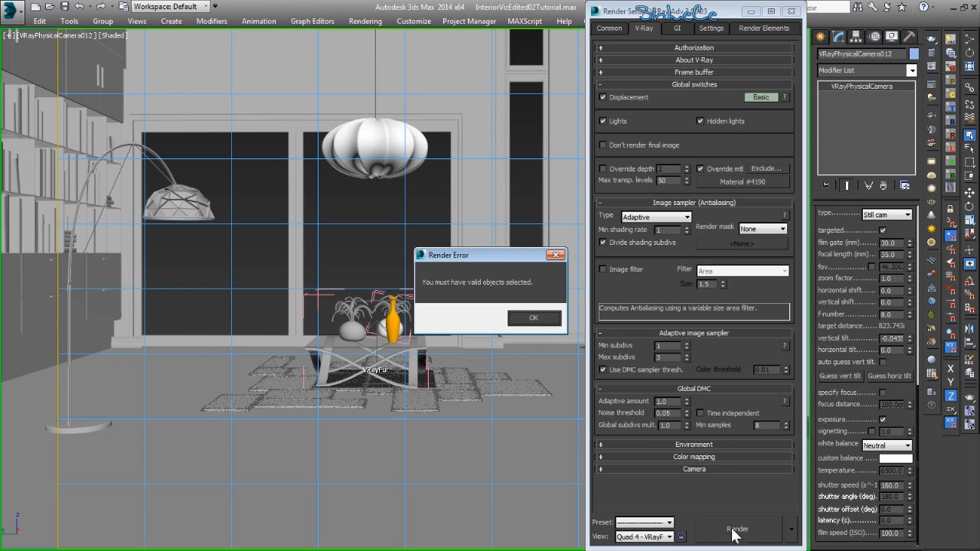
left_click(529, 321)
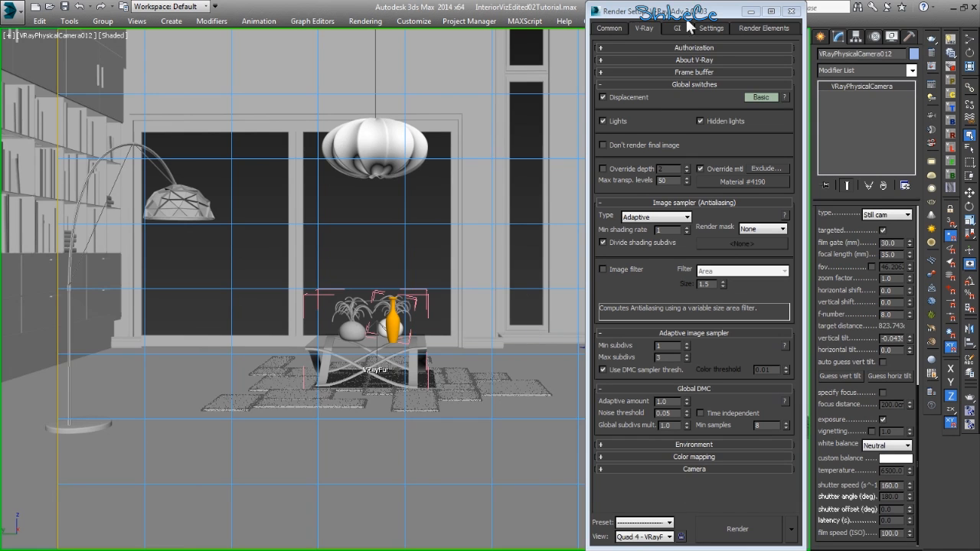
left_click(610, 28)
left_click(640, 154)
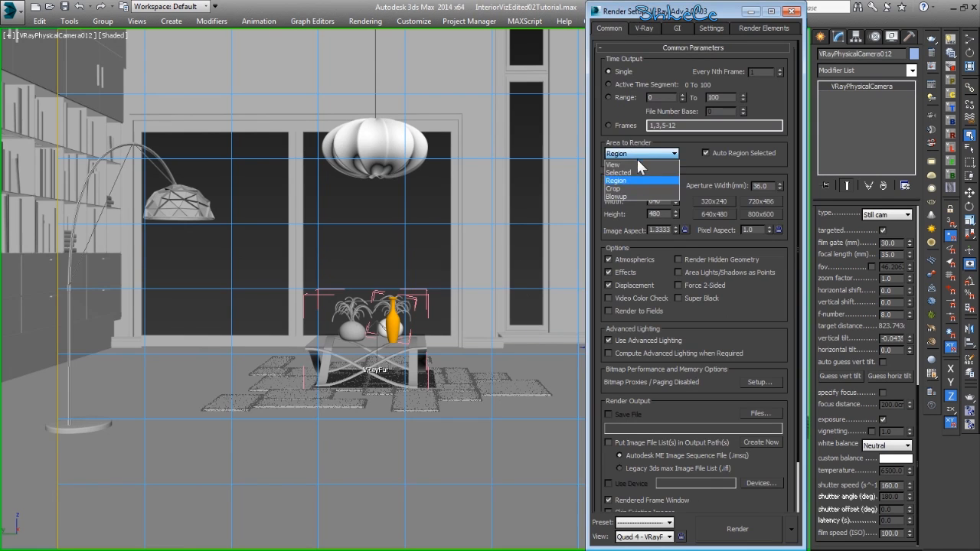
left_click(627, 164)
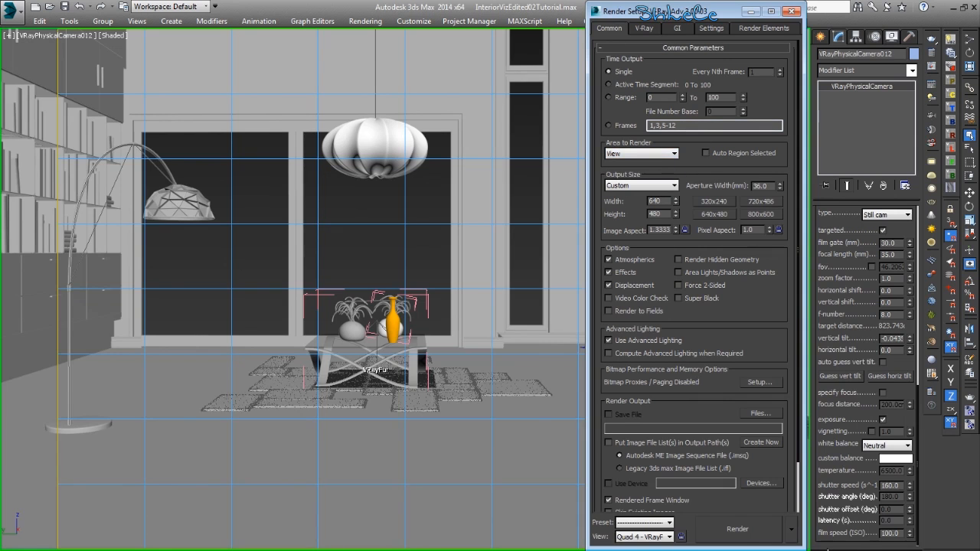
left_click(751, 528)
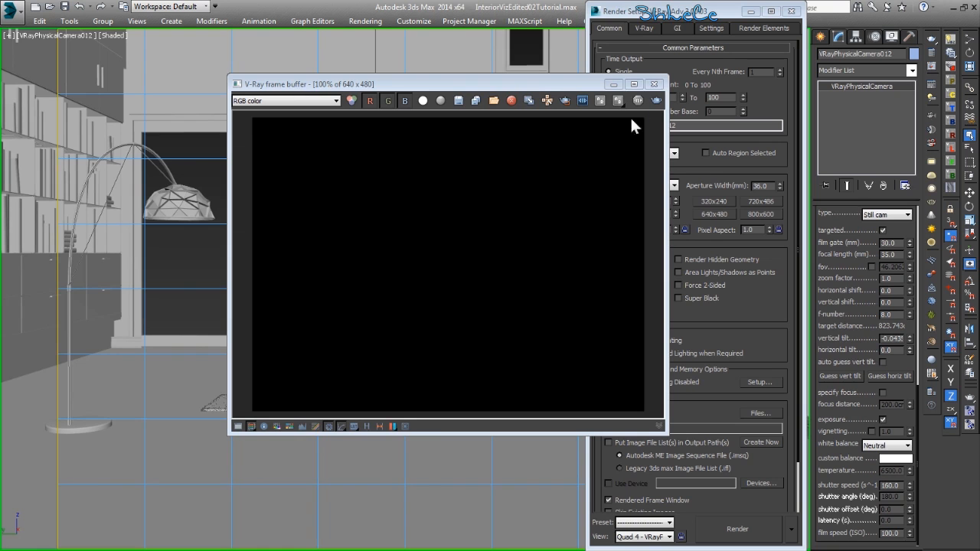
left_click(613, 85)
left_click(750, 12)
Select the pendant lamp and switch the viewport to a Perspective view showing the house from outside
left_click(384, 138)
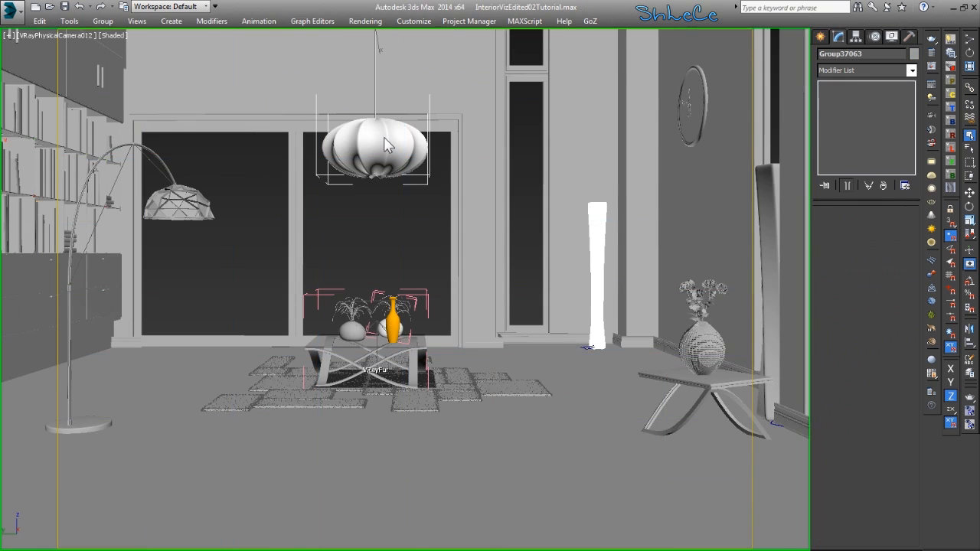
key("p")
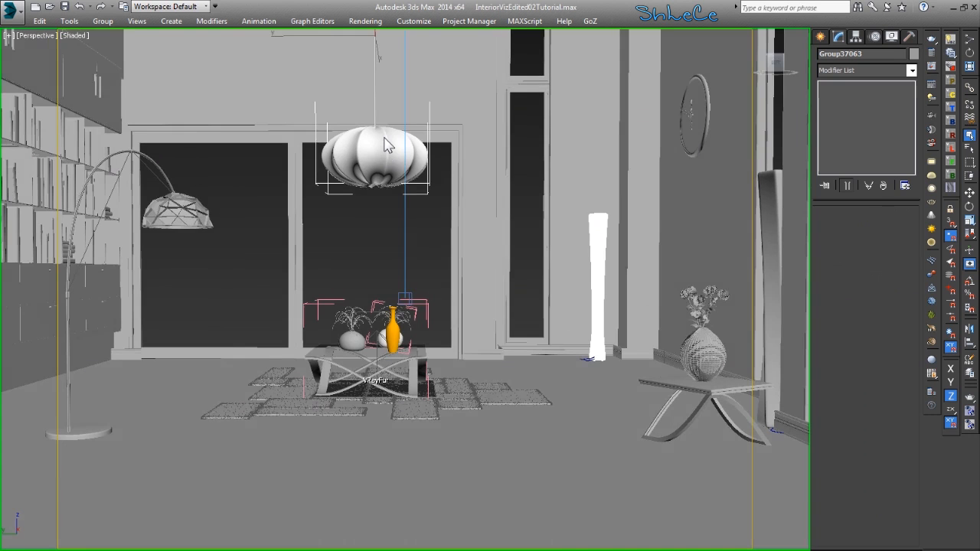
scroll(360, 145, "up", 10)
scroll(384, 251, "down", 12)
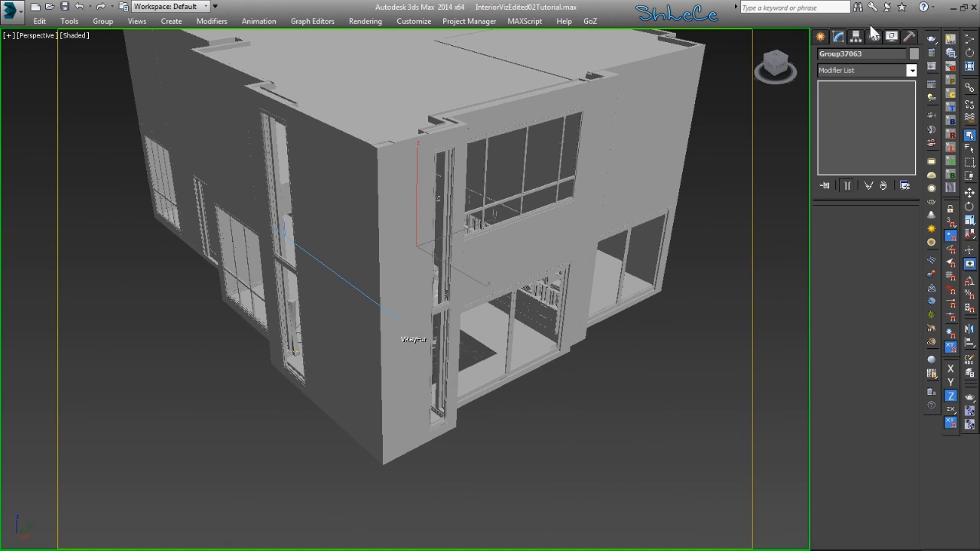
Create a standard Target Direct light in the Perspective view, aimed at the house
left_click(820, 37)
left_click(854, 56)
left_click(852, 76)
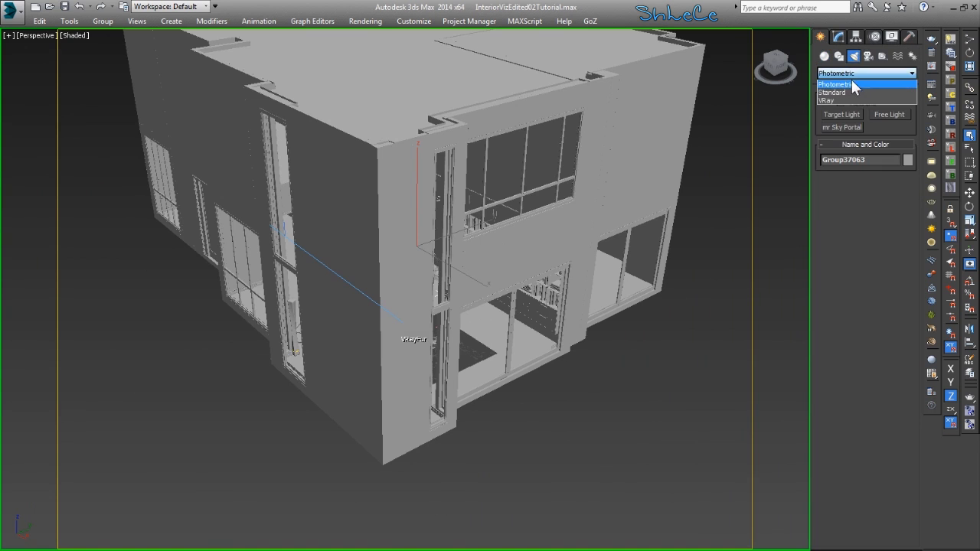
left_click(845, 94)
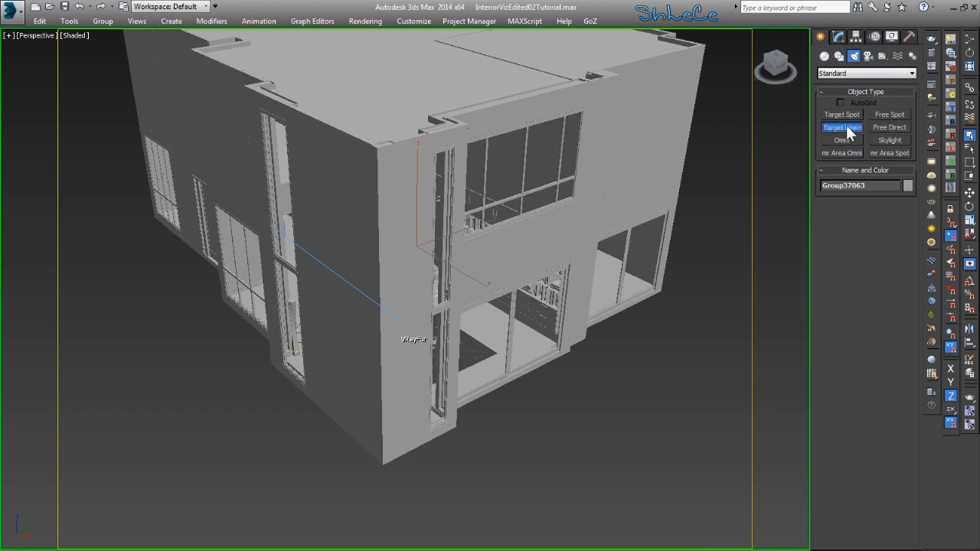
left_click(841, 127)
scroll(388, 225, "down", 6)
middle_click_drag(461, 295, 570, 235, "alt")
left_click_drag(355, 237, 339, 247)
right_click(447, 310)
Move the direct light's source up and outside the front of the house, about 3084 cm from its target
key("w")
left_click_drag(610, 167, 604, 31)
middle_click_drag(556, 211, 438, 183, "alt")
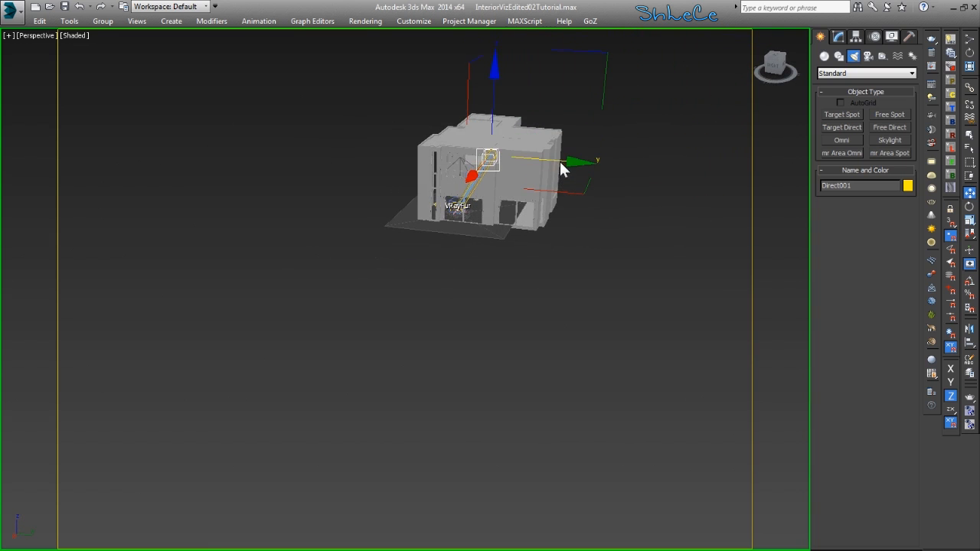
left_click_drag(559, 163, 573, 159)
left_click_drag(508, 114, 508, 116)
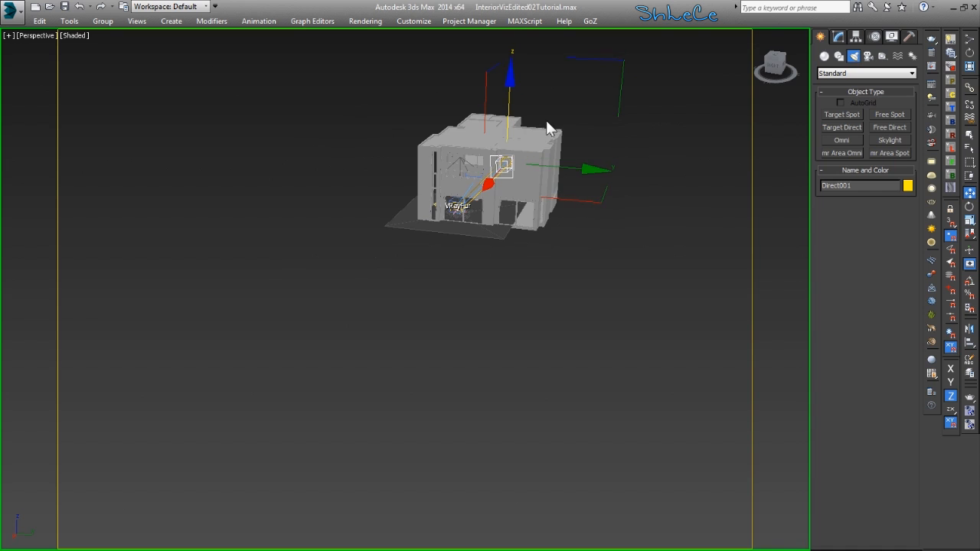
Turn on shadows for the direct light and set the shadow type to VRayShadow
left_click(838, 38)
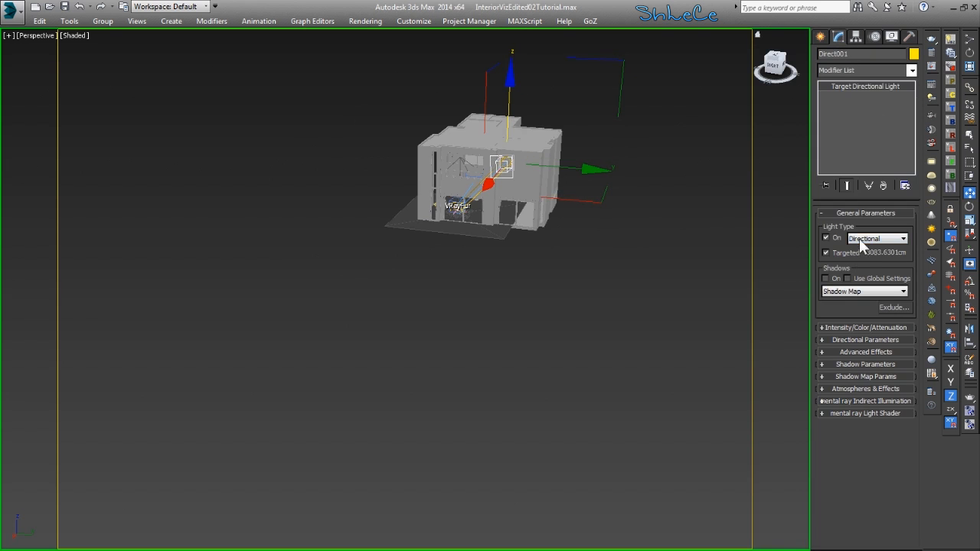
left_click(825, 278)
left_click(855, 292)
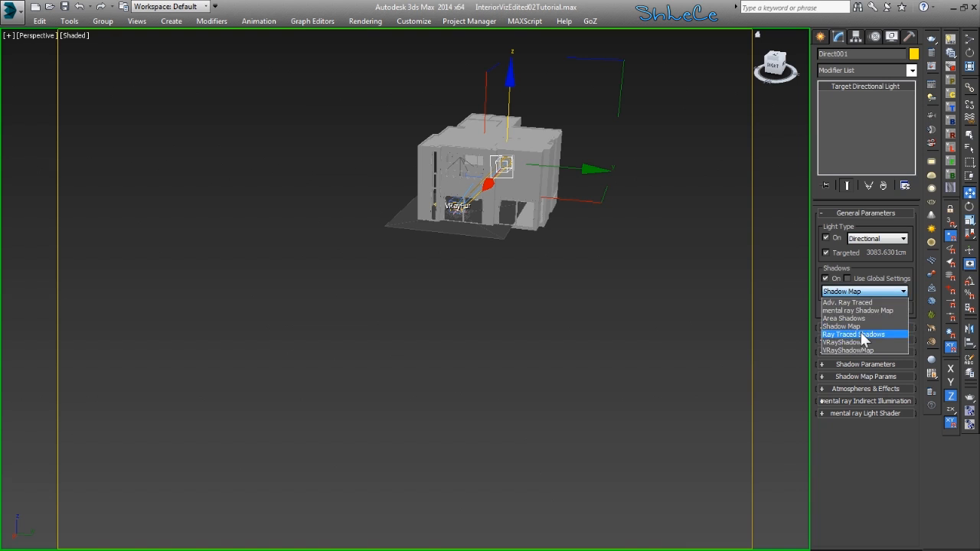
left_click(845, 342)
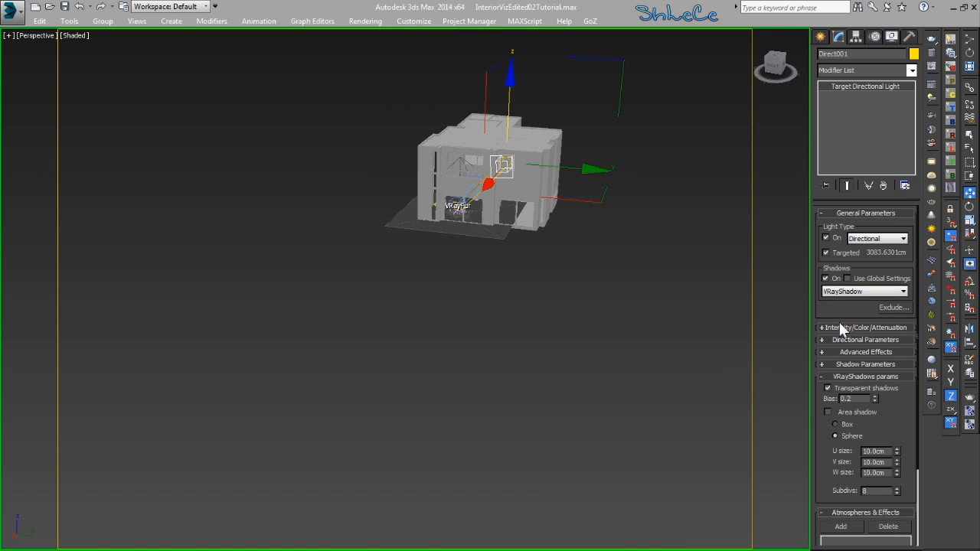
middle_click_drag(595, 270, 525, 303)
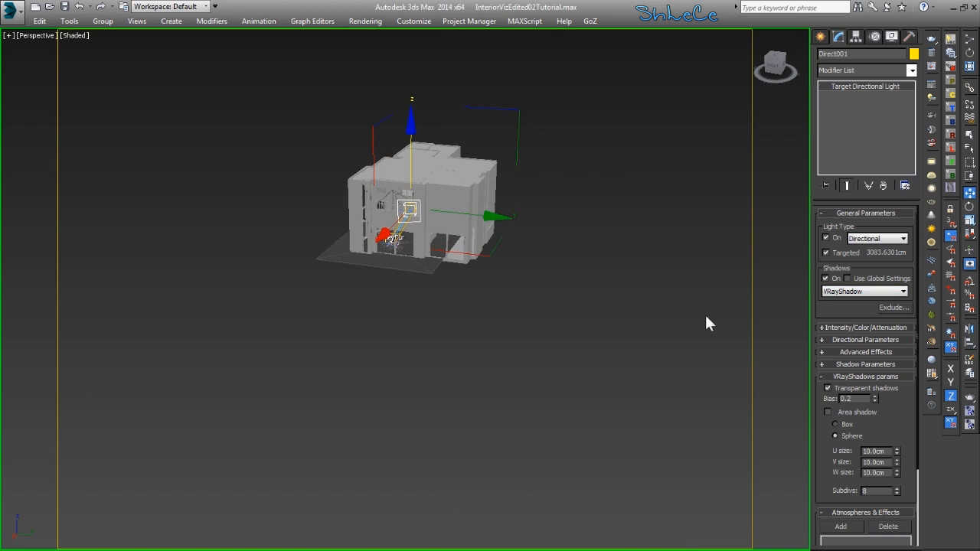
Set the direct light's intensity multiplier to 30
left_click(869, 327)
double_click(868, 341)
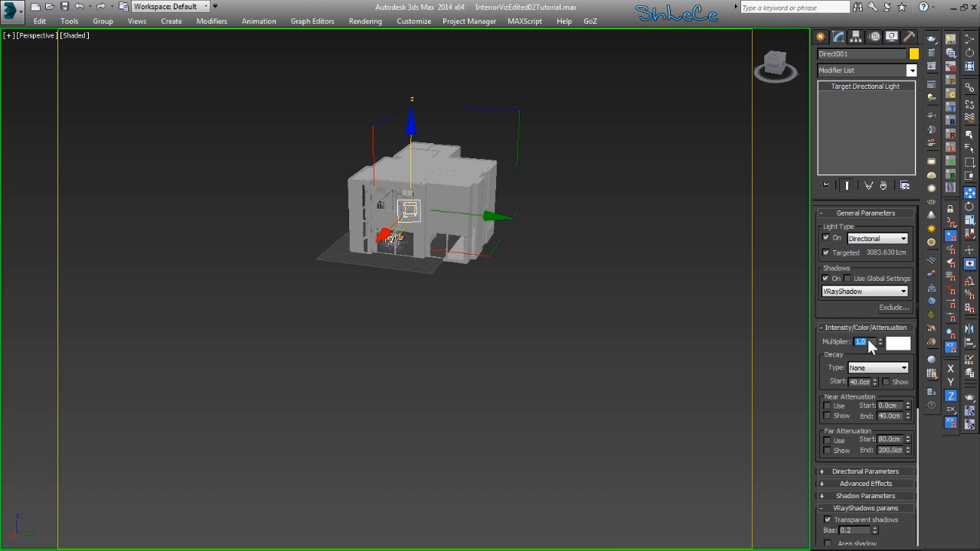
type("30")
key("Return")
Enable Overshoot for the direct light and widen its falloff/field to about 2007 cm so it covers the whole house
scroll(860, 427, "down", 5)
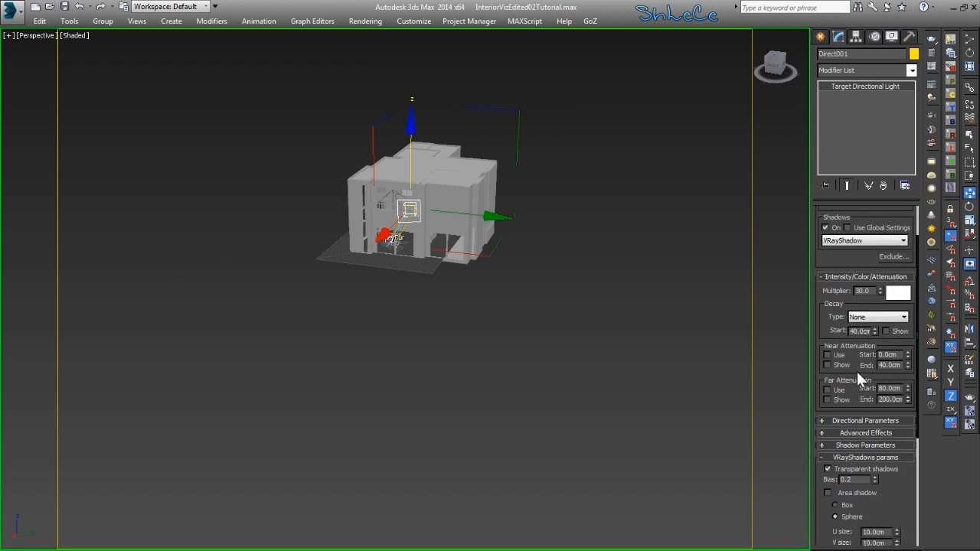
left_click(865, 393)
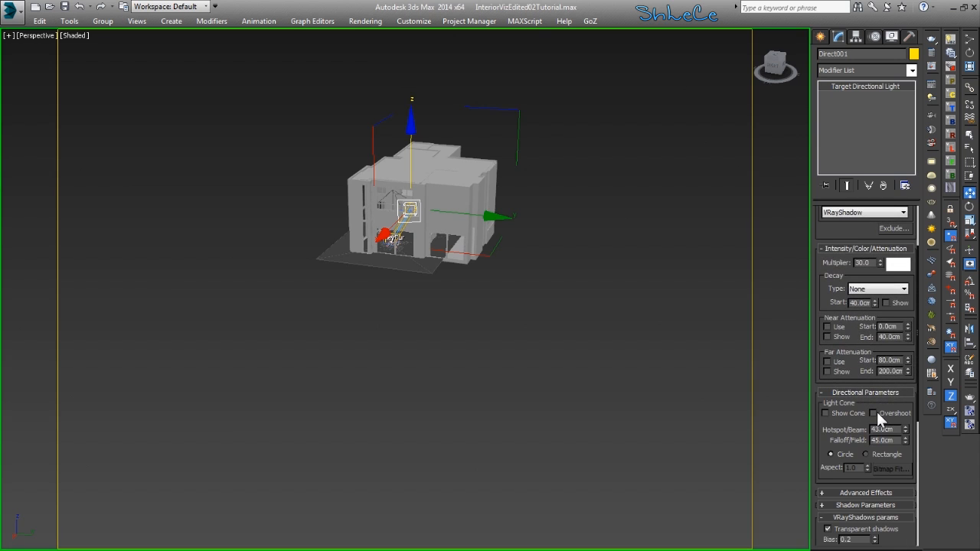
left_click(877, 411)
left_click_drag(906, 440, 903, 30)
middle_click_drag(536, 360, 503, 352, "alt")
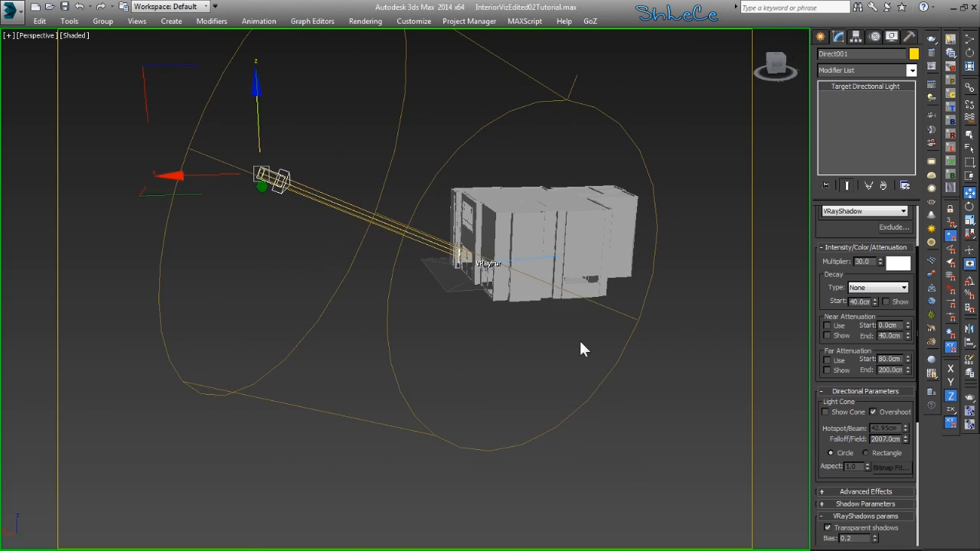
Enable area shadow with U, V and W sizes of 15 cm, and run a test render from the V-Ray camera
key("c")
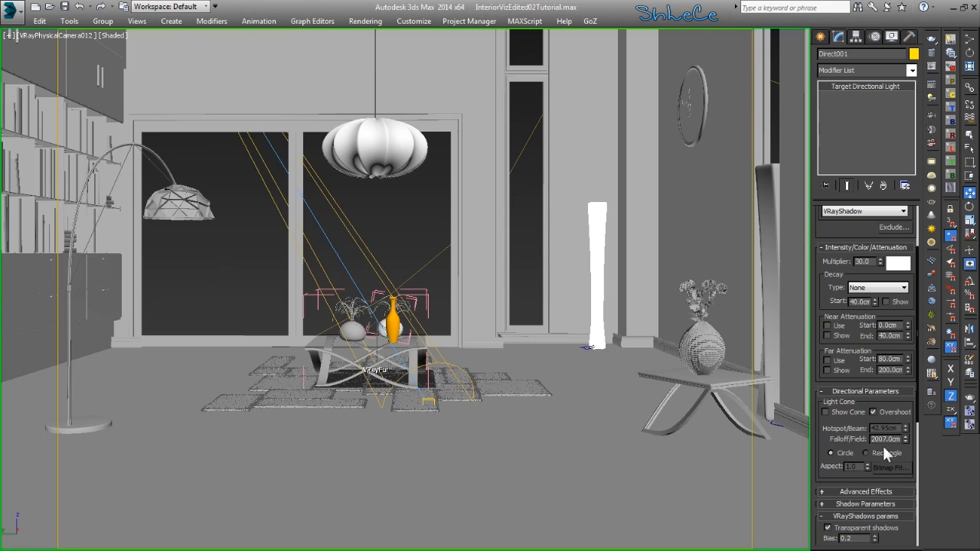
scroll(825, 440, "down", 5)
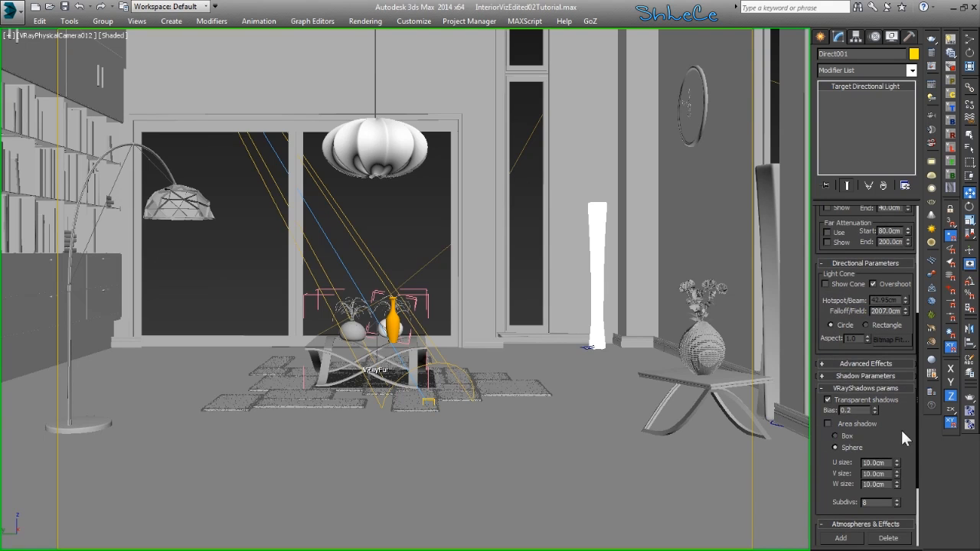
left_click(828, 423)
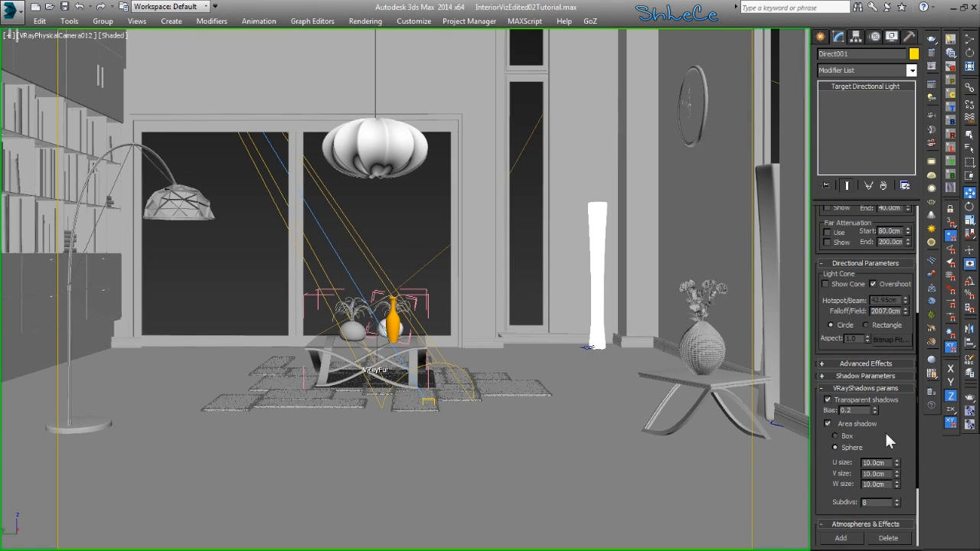
scroll(887, 436, "down", 1)
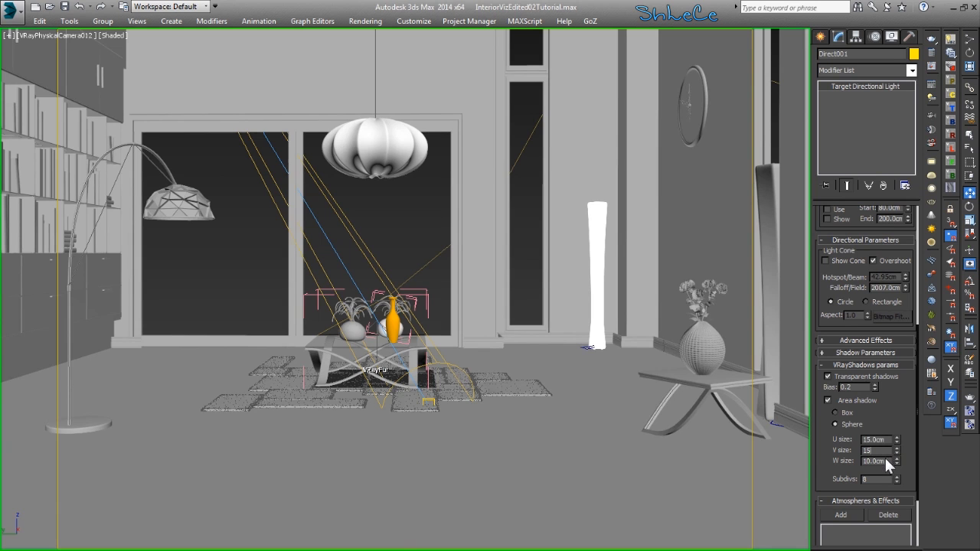
key("Tab")
key("shift+q")
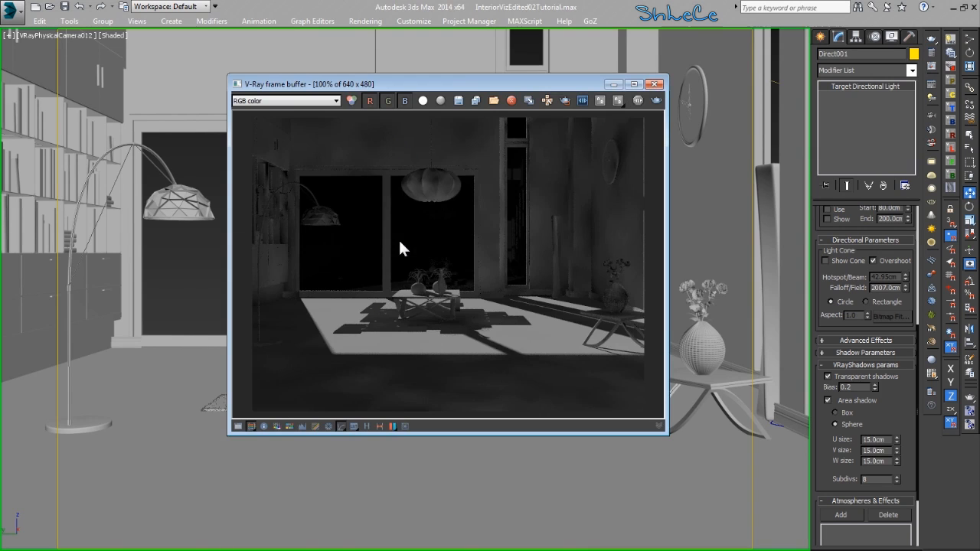
left_click(610, 84)
In the Perspective view, create an AutoGrid VRayLight plane over the large ground-floor window, half-length about 202 cm and half-width about 128 cm
left_click(299, 111)
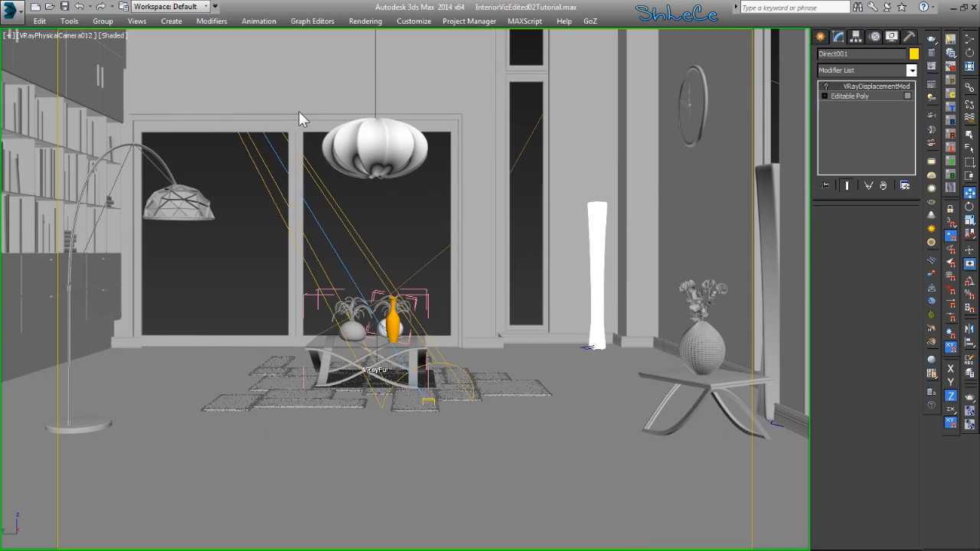
key("p")
middle_click_drag(382, 154, 250, 135, "alt")
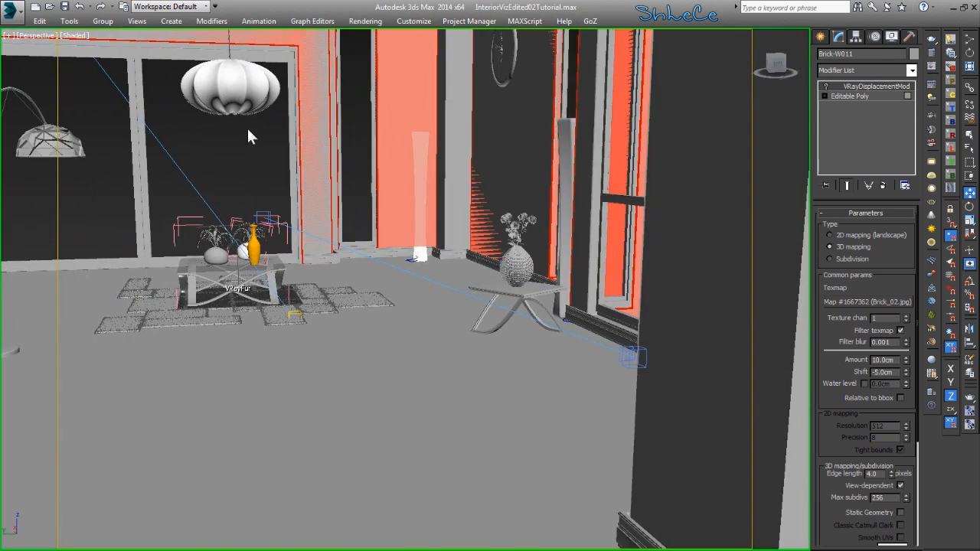
left_click(237, 98)
key("z")
middle_click_drag(212, 210, 450, 248, "alt")
scroll(365, 218, "down", 5)
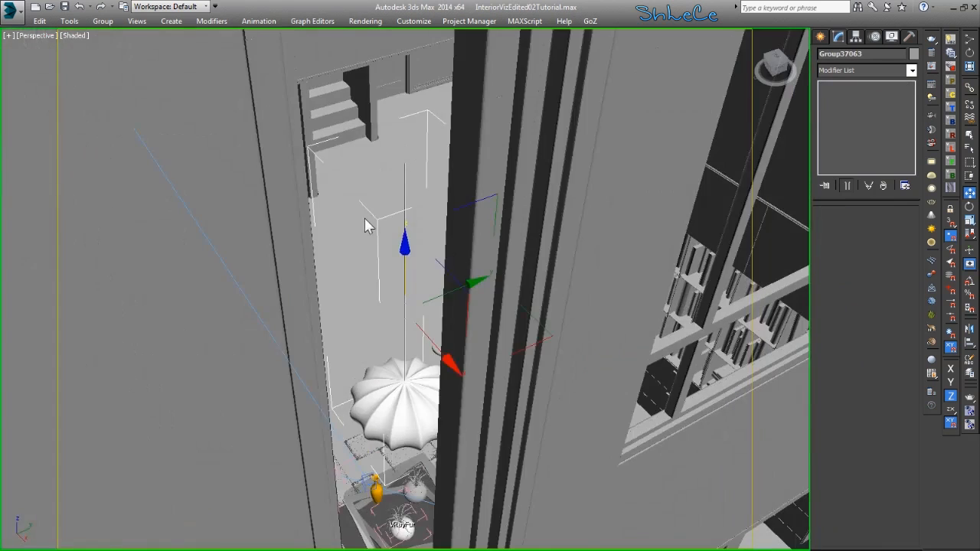
middle_click_drag(504, 350, 464, 321, "alt")
scroll(465, 329, "up", 4)
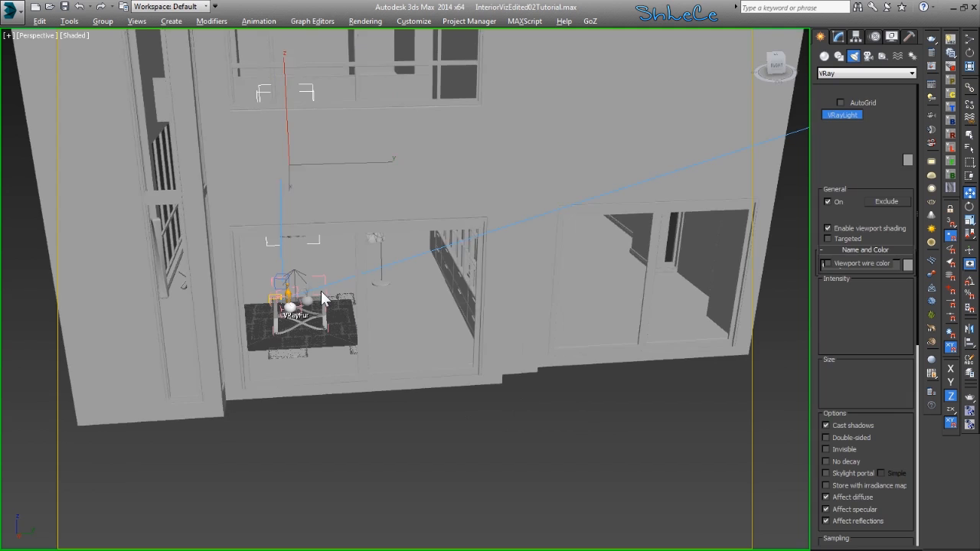
scroll(321, 290, "up", 4)
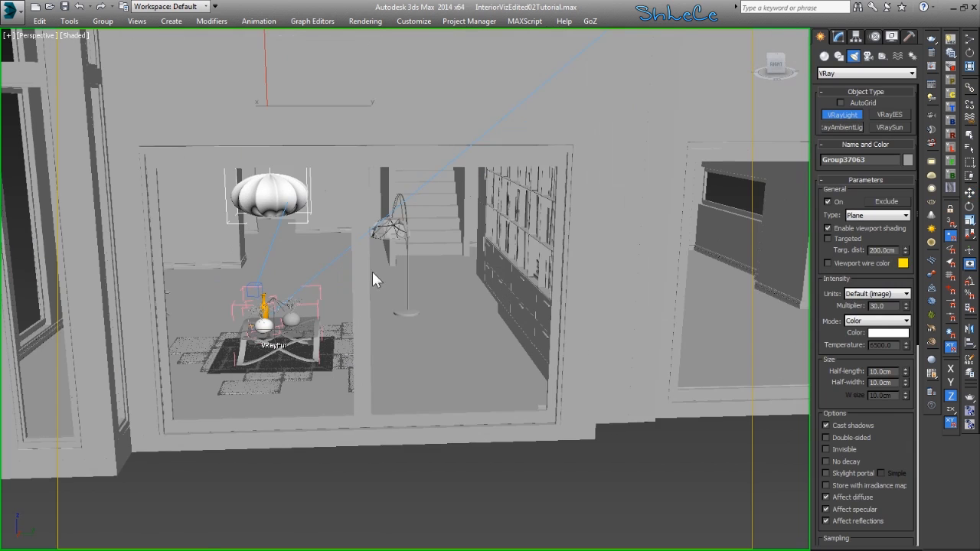
left_click(856, 103)
left_click_drag(542, 179, 185, 405)
Adjust the position of the plane light slightly at the ground-floor window
middle_click_drag(220, 355, 232, 385, "alt")
middle_click_drag(383, 392, 281, 302, "alt")
key("w")
mouse_move(298, 287)
left_mouse_down()
mouse_move(325, 328)
mouse_move(293, 271)
left_mouse_up()
Clone the ground-floor plane light once and place it over the large upper-floor window
middle_click_drag(293, 271, 331, 437, "alt")
mouse_move(354, 432)
left_mouse_down("shift")
mouse_move(388, 6)
mouse_move(389, 104)
left_mouse_up("shift")
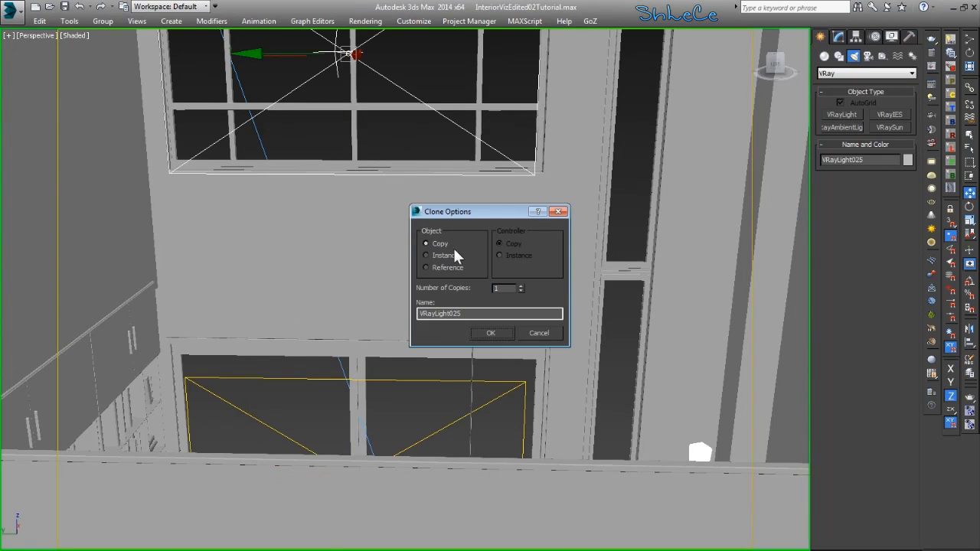
left_click(503, 333)
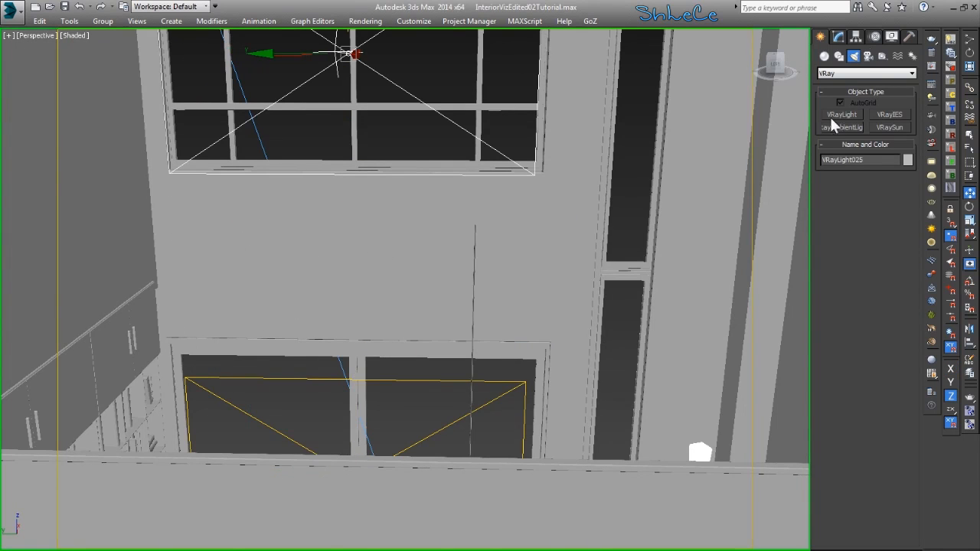
Make the cloned VRayLight invisible, enable Store with irradiance map, and disable Affect specular and Affect reflections
left_click(840, 37)
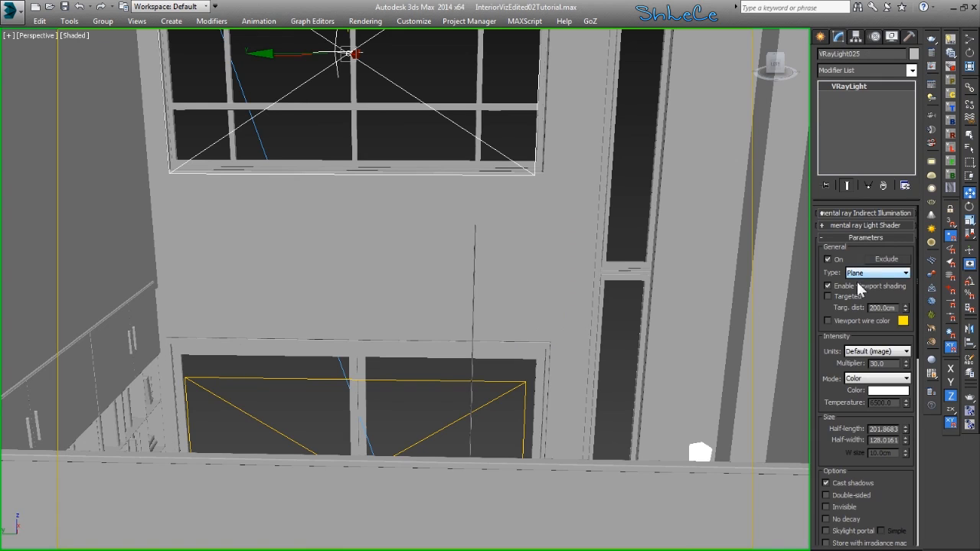
left_click_drag(888, 293, 887, 228)
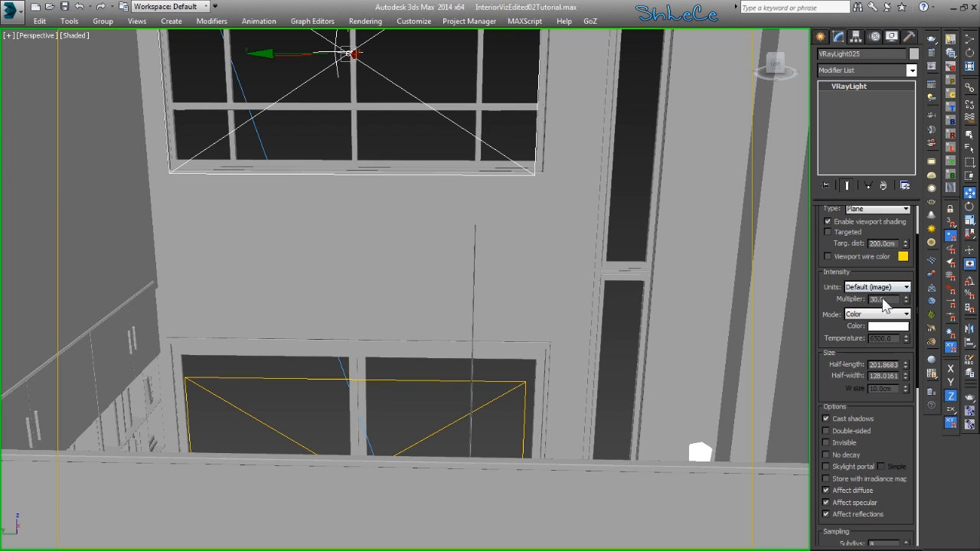
left_click_drag(893, 443, 897, 392)
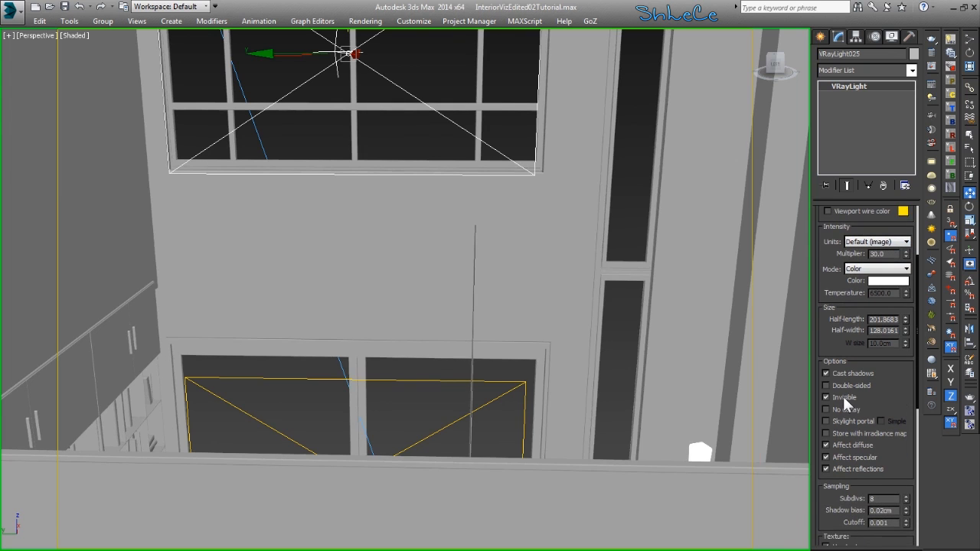
left_click_drag(886, 449, 893, 438)
scroll(889, 349, "down", 2)
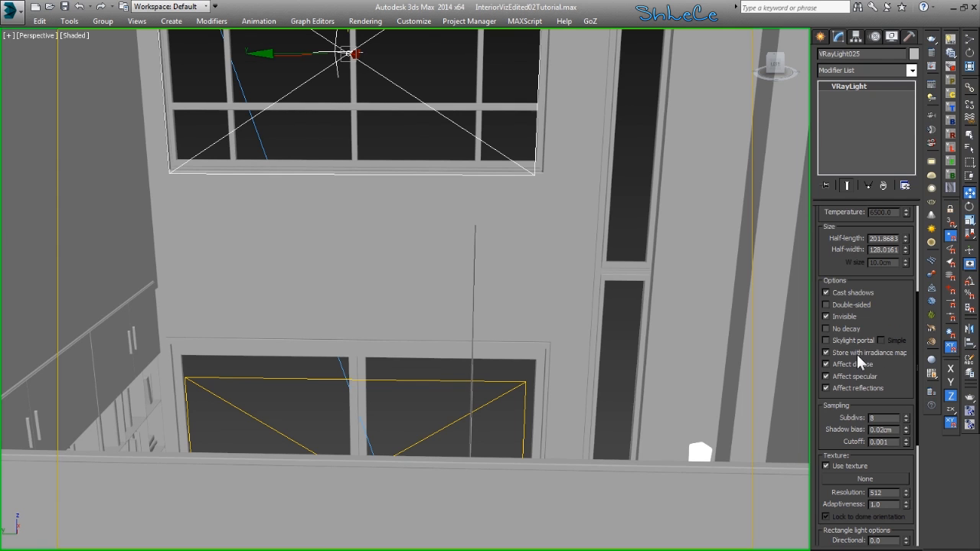
scroll(896, 383, "down", 2)
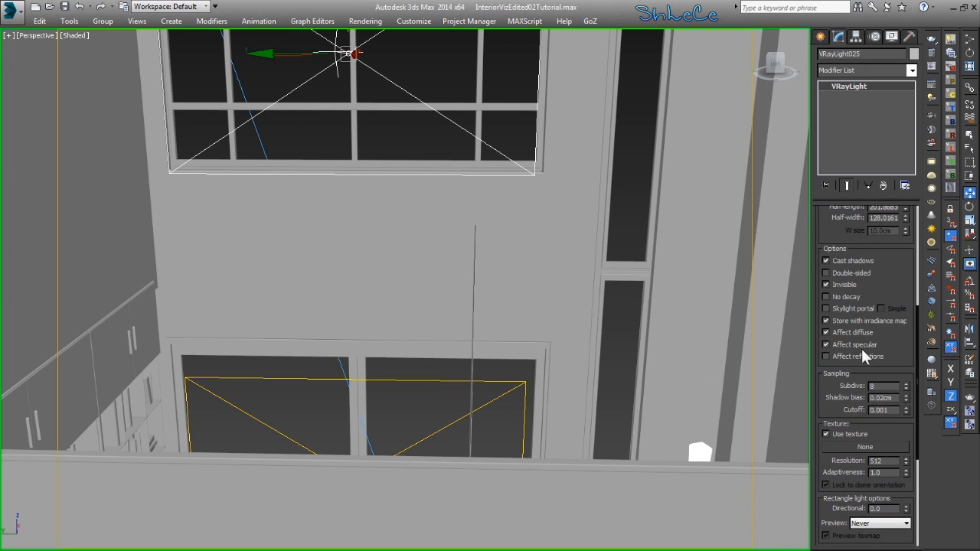
scroll(884, 332, "down", 8)
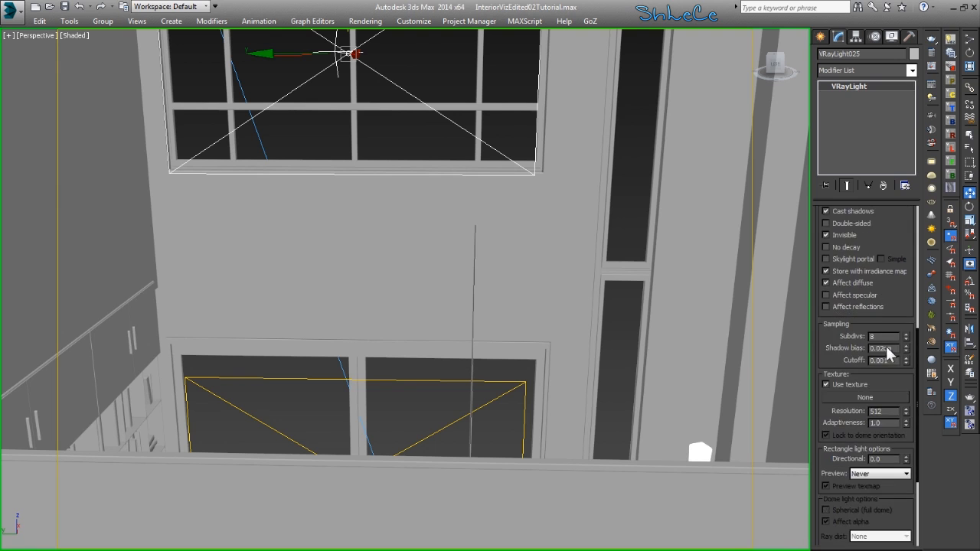
scroll(889, 363, "up", 15)
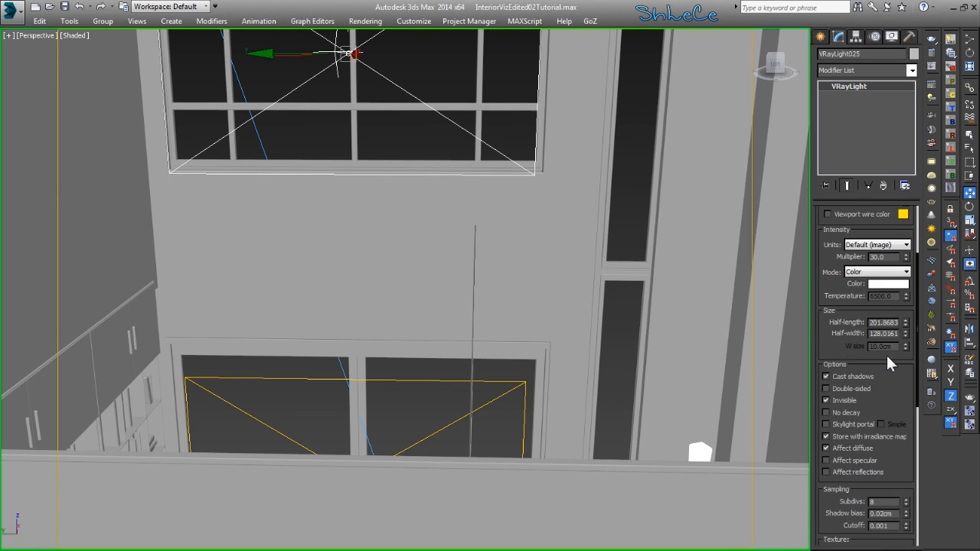
scroll(888, 364, "up", 5)
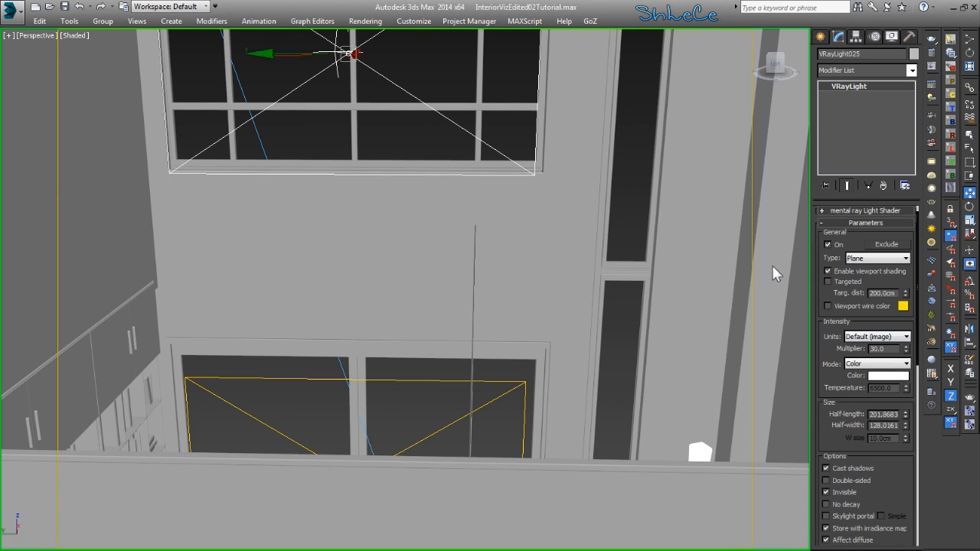
Create a VRayLight plane over the narrow upper-floor window, half-length about 17 cm and half-width about 194 cm
middle_click_drag(514, 324, 506, 219, "alt")
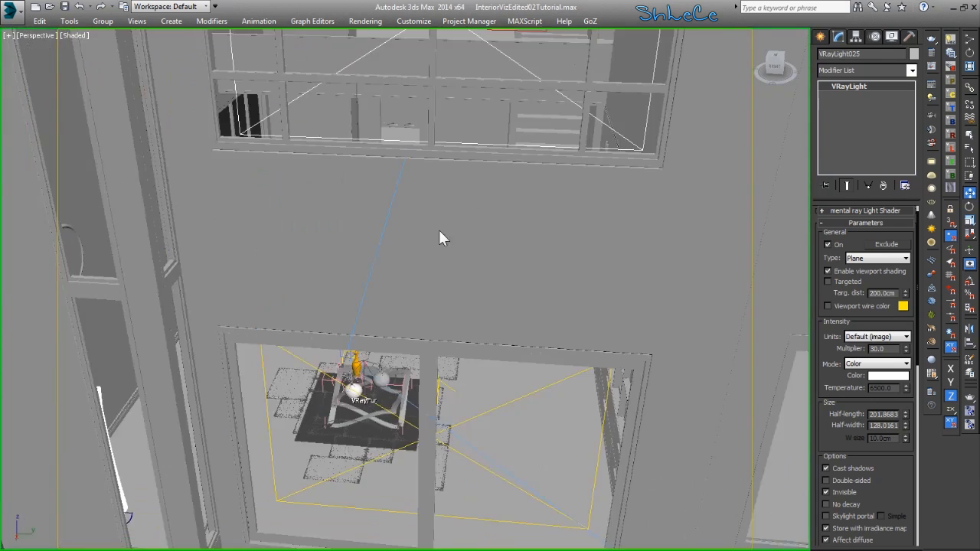
middle_click_drag(414, 316, 363, 260, "alt")
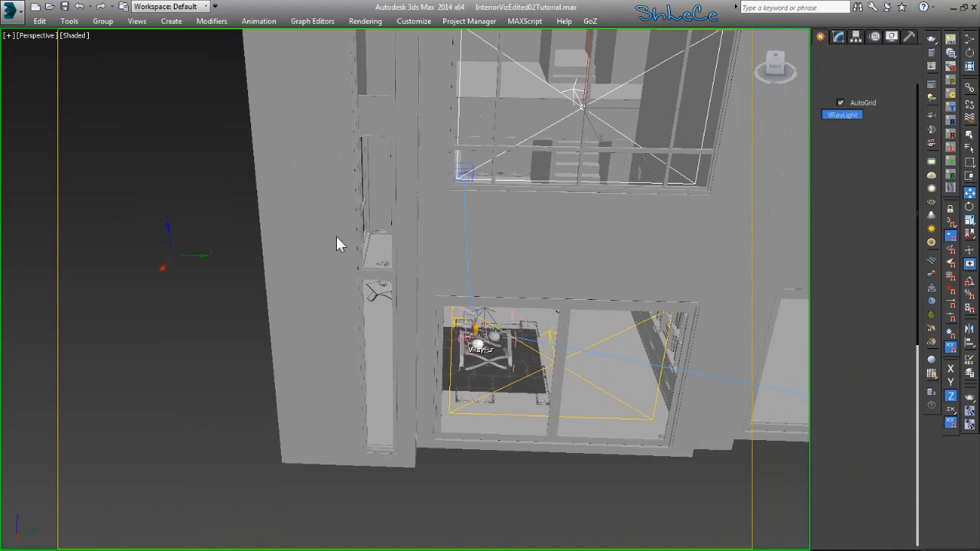
middle_click_drag(333, 231, 383, 461, "alt")
middle_click_drag(417, 412, 416, 285, "alt")
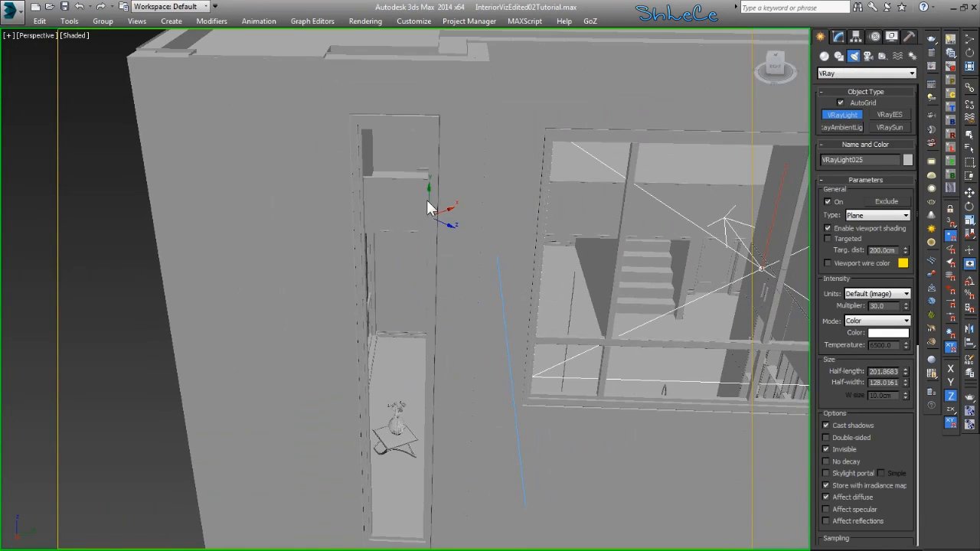
left_click_drag(418, 145, 393, 417)
middle_click_drag(392, 416, 397, 262)
left_click_drag(397, 264, 381, 273)
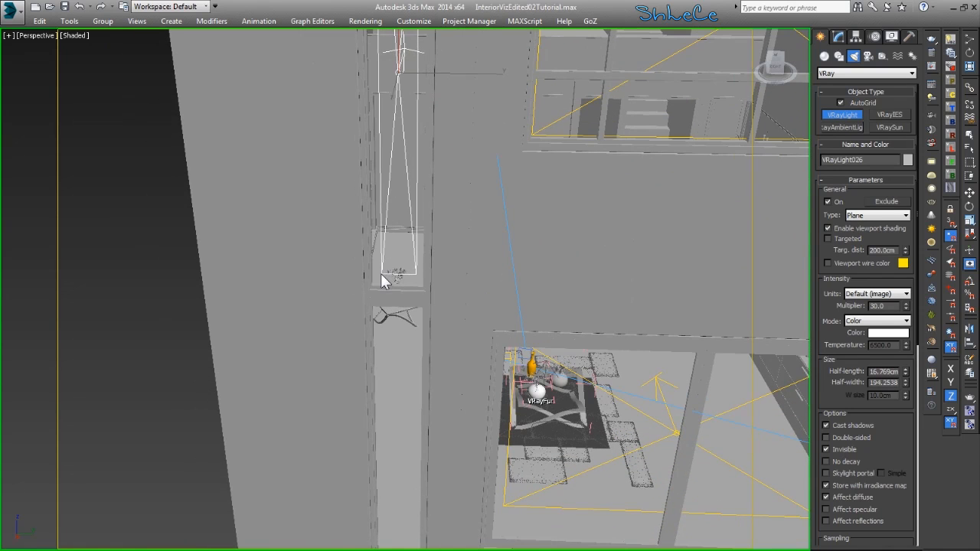
key("w")
middle_click_drag(457, 304, 294, 210, "alt")
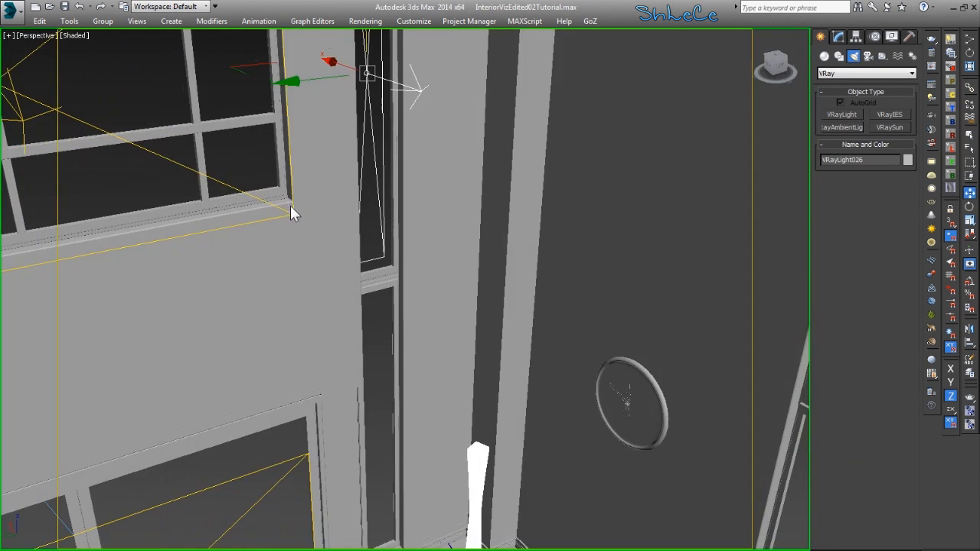
Clone the narrow window's plane light downward as one instance over the lower narrow window
left_click_drag(348, 59, 400, 384)
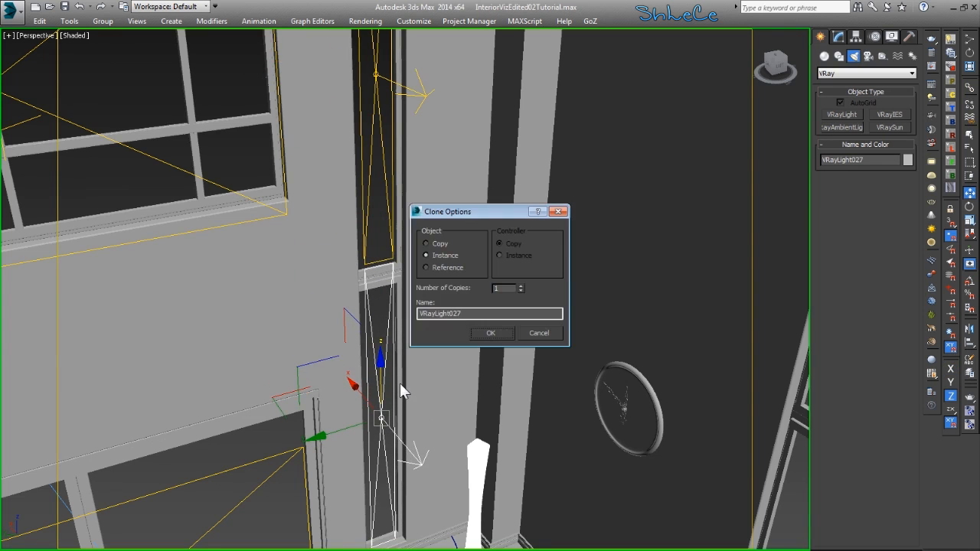
left_click(482, 332)
mouse_move(466, 372)
middle_mouse_down("alt")
mouse_move(439, 366)
mouse_move(463, 280)
mouse_move(489, 291)
mouse_move(449, 332)
mouse_move(431, 314)
middle_mouse_up("alt")
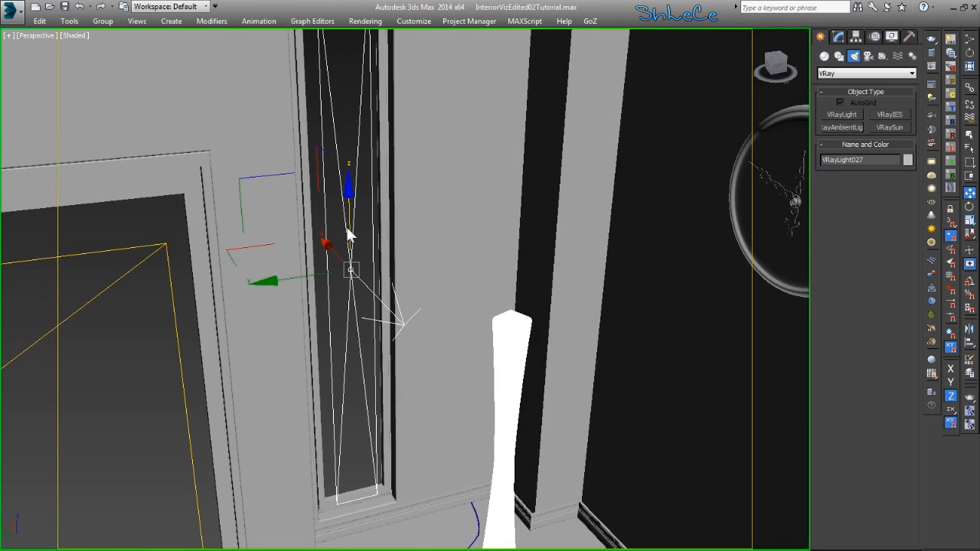
middle_click_drag(433, 253, 435, 272)
left_click(838, 36)
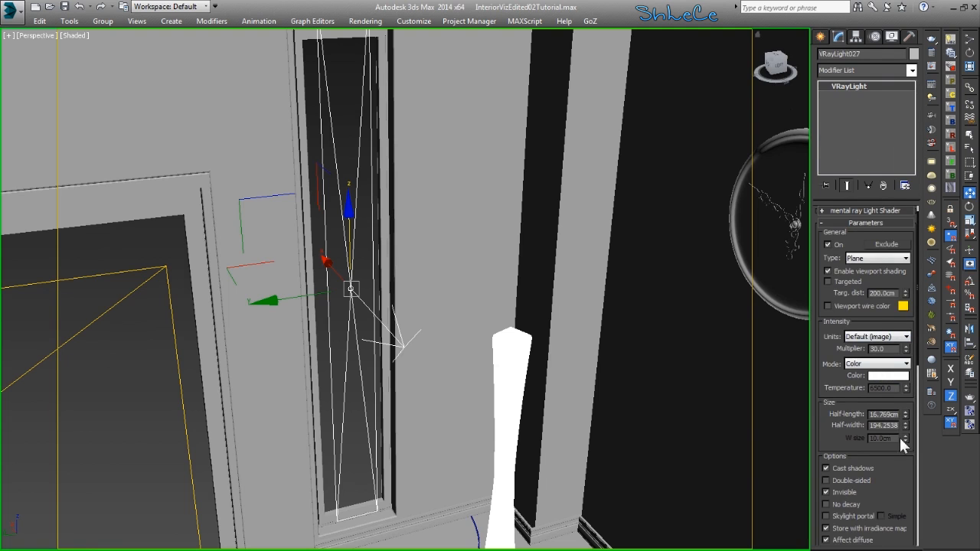
scroll(900, 437, "down", 5)
scroll(890, 426, "up", 5)
Clone the lower narrow window's light as an instance, rotate it about Z and position it at the adjoining side pane
middle_click_drag(254, 247, 367, 302, "alt")
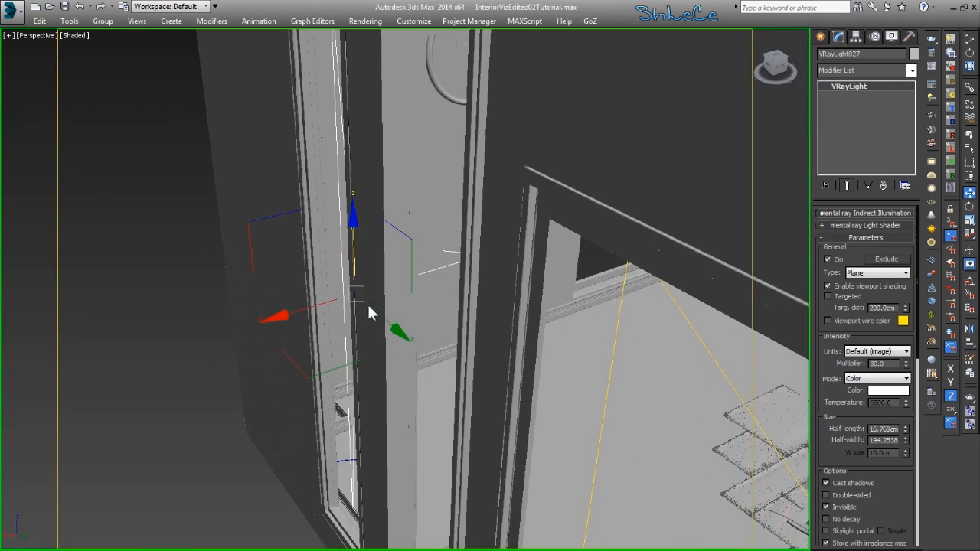
left_click_drag(332, 304, 227, 359, "shift")
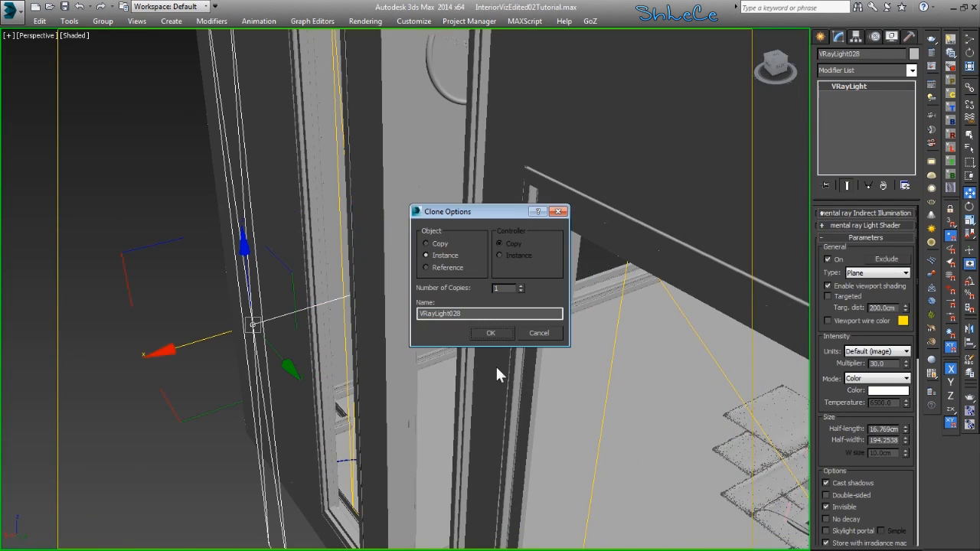
left_click(489, 332)
key("e")
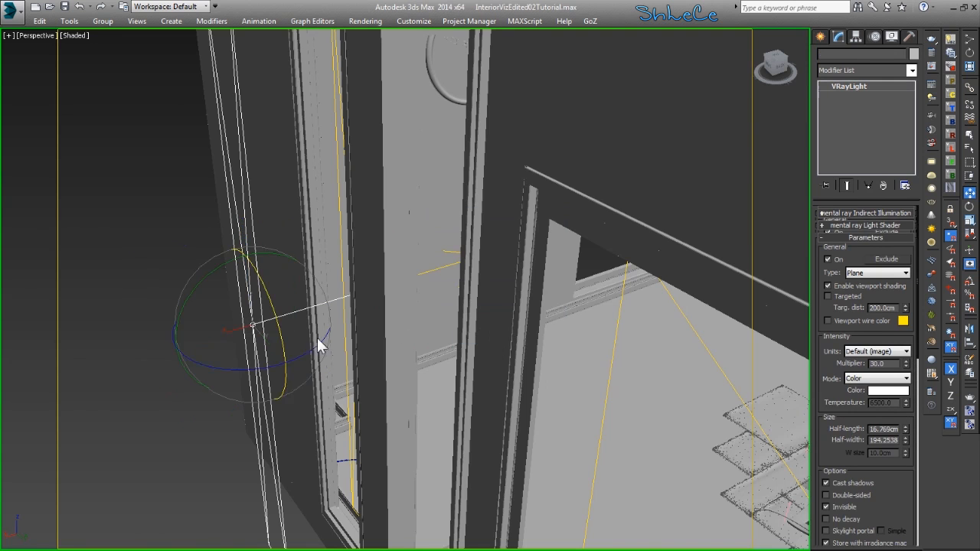
left_click_drag(240, 373, 391, 356)
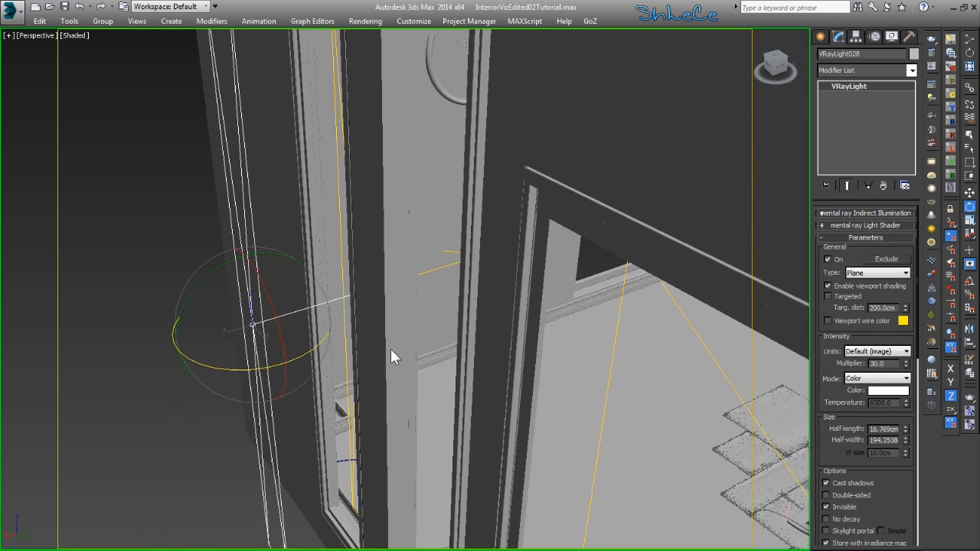
left_click_drag(229, 366, 771, 281)
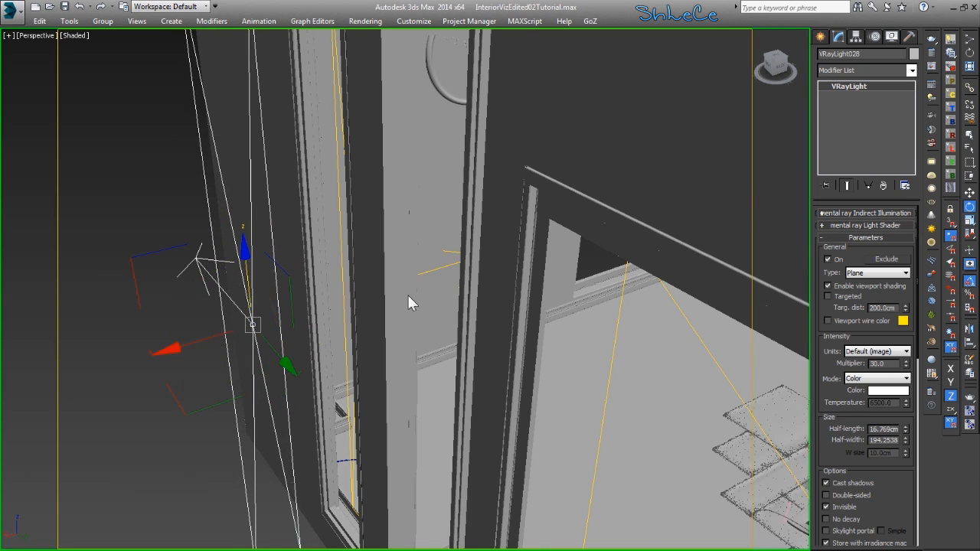
left_click_drag(220, 410, 397, 388)
Clone the side pane's light upward as one instance and fine-tune its height at the upper side pane
middle_click_drag(478, 368, 378, 386, "alt")
mouse_move(362, 362)
left_mouse_down("shift")
mouse_move(399, 114)
mouse_move(387, 7)
left_mouse_up("shift")
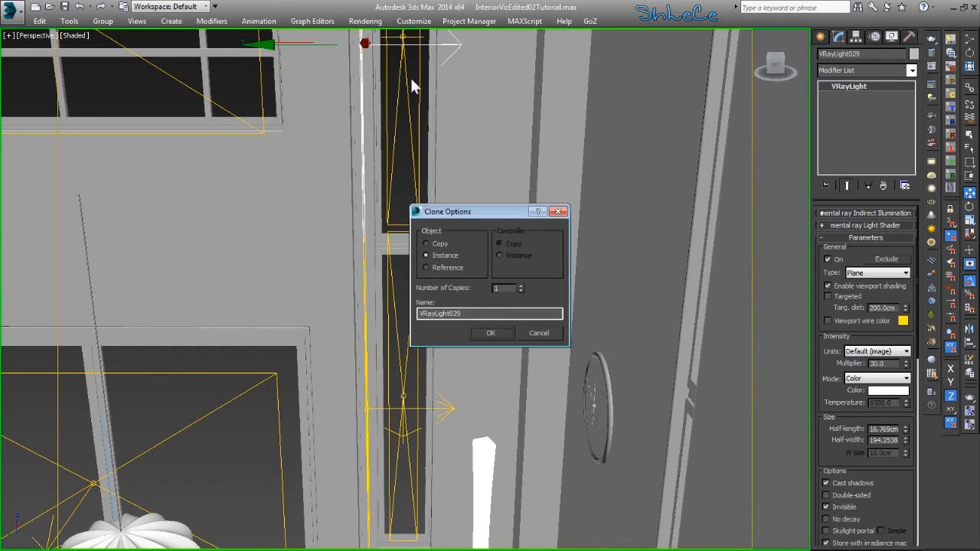
left_click(491, 332)
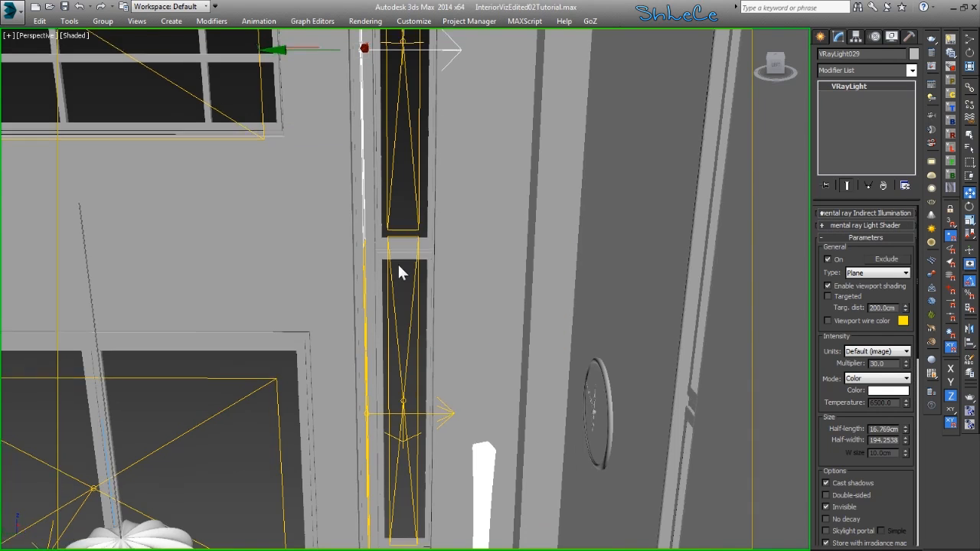
middle_click_drag(397, 262, 400, 287, "alt")
left_click_drag(365, 135, 368, 109)
Clone the upper side pane's light as an instance on the neighbouring facade and rotate it about Z toward the interior
middle_click_drag(380, 295, 590, 239, "alt")
mouse_move(620, 168)
left_mouse_down("shift")
mouse_move(410, 333)
mouse_move(423, 336)
left_mouse_up("shift")
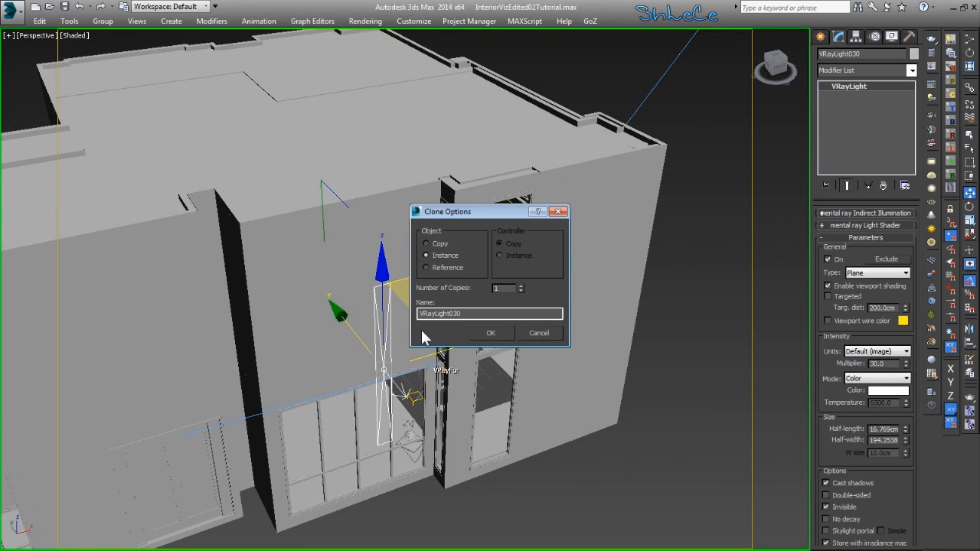
key("Return")
key("e")
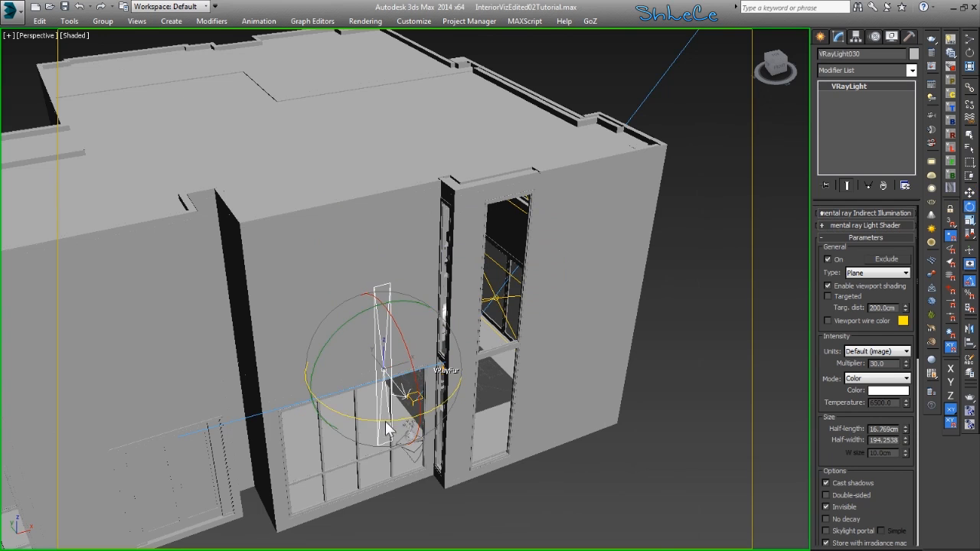
left_click_drag(507, 427, 946, 396)
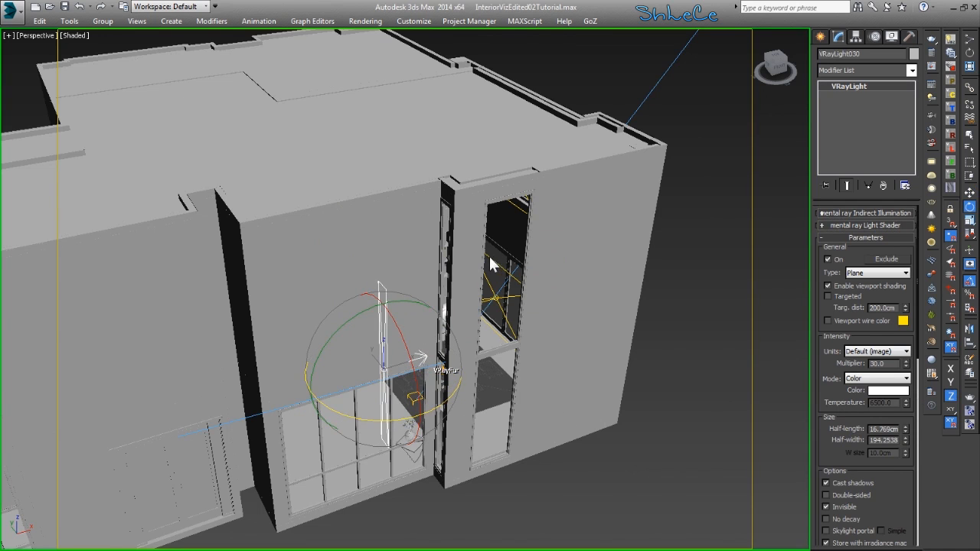
key("w")
Move the rotated light instance up and align it with the upper section of the narrow corner window
middle_click_drag(401, 389, 430, 354, "alt")
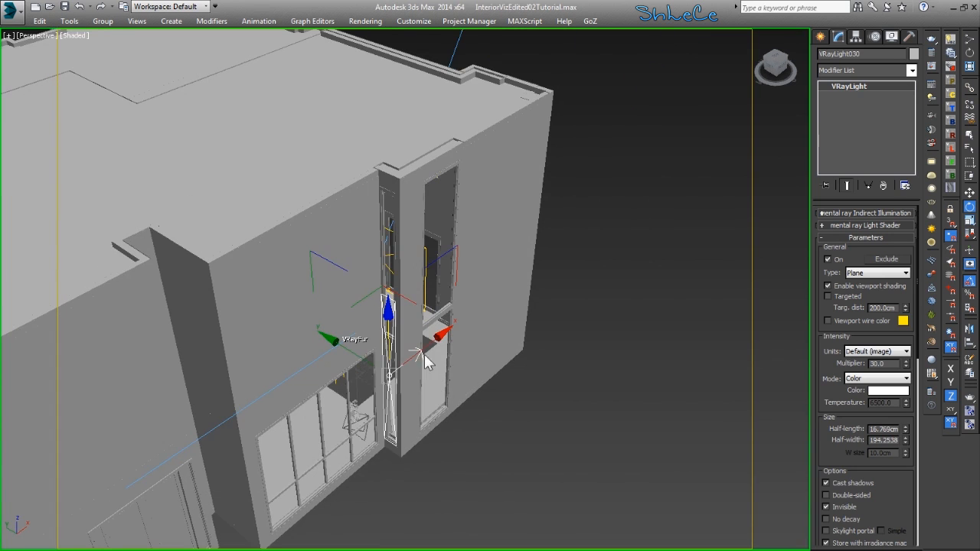
left_click_drag(385, 297, 388, 182)
scroll(389, 221, "up", 4)
middle_click_drag(387, 366, 511, 330, "alt")
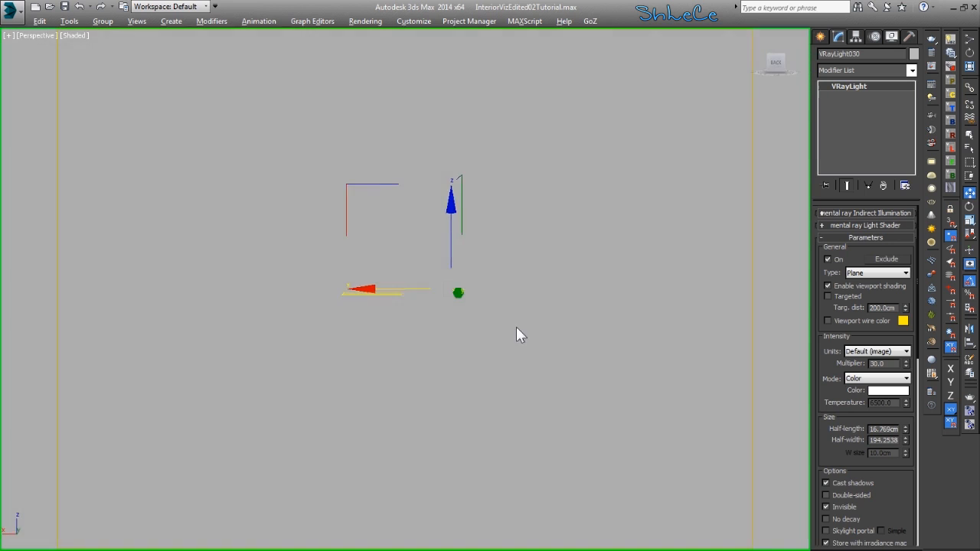
scroll(434, 370, "up", 3)
middle_click_drag(432, 371, 511, 279, "alt")
scroll(510, 335, "down", 3)
left_click_drag(484, 88, 487, 107)
Clone the corner window's upper light downward as one instance over the lower section
middle_click_drag(496, 202, 484, 151)
left_click_drag(469, 55, 490, 525, "shift")
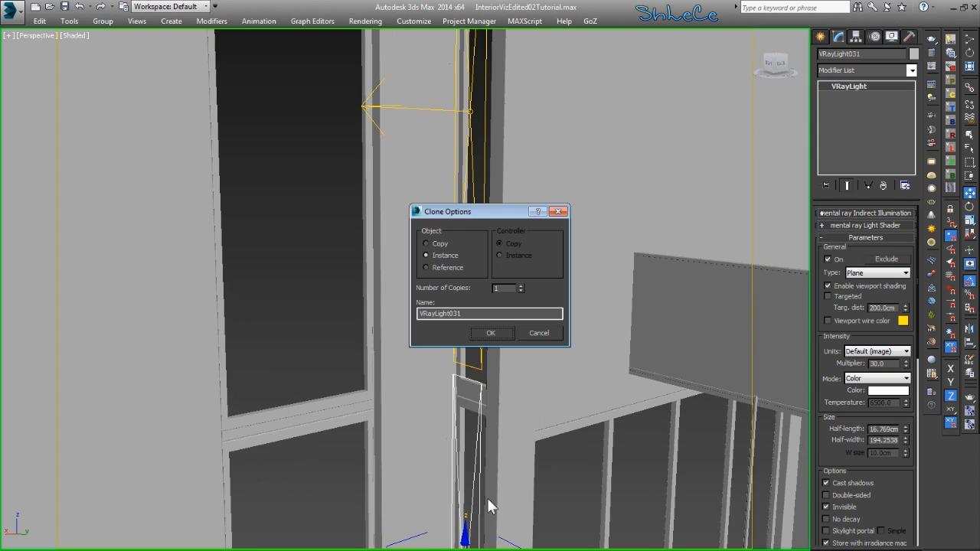
key("Return")
Create a VRayLight plane over the upper section of the tall window beside the corner and align it with the frame
mouse_move(589, 379)
middle_mouse_down("alt")
mouse_move(319, 406)
mouse_move(427, 400)
mouse_move(560, 376)
mouse_move(482, 371)
mouse_move(495, 321)
middle_mouse_up("alt")
scroll(493, 376, "down", 3)
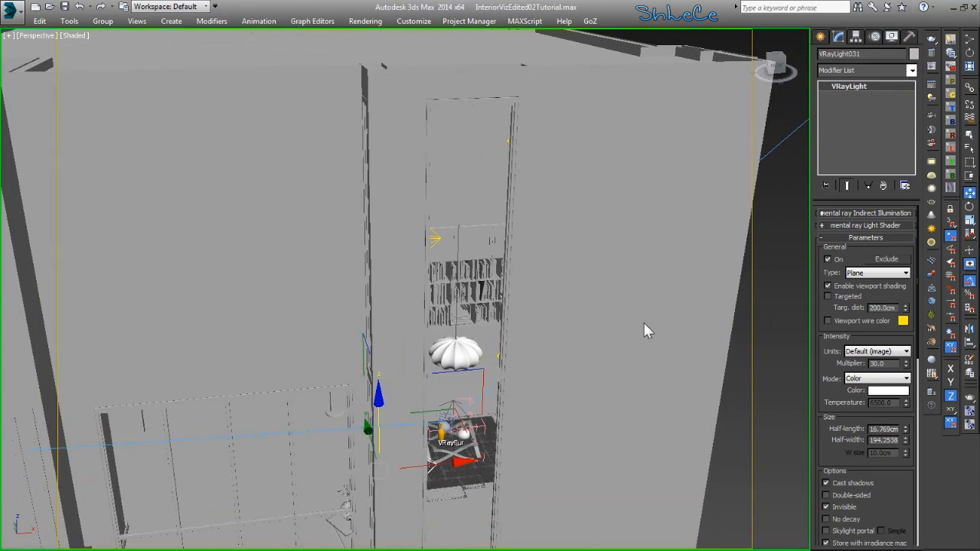
left_click_drag(503, 112, 433, 365)
key("w")
middle_click_drag(490, 363, 647, 363, "alt")
scroll(324, 358, "up", 4)
middle_click_drag(324, 358, 540, 206, "alt")
left_click_drag(565, 162, 552, 165)
mouse_move(430, 279)
middle_mouse_down("alt")
mouse_move(488, 286)
mouse_move(415, 287)
middle_mouse_up("alt")
middle_click_drag(486, 331, 484, 286, "alt")
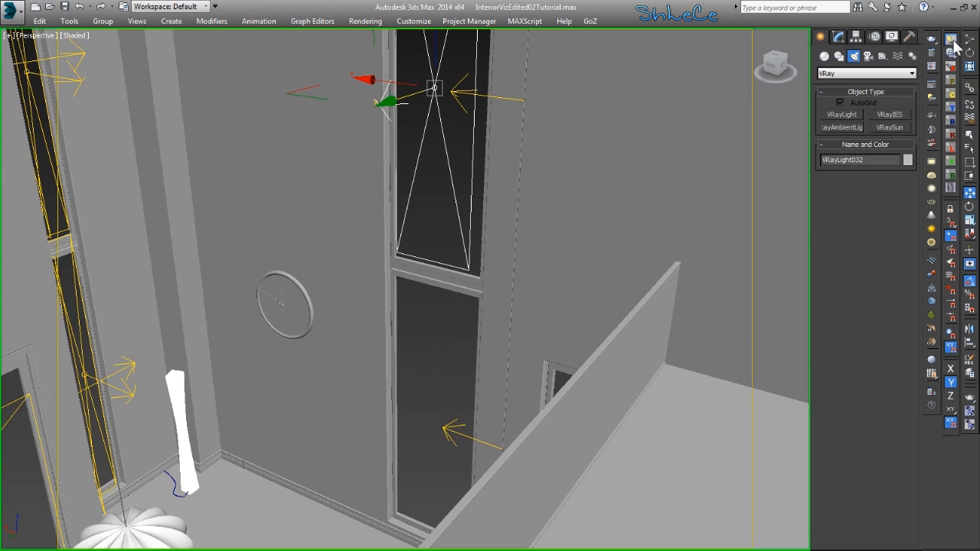
Turn off Transparency in the viewport's visual style configuration
key("ctrl+x")
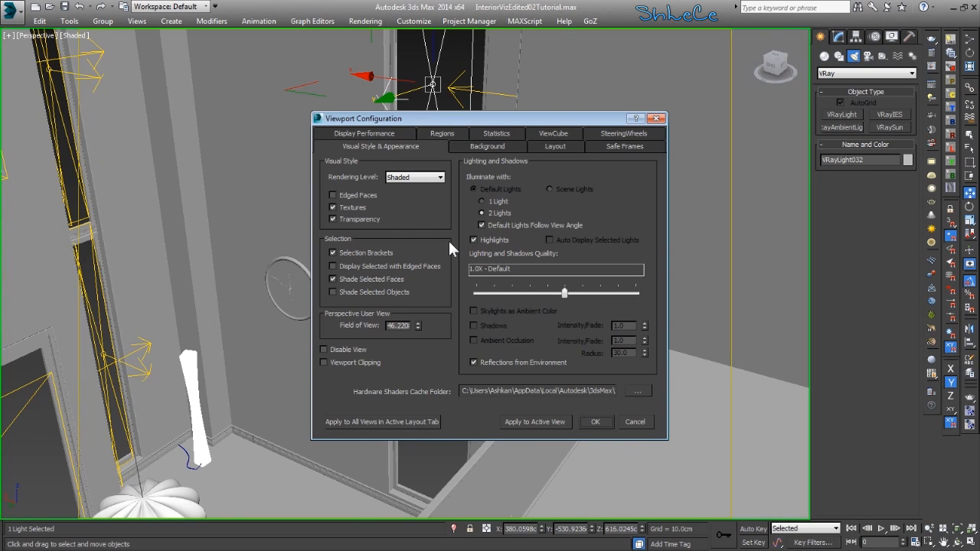
left_click(377, 221)
left_click(596, 421)
middle_click_drag(428, 174, 456, 202)
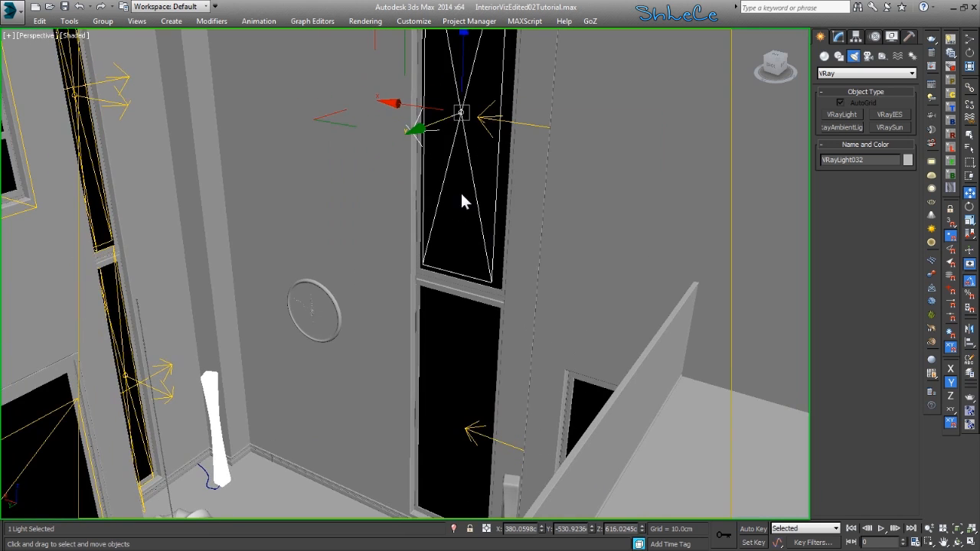
Clone the tall window's upper plane light downward as one instance over the lower section
left_click_drag(462, 88, 469, 408, "shift")
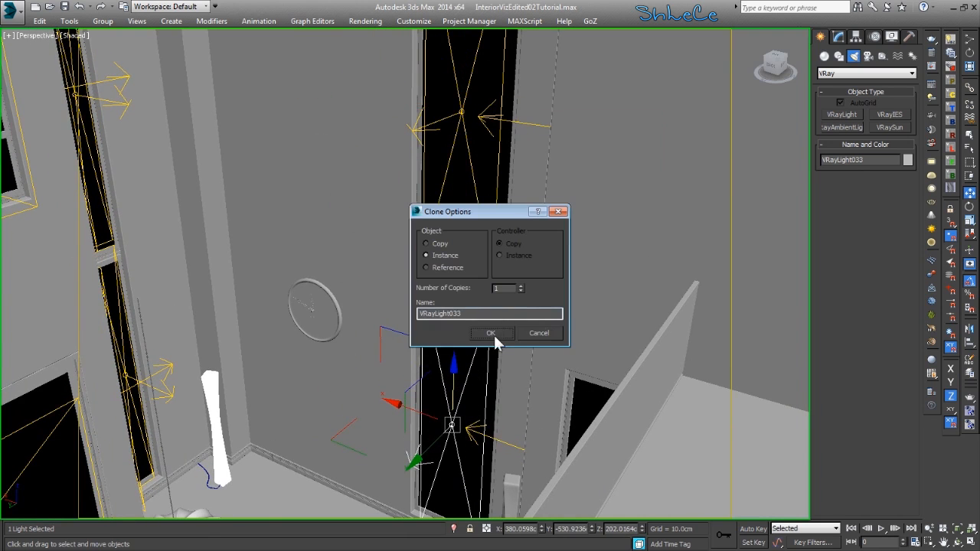
left_click(490, 332)
scroll(414, 392, "up", 8)
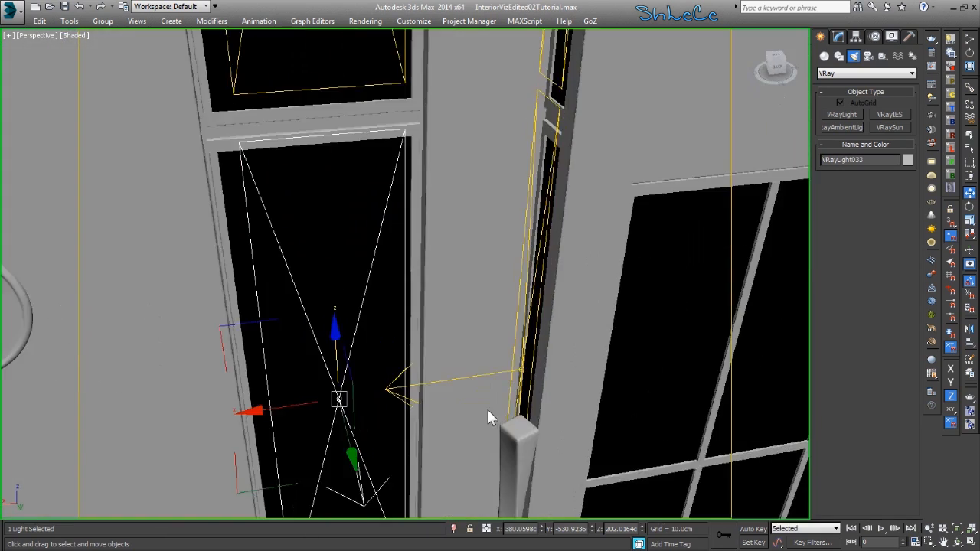
Set the perspective view's field of view to 90
middle_click_drag(459, 369, 878, 450)
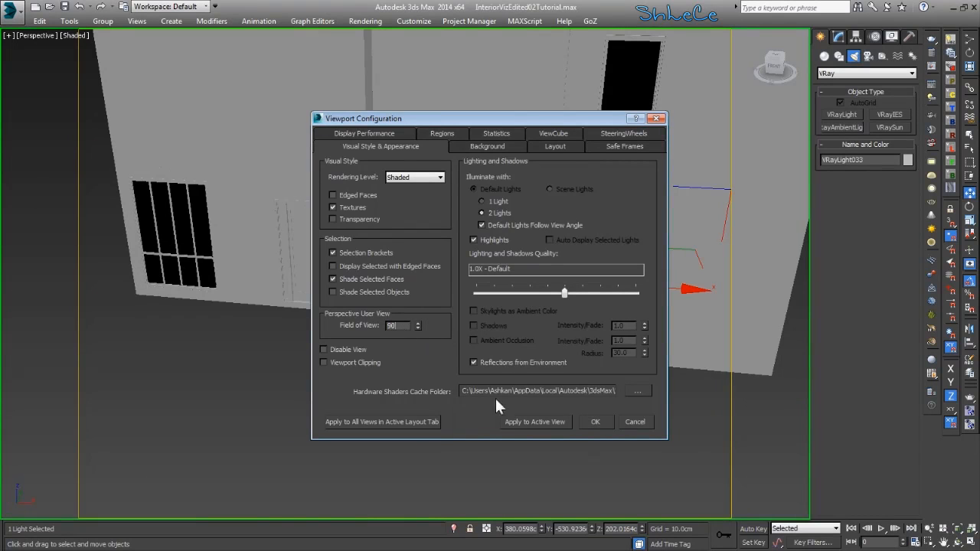
left_click(595, 419)
Clone the large ground-floor window's light as an instance and position it at the neighbouring two-pane ground-floor window
scroll(644, 274, "down", 5)
left_click_drag(645, 274, 516, 273, "alt")
scroll(515, 273, "up", 4)
middle_click_drag(516, 273, 295, 297, "alt")
scroll(294, 297, "up", 3)
middle_click_drag(378, 302, 513, 257, "alt")
scroll(524, 314, "up", 3)
middle_click_drag(523, 313, 392, 280, "alt")
scroll(473, 268, "up", 2)
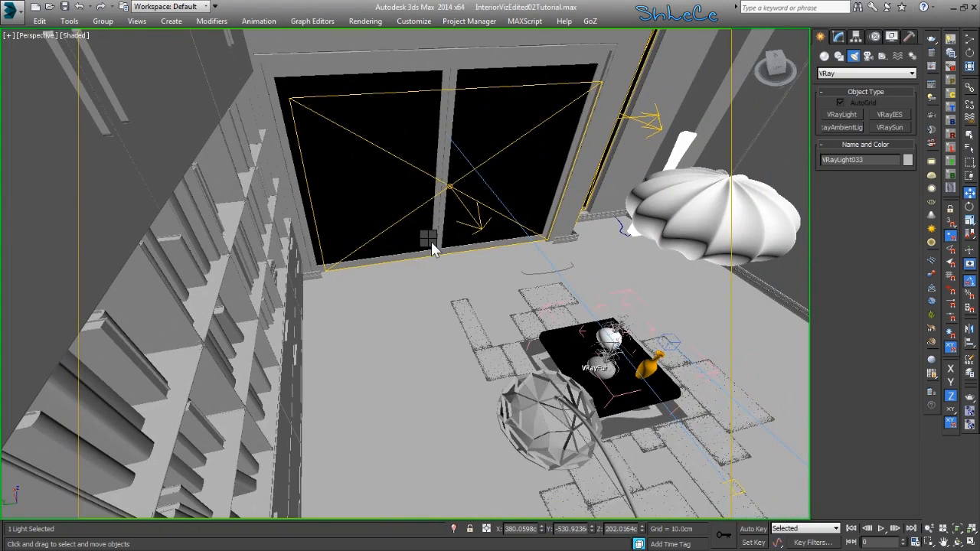
left_click(449, 187)
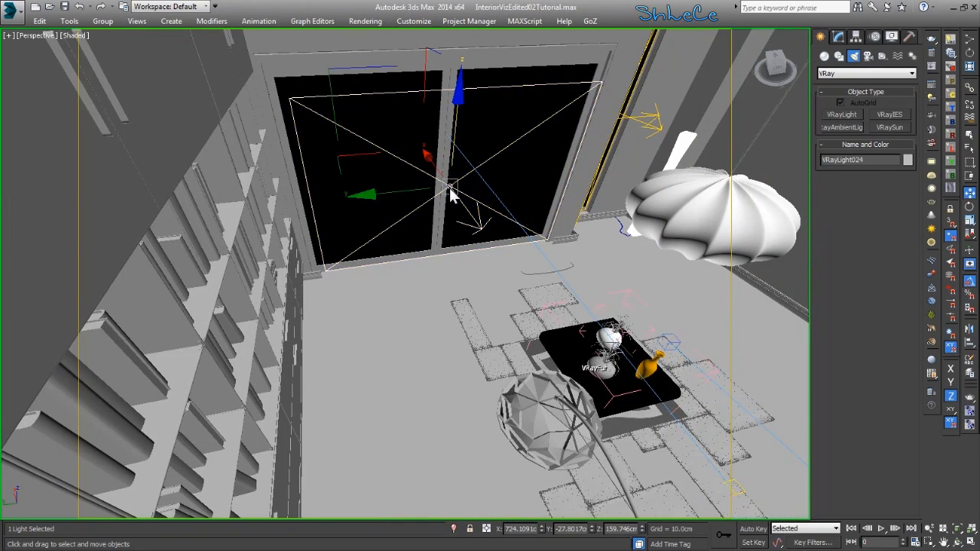
middle_click_drag(449, 187, 546, 205, "alt")
mouse_move(484, 200)
left_mouse_down("shift")
mouse_move(31, 284)
mouse_move(199, 278)
mouse_move(131, 284)
mouse_move(150, 288)
left_mouse_up("shift")
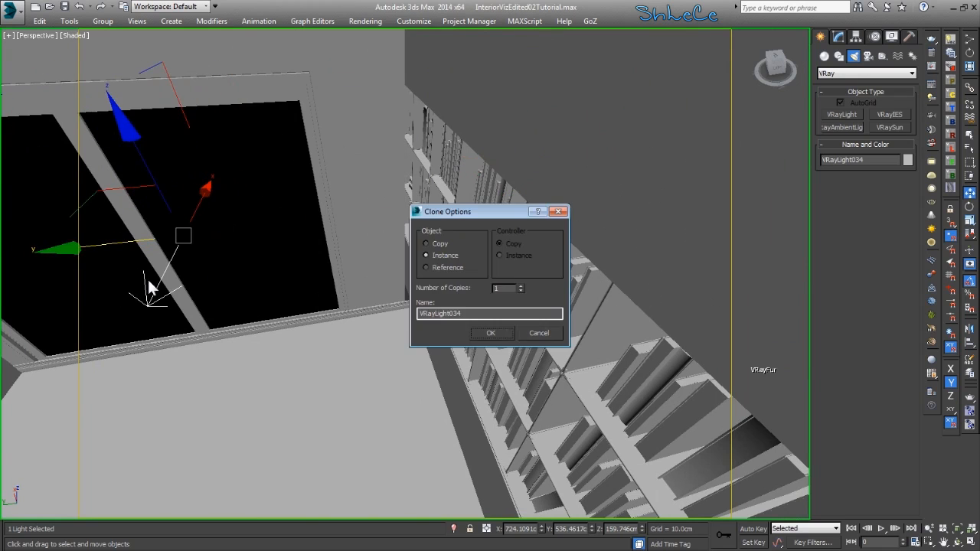
key("Return")
left_click_drag(194, 208, 195, 245)
Clone the two-pane window's light once more and place the copy outside the gridded ground-floor window around the corner
middle_click_drag(344, 287, 155, 324, "alt")
middle_click_drag(494, 314, 590, 347, "alt")
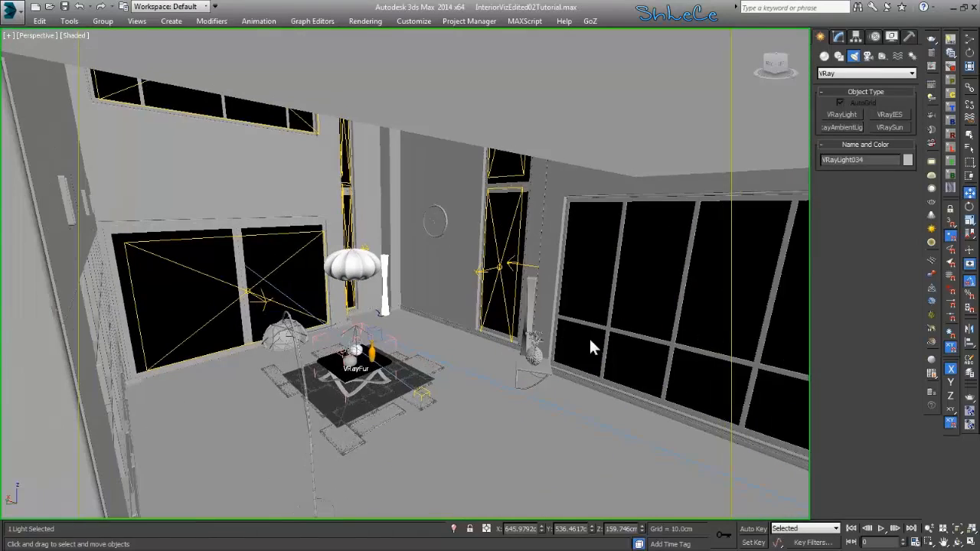
middle_click_drag(725, 280, 500, 336, "alt")
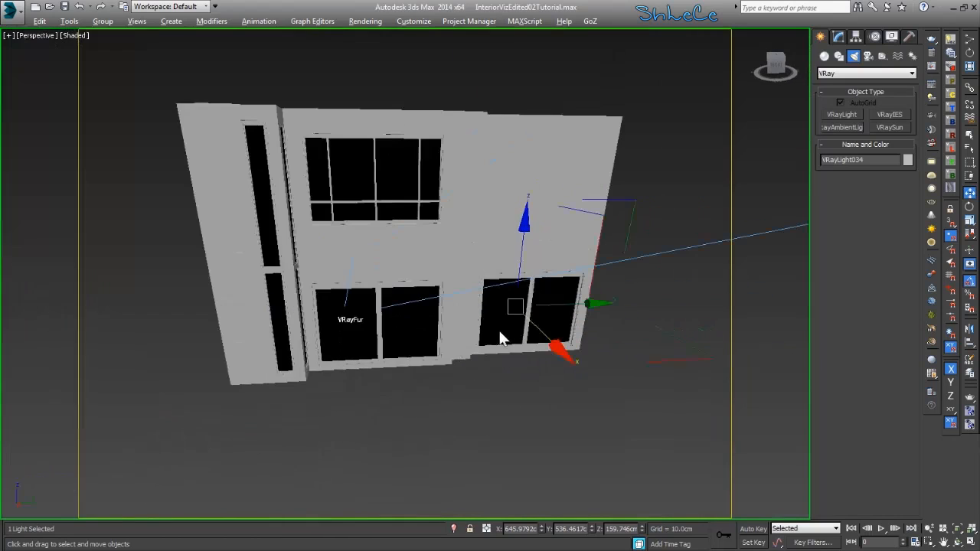
left_click_drag(679, 364, 458, 408, "shift")
left_click(490, 335)
mouse_move(490, 335)
middle_mouse_down("alt")
mouse_move(382, 387)
mouse_move(466, 319)
middle_mouse_up("alt")
middle_click_drag(483, 251, 413, 353, "alt")
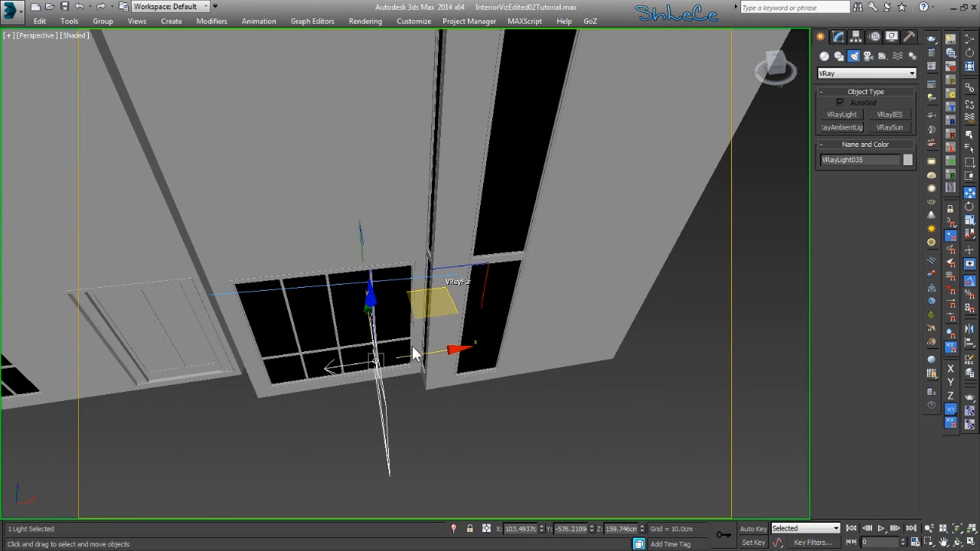
Rotate the new light copy about Z and move it along Y toward the gridded window
key("e")
left_click_drag(409, 421, 212, 418)
middle_click_drag(430, 396, 513, 396, "alt")
key("w")
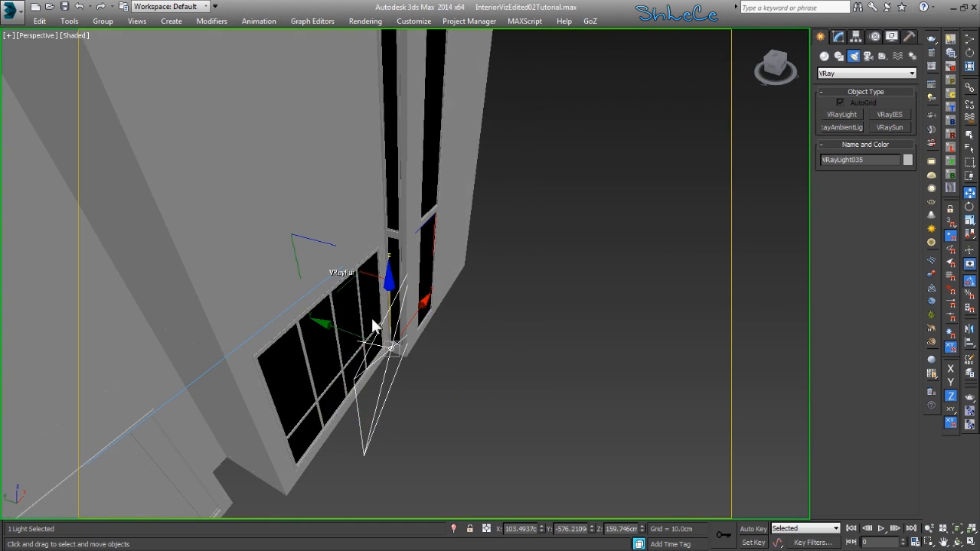
left_click_drag(336, 330, 267, 321)
scroll(270, 322, "up", 5)
middle_click_drag(270, 321, 442, 340, "alt")
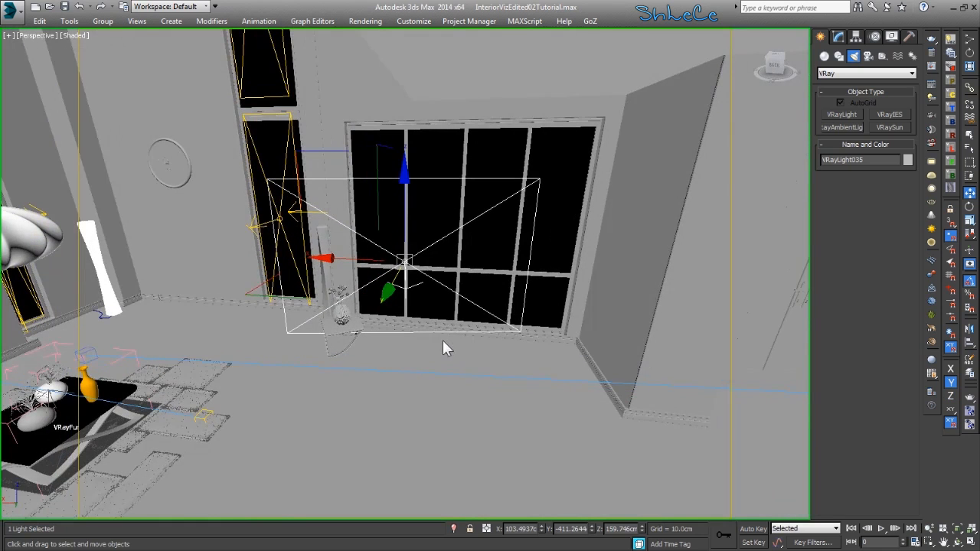
Rotate the light further to face the room and shift it over the gridded window's opening
key("e")
left_click_drag(423, 288, 372, 296)
middle_click_drag(372, 296, 406, 307, "alt")
key("w")
left_click_drag(284, 157, 318, 121)
Make the gridded window's light unique and set its half-length to about 147 cm and half-width to about 127 cm
left_click(838, 37)
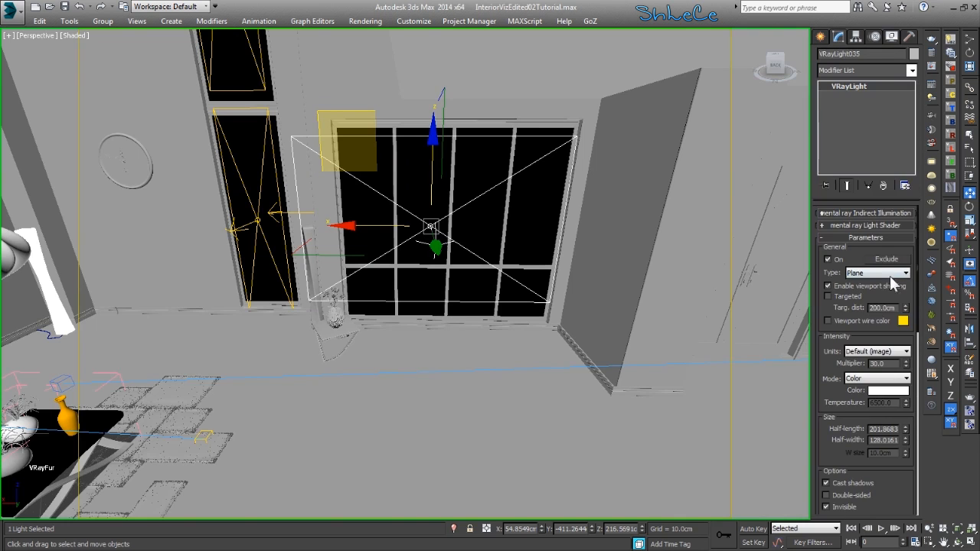
left_click(867, 185)
mouse_move(903, 431)
left_mouse_down()
mouse_move(905, 448)
mouse_move(904, 439)
left_mouse_up()
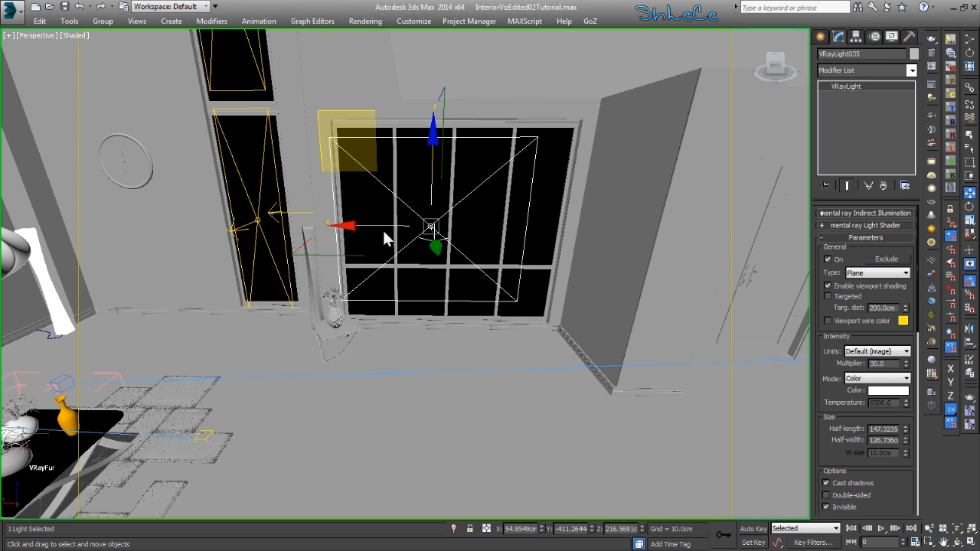
Center the resized light on the gridded window and move it closer to the glass
left_click_drag(375, 228, 392, 227)
middle_click_drag(391, 226, 474, 284, "alt")
left_click_drag(493, 242, 469, 241)
Return to the VRayPhysicalCamera012 view and run a test render of the room
middle_click_drag(613, 225, 396, 324, "alt")
key("c")
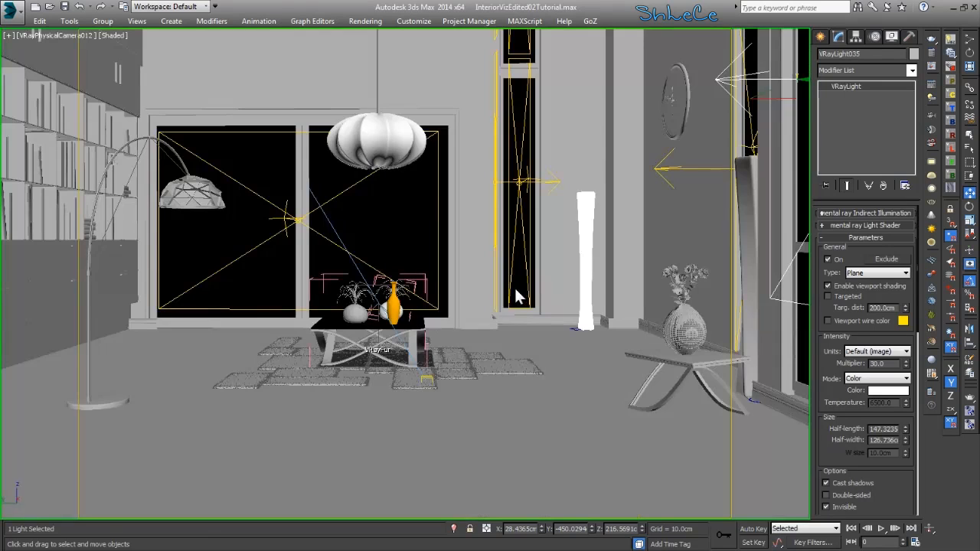
left_click(930, 40)
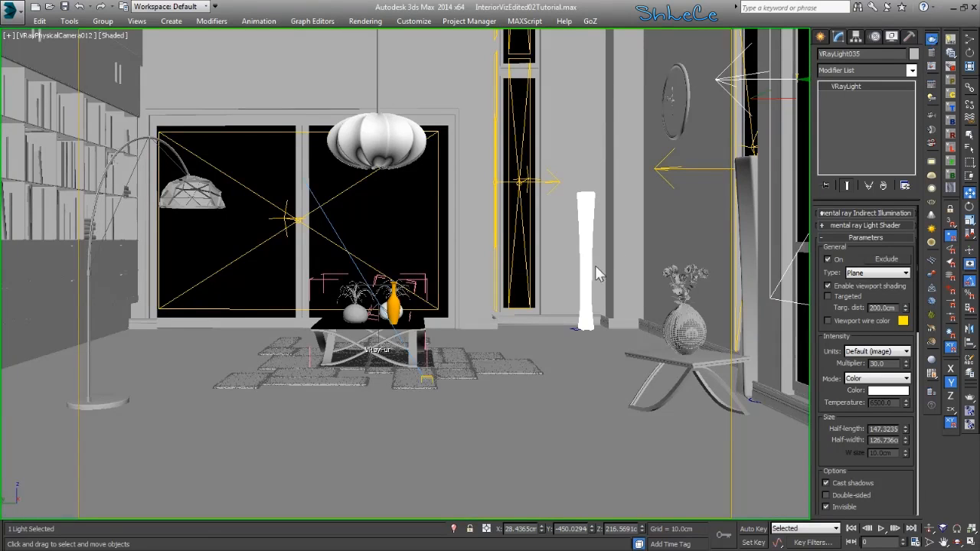
key("shift+q")
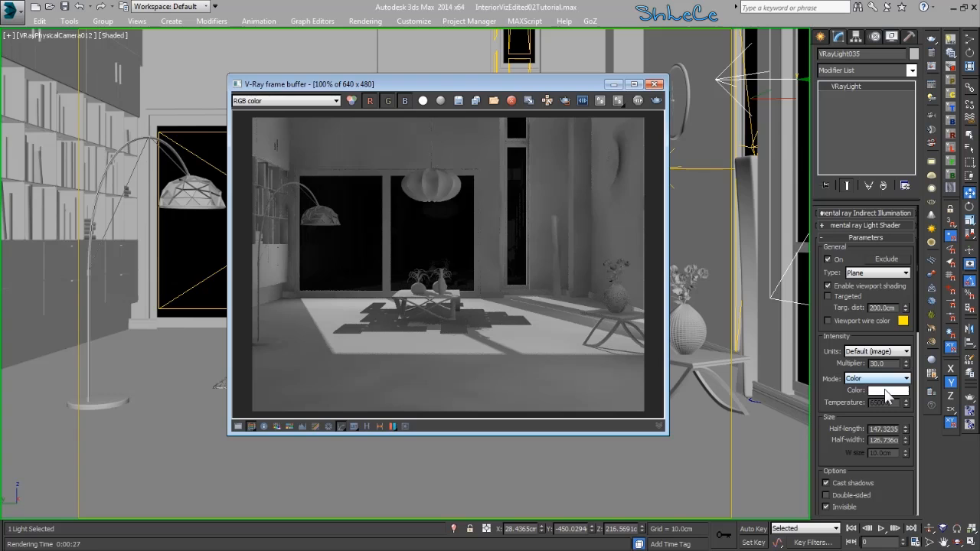
Set the gridded window's light to a pale blue of RGB 237, 248, 255 and put the rendered image away
left_click(886, 392)
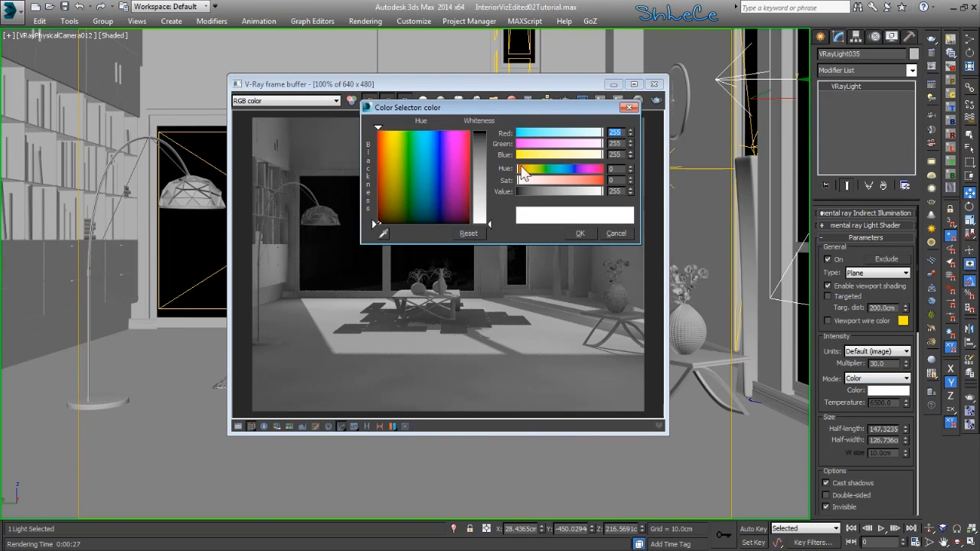
left_click(418, 132)
left_click(429, 132)
left_click_drag(488, 223, 486, 218)
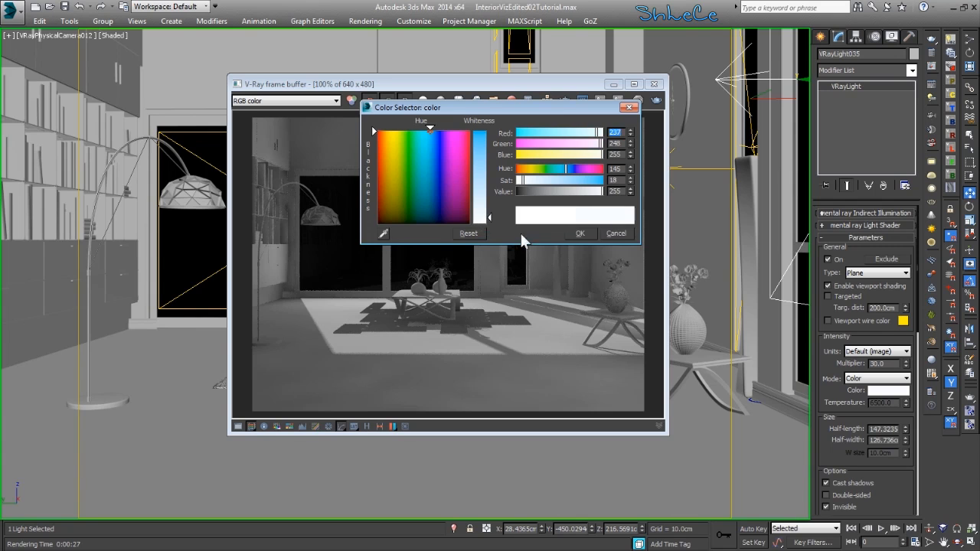
left_click(579, 234)
left_click(614, 84)
Tint the large back window's light a stronger pale blue of RGB 218, 239, 255
left_click(291, 218)
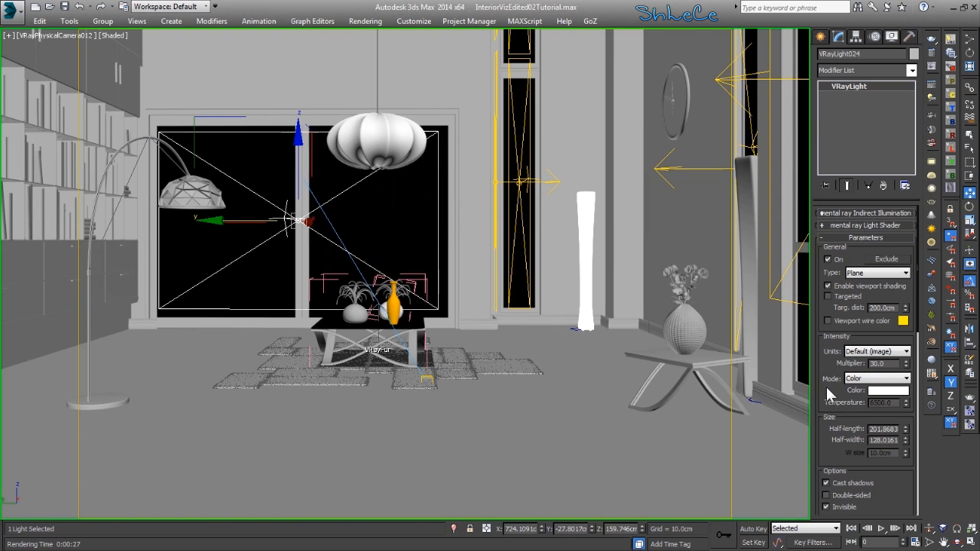
left_click(884, 391)
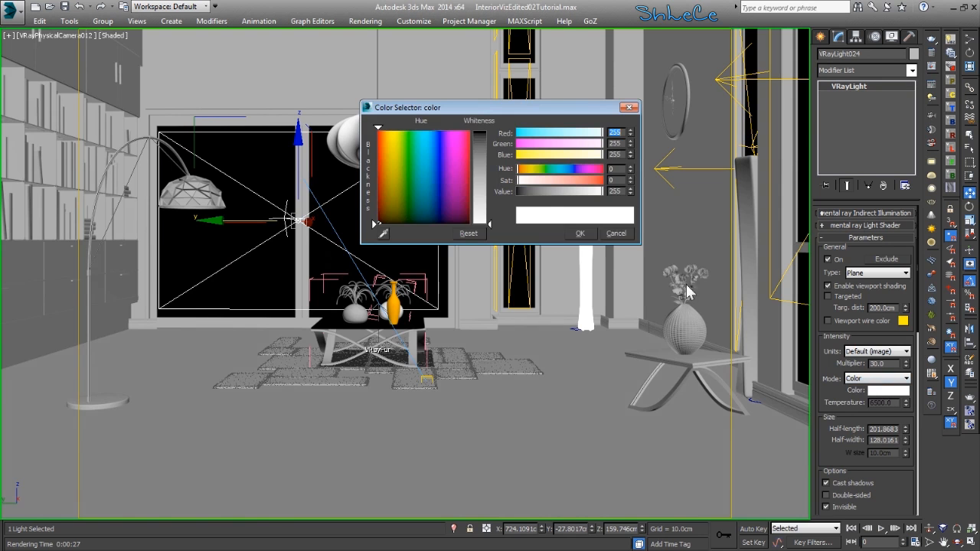
left_click(430, 133)
left_click(481, 210)
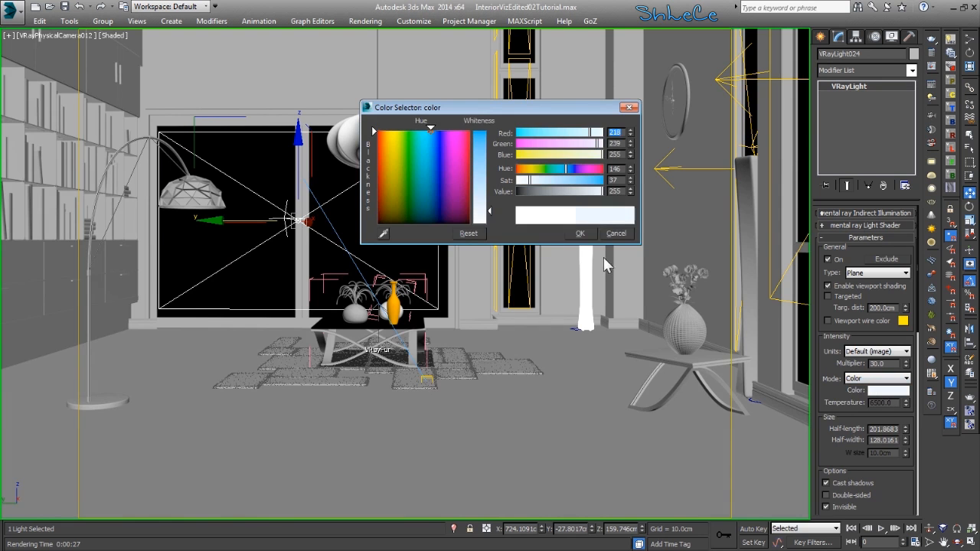
left_click(579, 233)
Copy the large back window's light color and paste it onto the tall narrow window's light
right_click(888, 392)
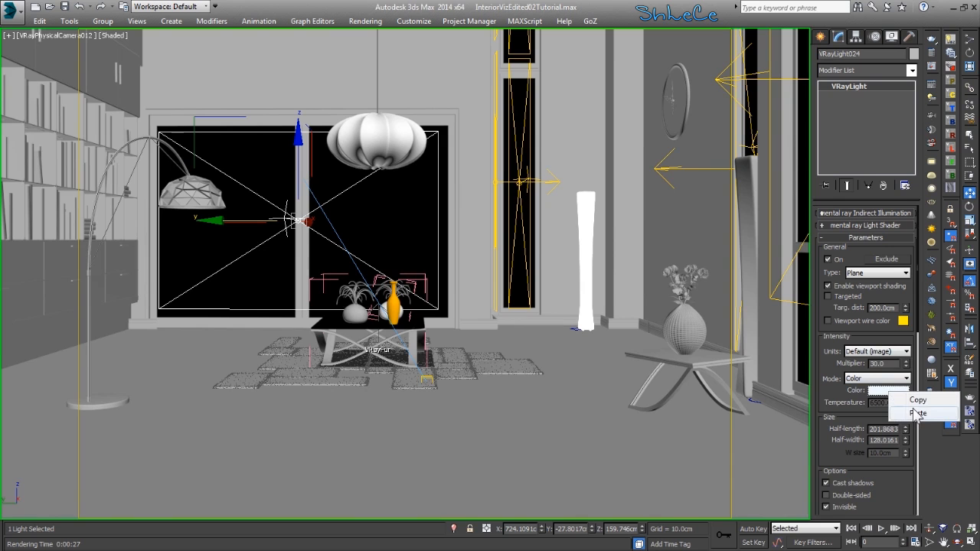
left_click(906, 401)
left_click(519, 178)
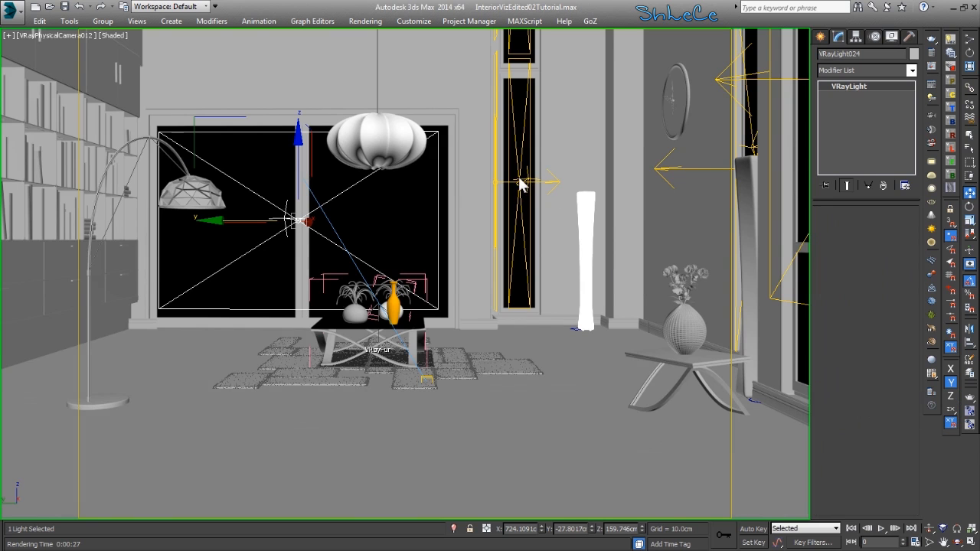
right_click(887, 392)
left_click(910, 411)
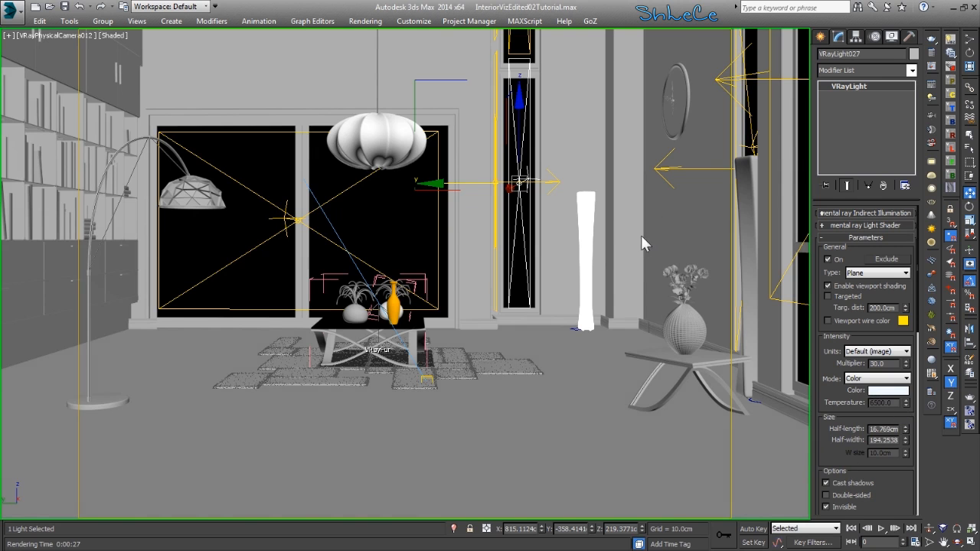
Select Direct001 by name and set its intensity multiplier to 60
key("h")
left_click(541, 112)
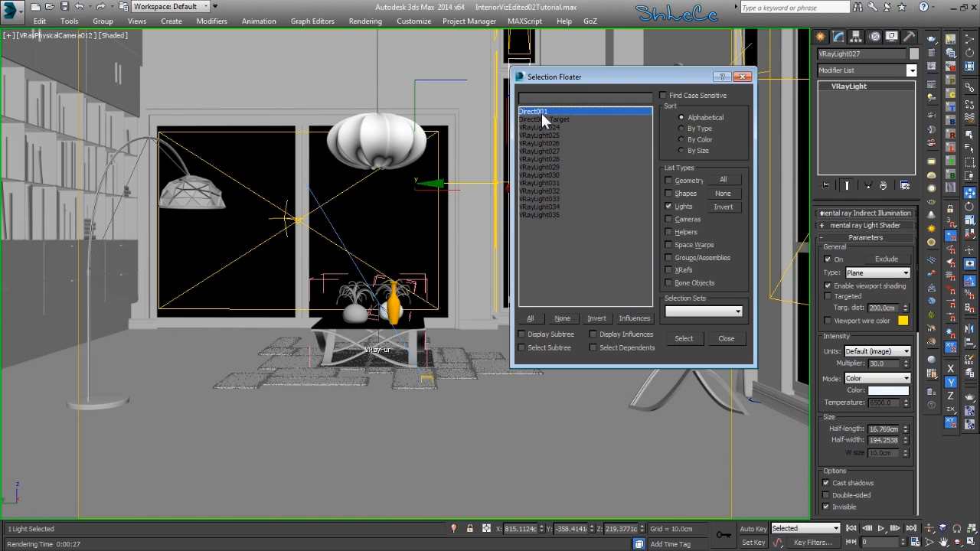
left_click(725, 339)
scroll(893, 418, "up", 8)
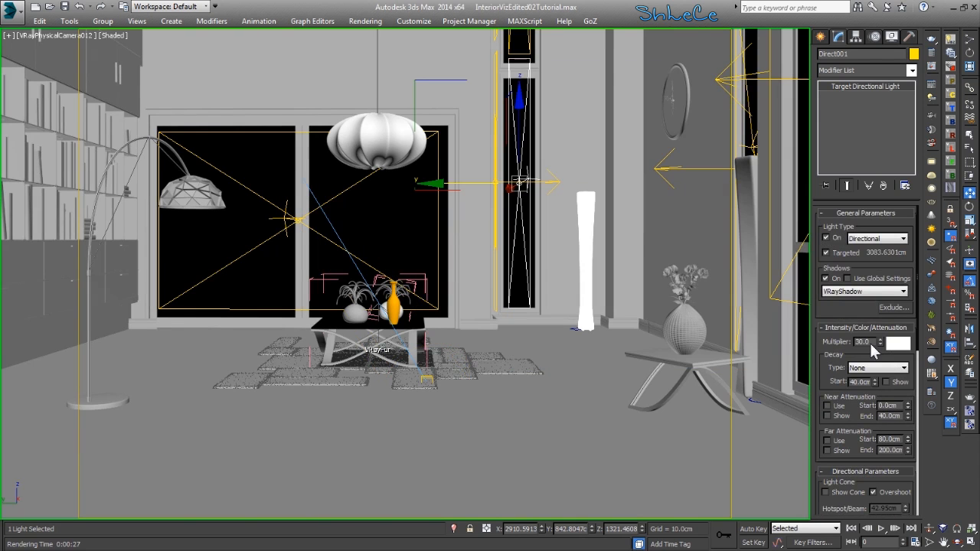
key("Return")
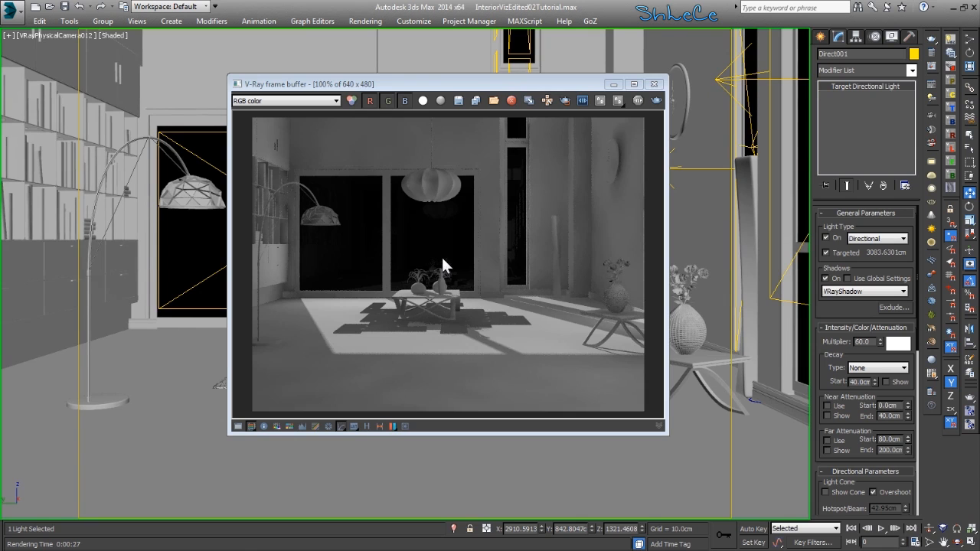
left_click(615, 86)
Set the gridded window's light multiplier to 45 and check the result with a test render
left_click(251, 249)
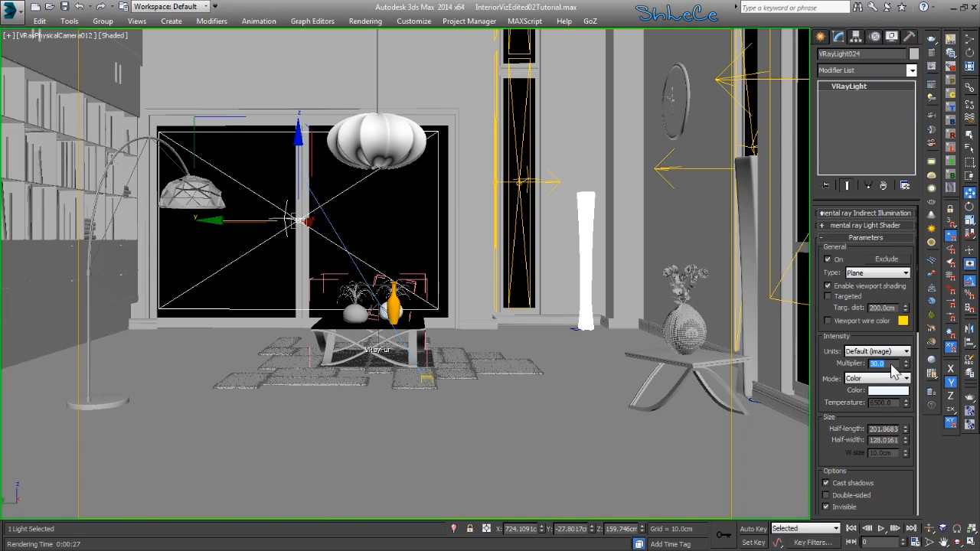
left_click(779, 303)
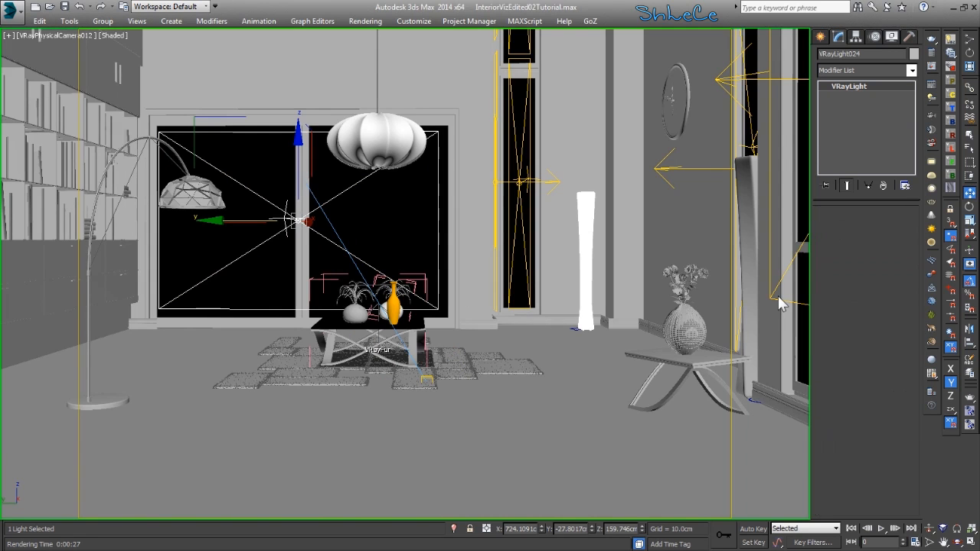
left_click(804, 250)
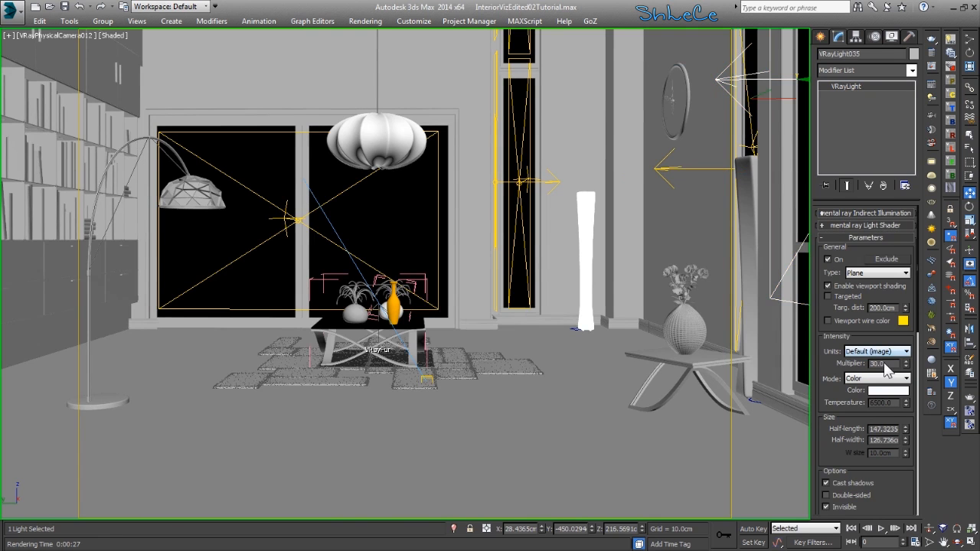
type("45")
key("Return")
left_click(931, 41)
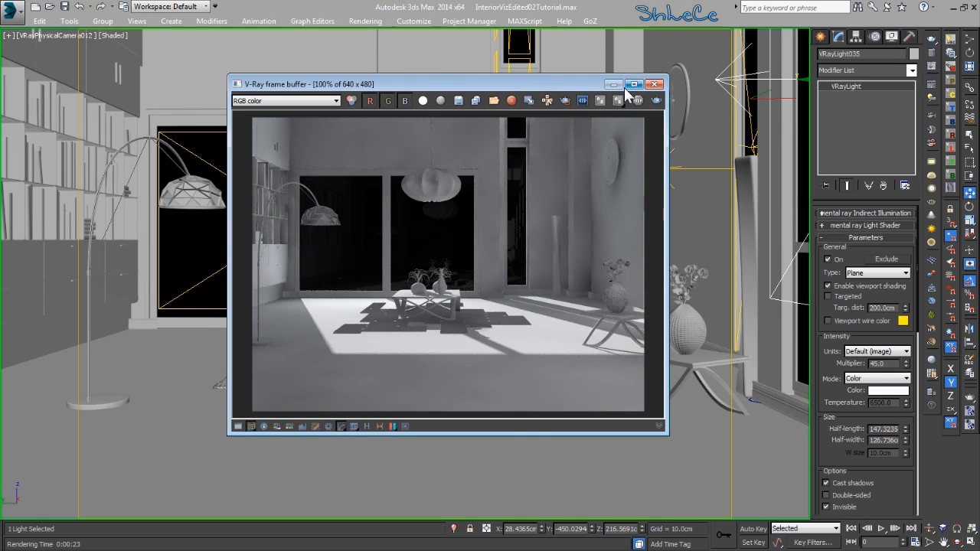
left_click(613, 85)
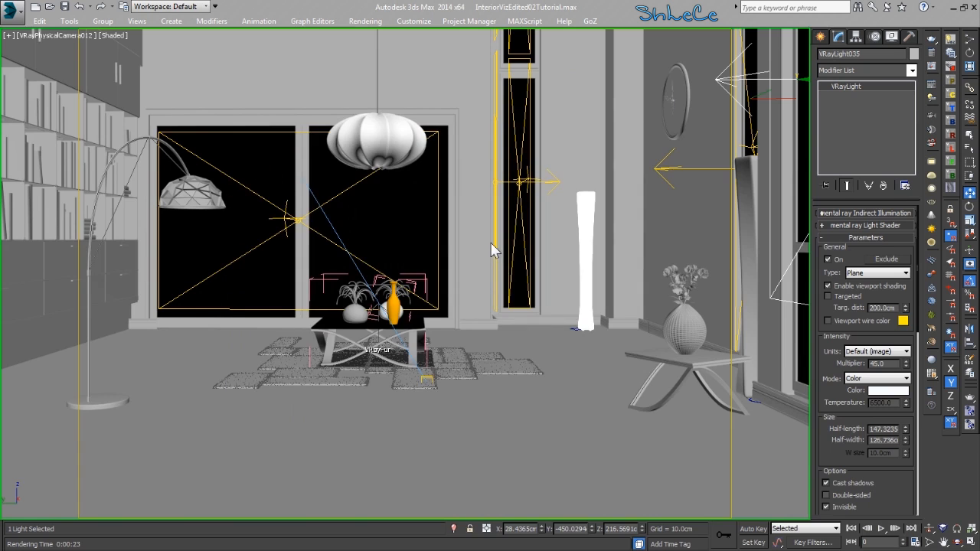
Examine the area behind the camera in perspective to find the recessed wall beside the upper stairs
key("p")
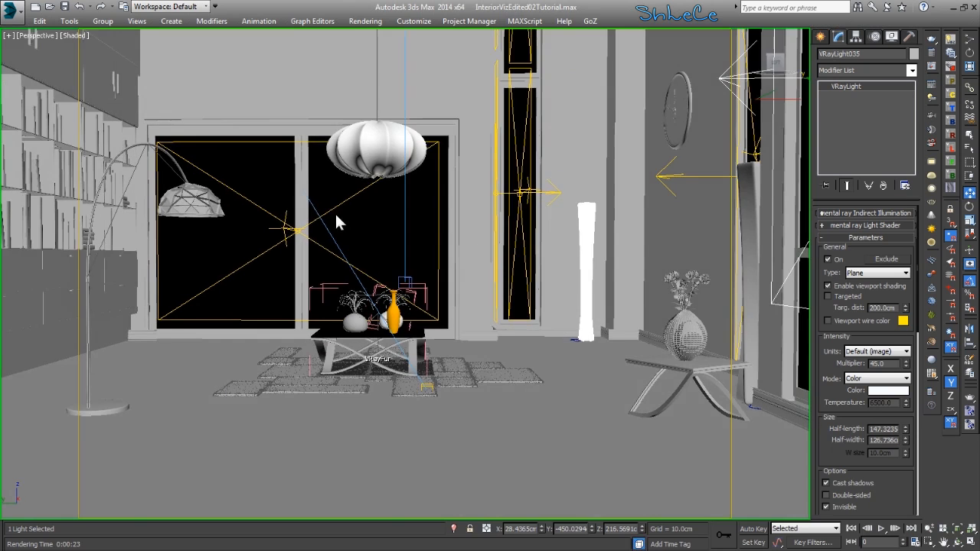
key("z")
middle_click_drag(562, 233, 359, 218)
middle_click_drag(490, 115, 476, 235)
key("alt+z")
scroll(548, 224, "down", 5)
middle_click_drag(548, 224, 468, 195, "alt")
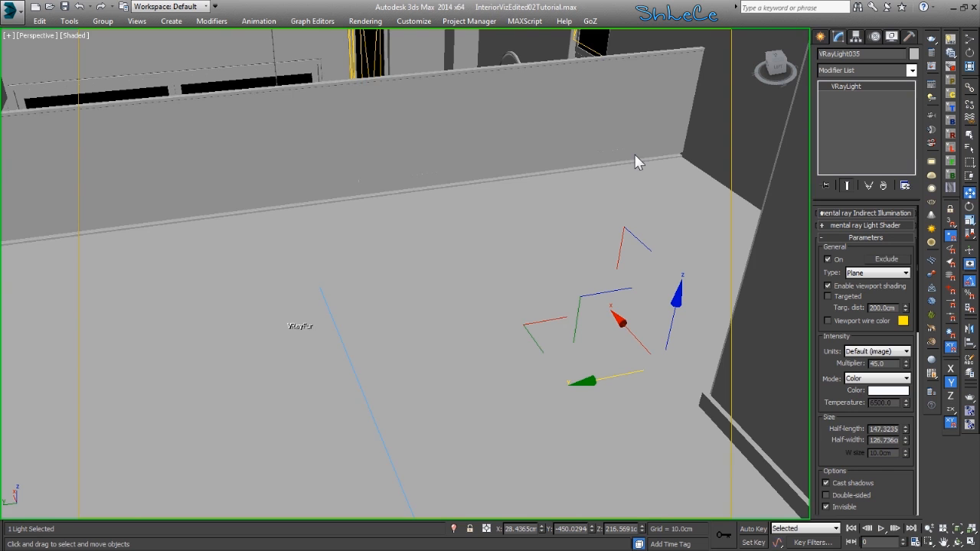
left_click(608, 161)
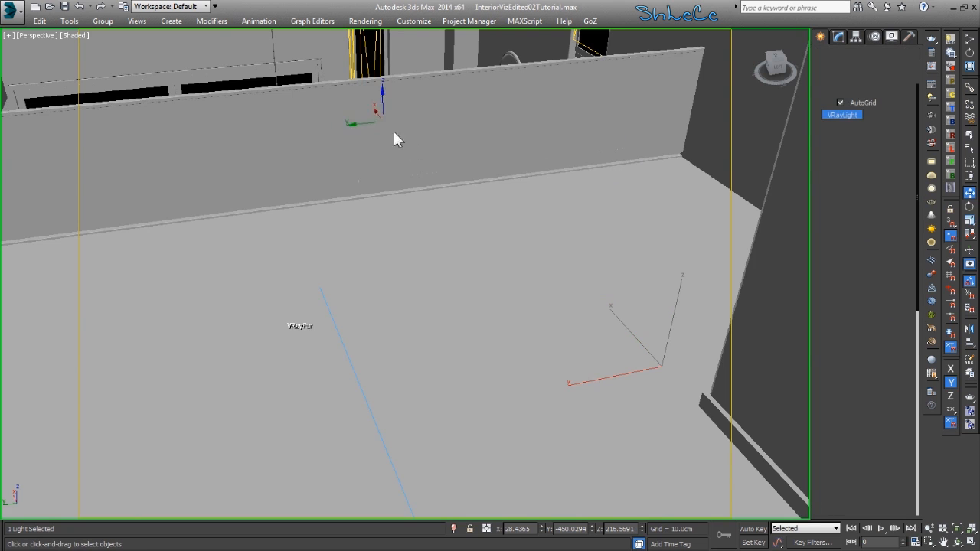
middle_click_drag(514, 340, 428, 448, "alt")
scroll(429, 439, "up", 4)
scroll(429, 439, "up", 1)
left_click_drag(391, 228, 294, 403)
right_click(293, 402)
left_click_drag(391, 304, 384, 274)
right_click(374, 272)
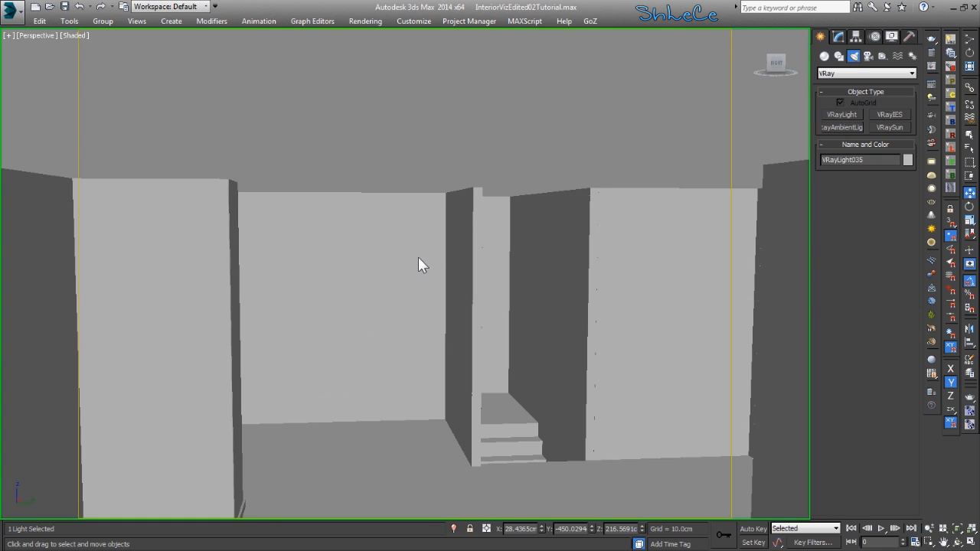
Create a VRayLight plane of about 152 by 176 cm half-size on the recessed wall beside the stairs and raise it slightly
left_click_drag(413, 229, 256, 414)
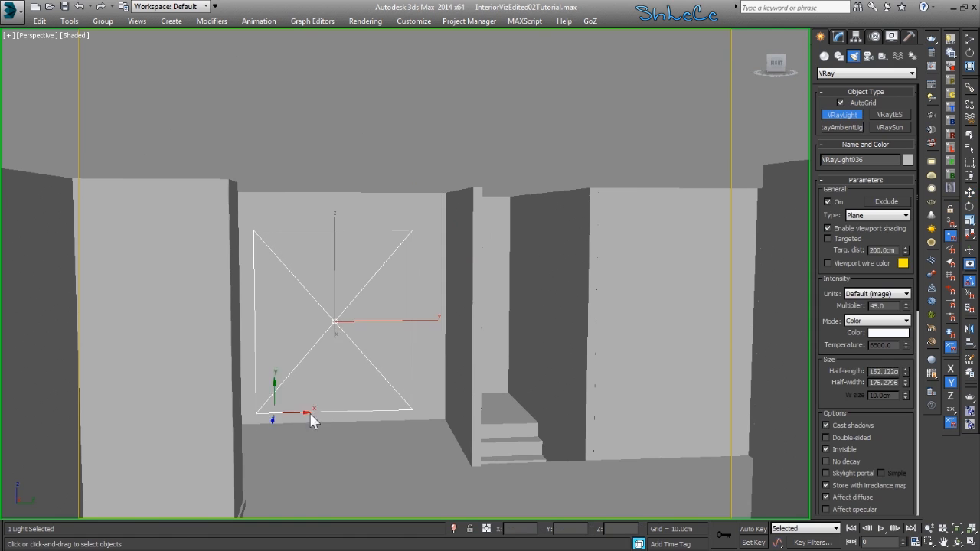
right_click(354, 297)
left_click_drag(335, 283, 339, 275)
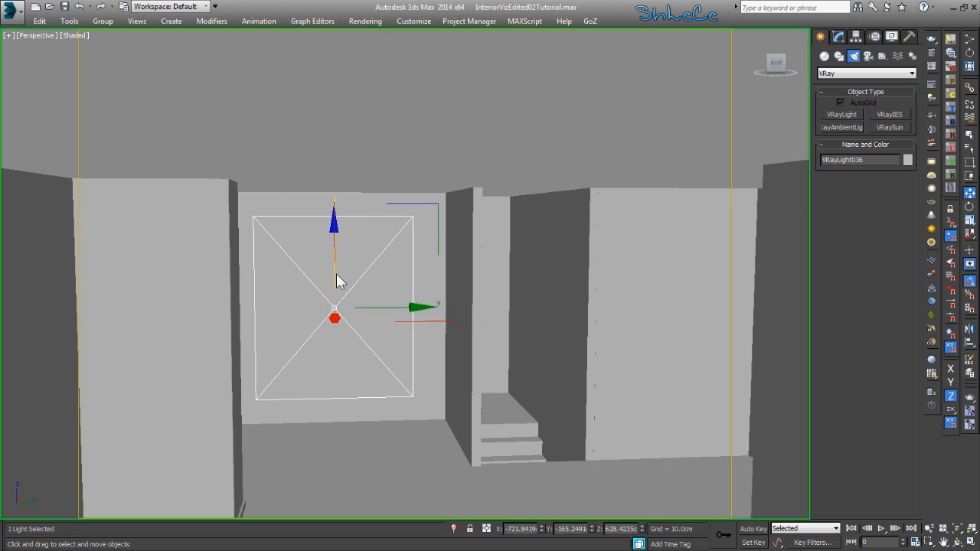
Mirror the new light about X without cloning and move it about 28 cm off the wall along X
left_click(968, 329)
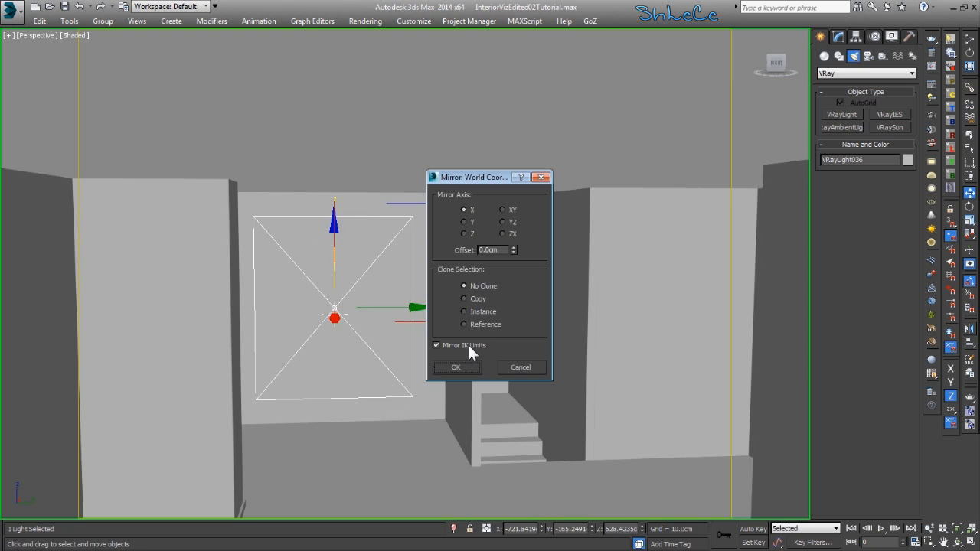
left_click(463, 364)
middle_click_drag(481, 317, 385, 247, "alt")
left_click_drag(376, 234, 366, 240)
middle_click_drag(366, 245, 383, 210, "alt")
middle_click_drag(413, 263, 403, 303, "alt")
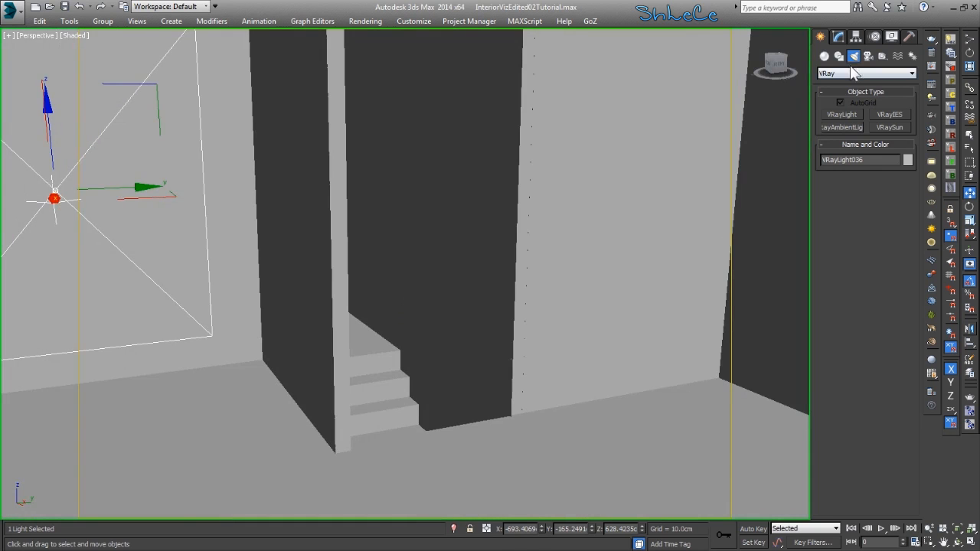
Set the stair-side light's color to RGB 248, 252, 255 and its multiplier to 55
left_click(838, 36)
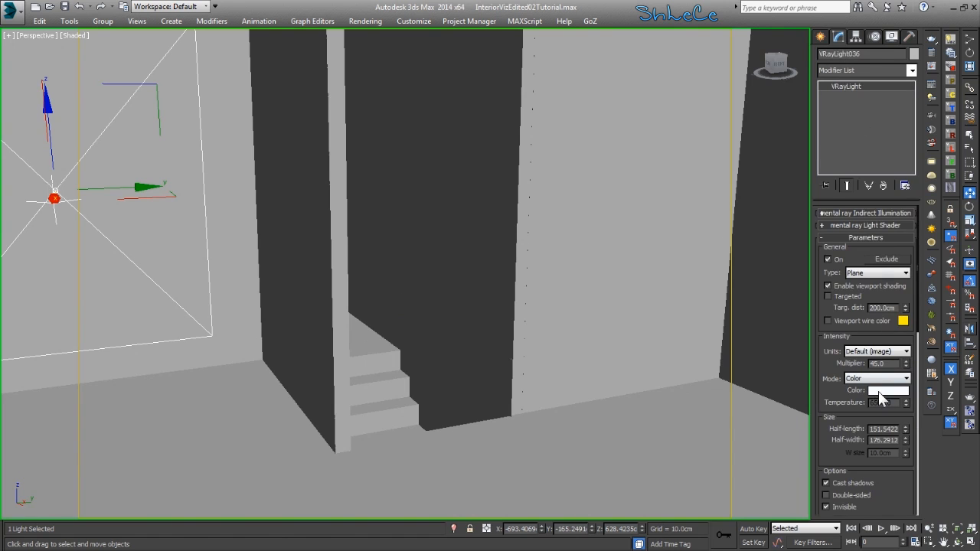
left_click(878, 391)
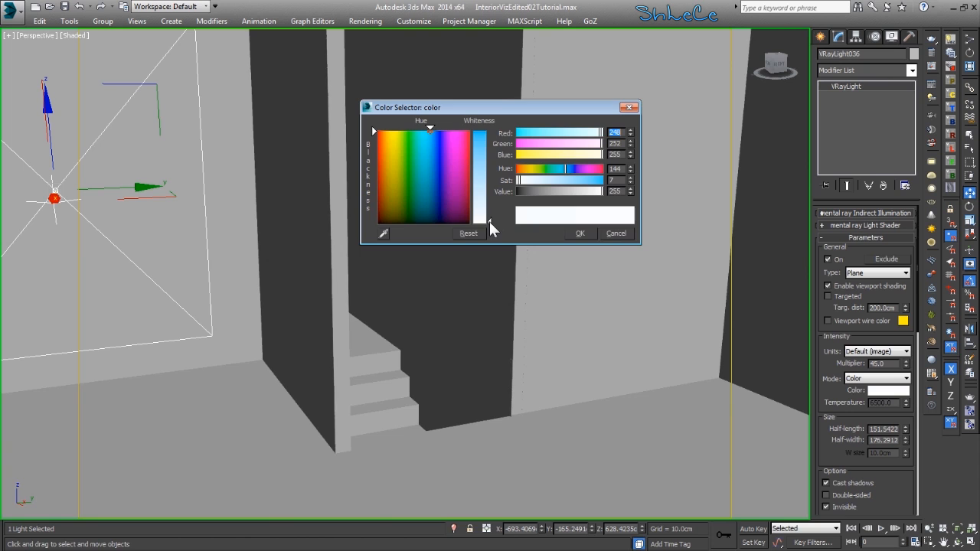
left_click(576, 234)
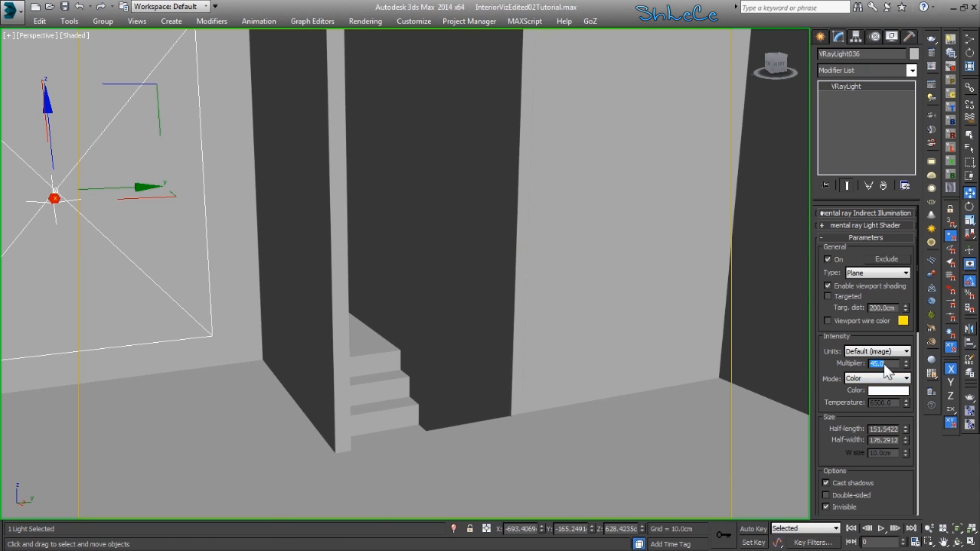
Display the latest test render in the V-Ray frame buffer to review the room's brightness
middle_click_drag(318, 352, 296, 53)
middle_click_drag(371, 396, 389, 340, "alt")
left_click(930, 66)
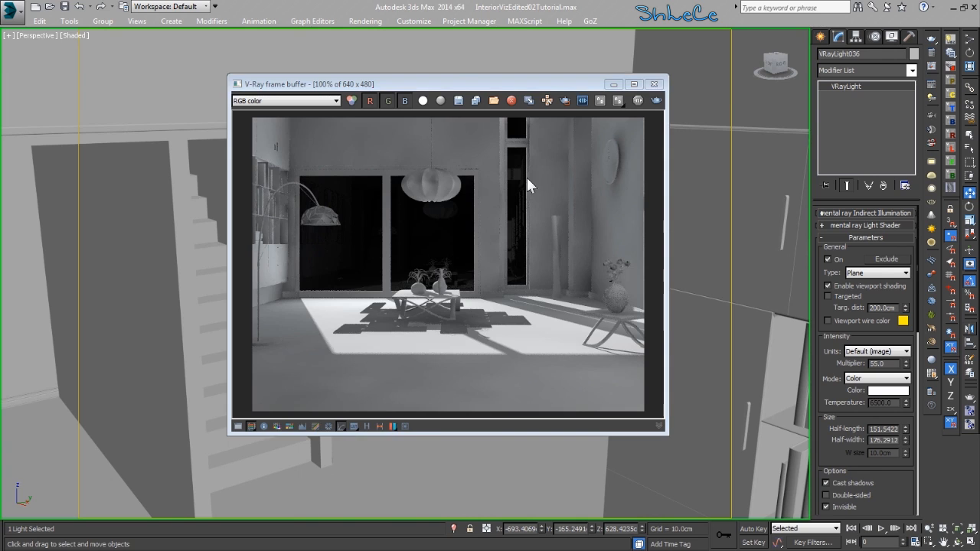
left_click(609, 87)
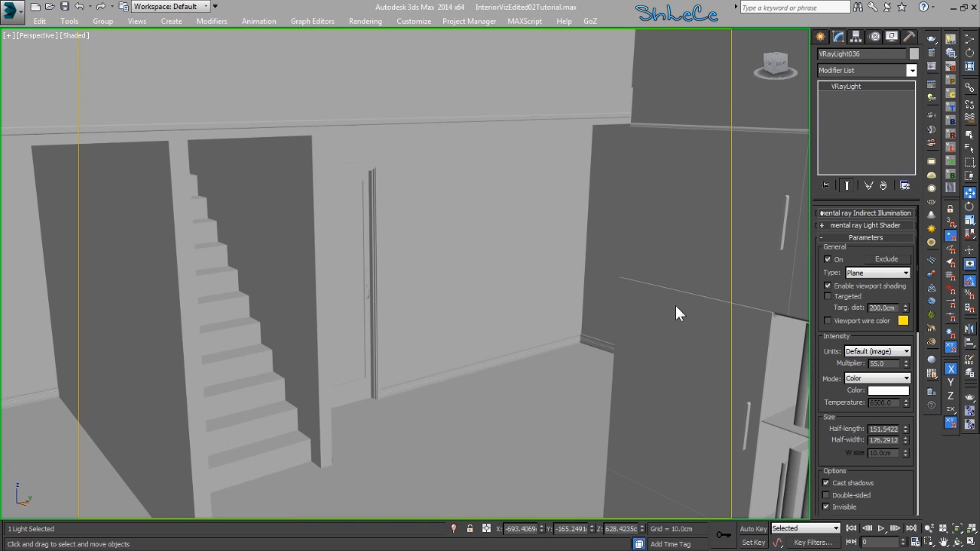
Create a VRayLight plane across the glass of the low horizontal window
left_click(673, 305)
scroll(535, 295, "up", 10)
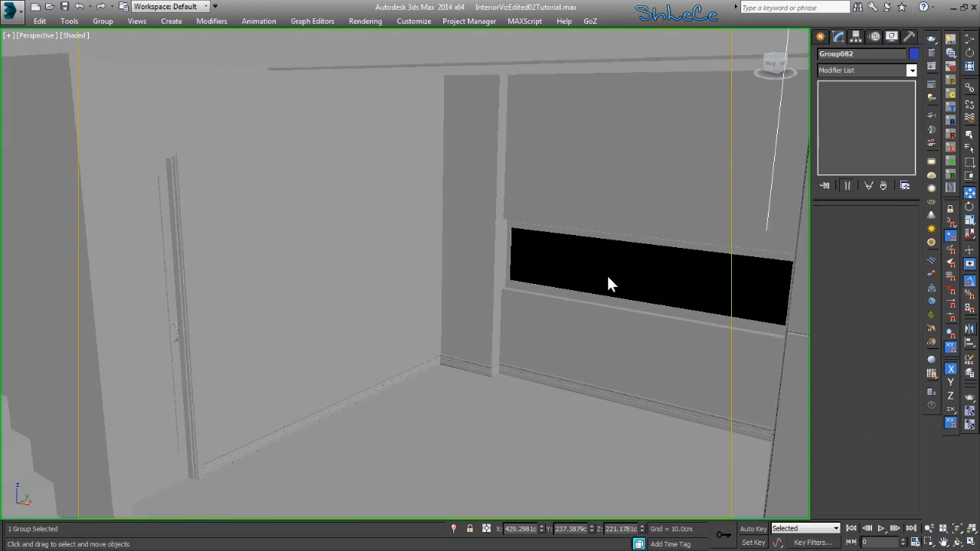
scroll(609, 282, "up", 2)
left_click(612, 280)
scroll(605, 304, "up", 5)
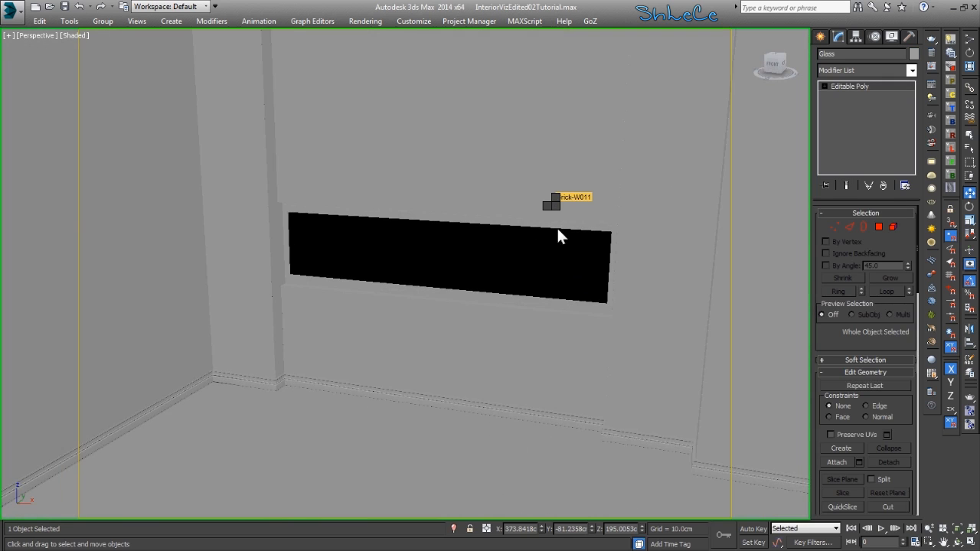
left_click(536, 218)
left_click_drag(583, 250, 302, 264)
key("w")
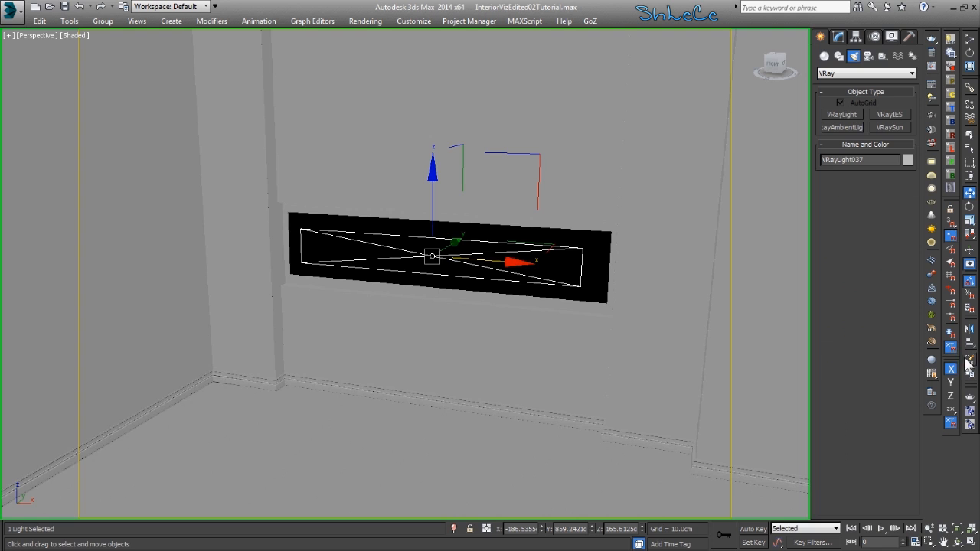
Mirror the low horizontal window's light about Y without cloning and move it about 27 cm off the glass along Y
left_click(969, 329)
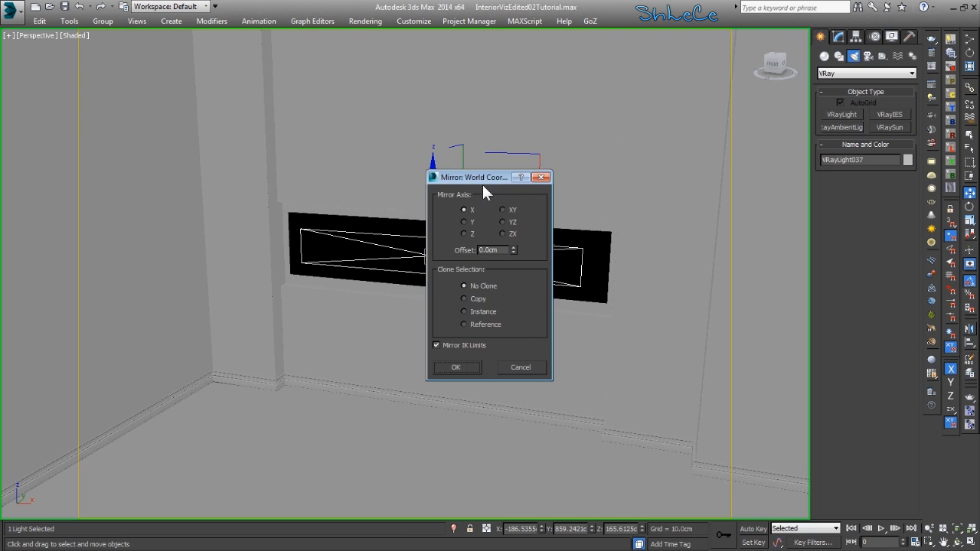
left_click_drag(493, 176, 714, 175)
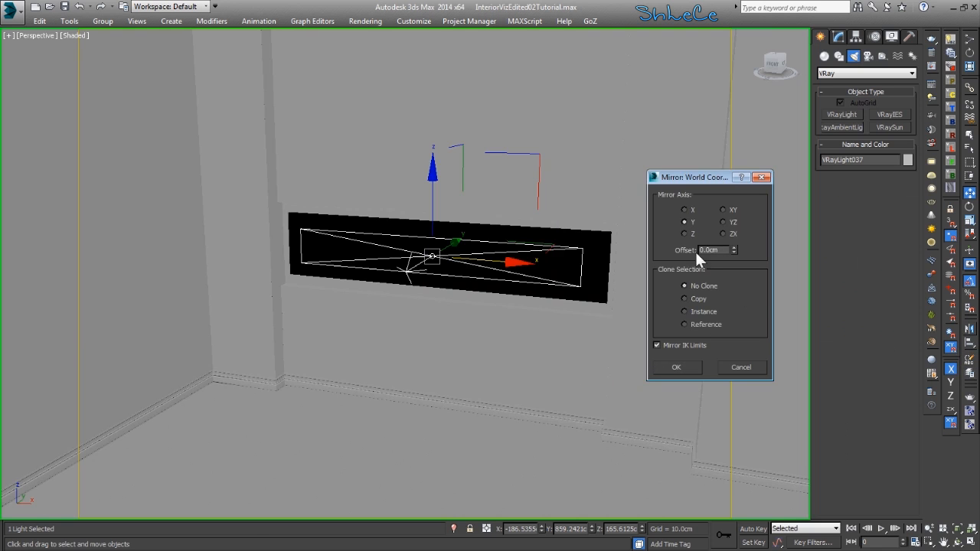
left_click(687, 363)
left_click_drag(454, 245, 446, 251)
Set the multiplier of the low horizontal window's light to 30
left_click(840, 37)
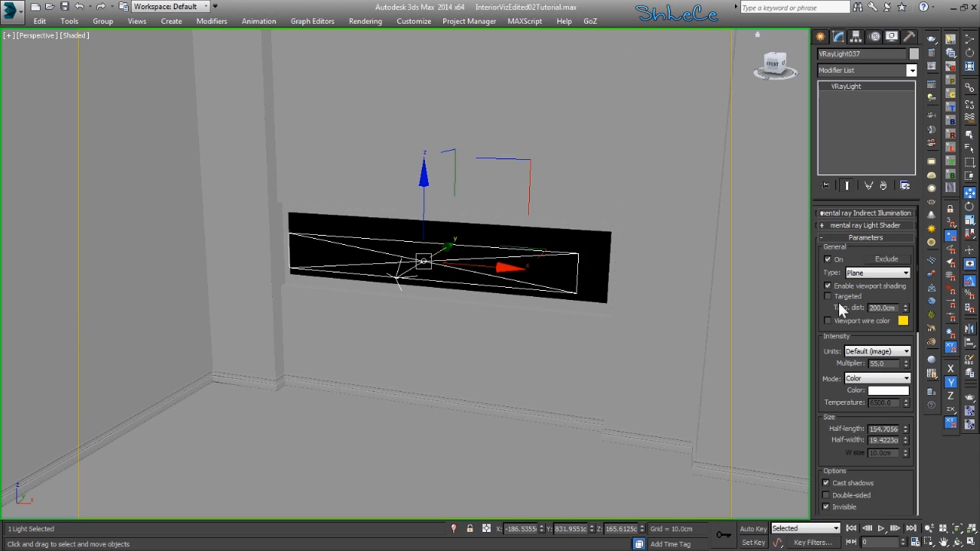
double_click(884, 364)
type("30")
key("Return")
Select the VRayLight plane at the large window near the tall narrow one and set its multiplier to 45
middle_click_drag(444, 301, 429, 290)
scroll(463, 321, "down", 2)
middle_click_drag(463, 321, 662, 229, "alt")
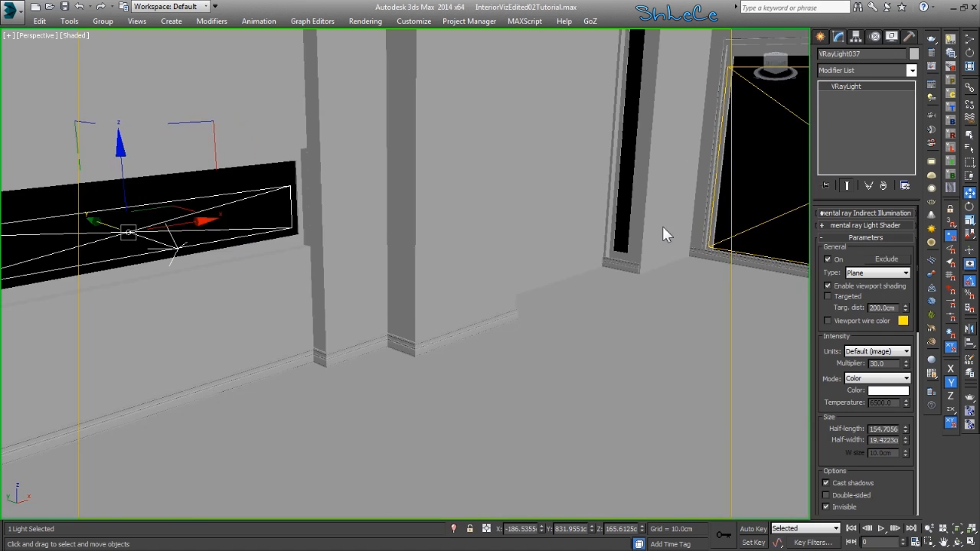
left_click(765, 225)
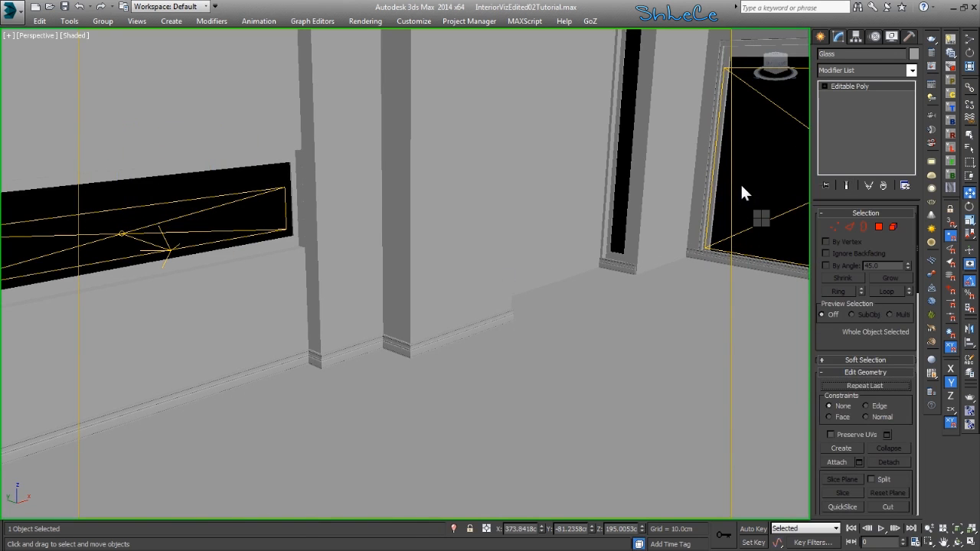
left_click(782, 212)
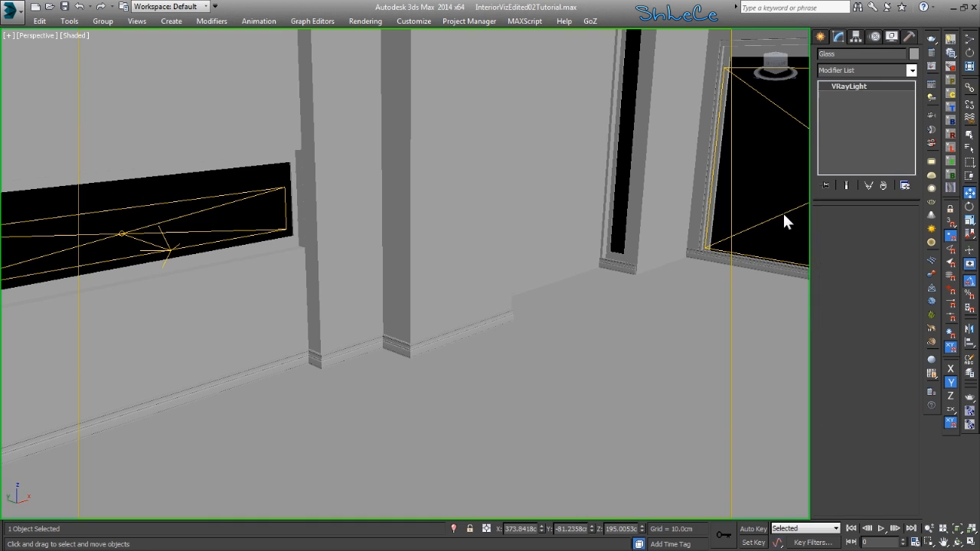
left_click(866, 185)
double_click(881, 364)
type("45")
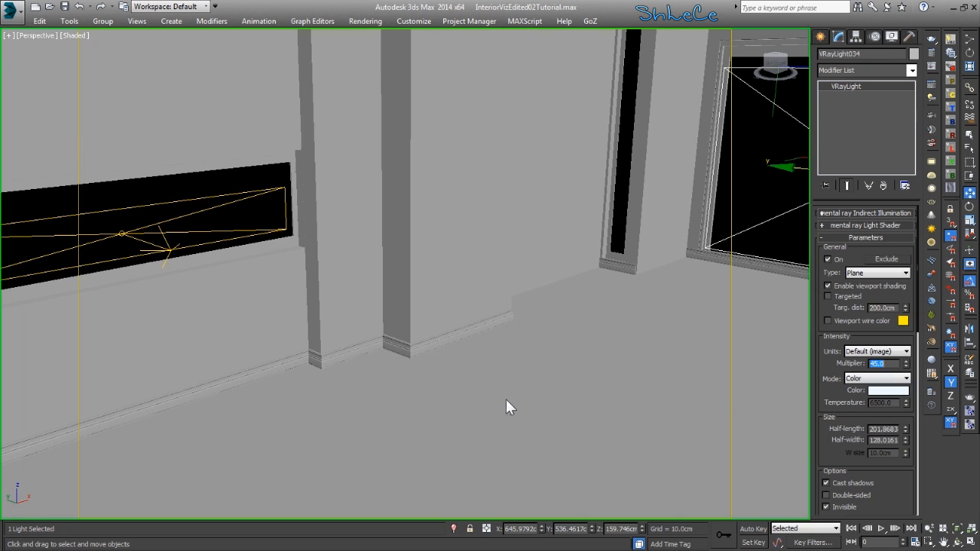
key("Return")
Return to the VRayPhysicalCamera012 view and run a test render in the V-Ray frame buffer
scroll(364, 327, "up", 5)
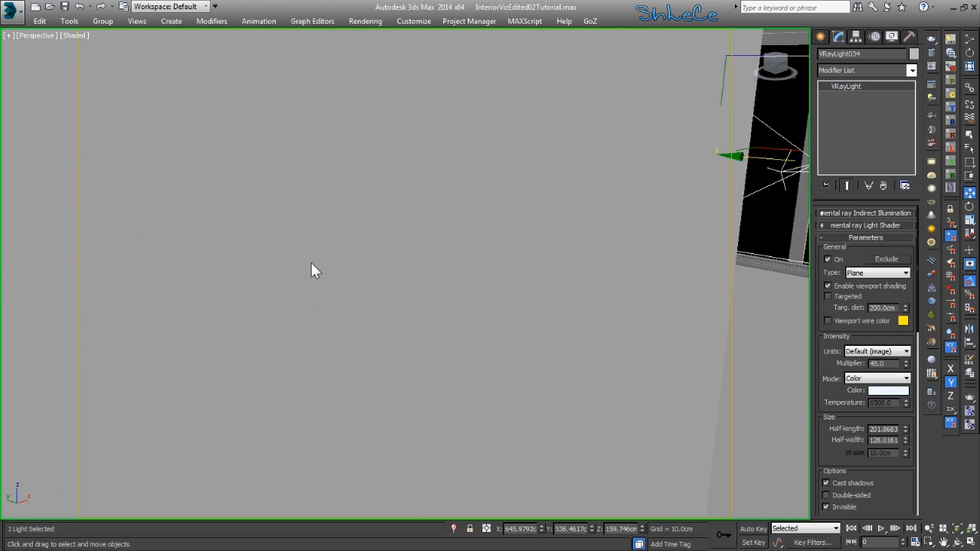
key("c")
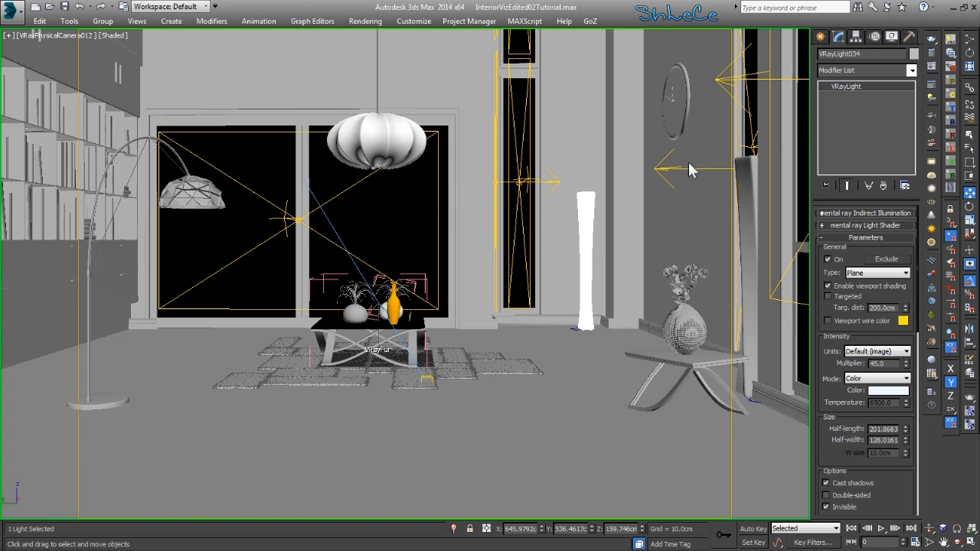
left_click(931, 39)
key("shift+q")
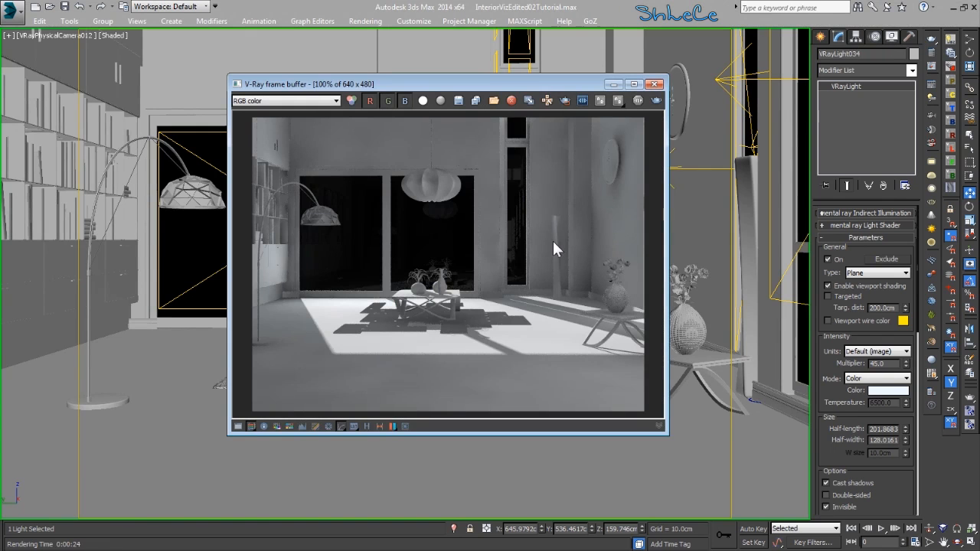